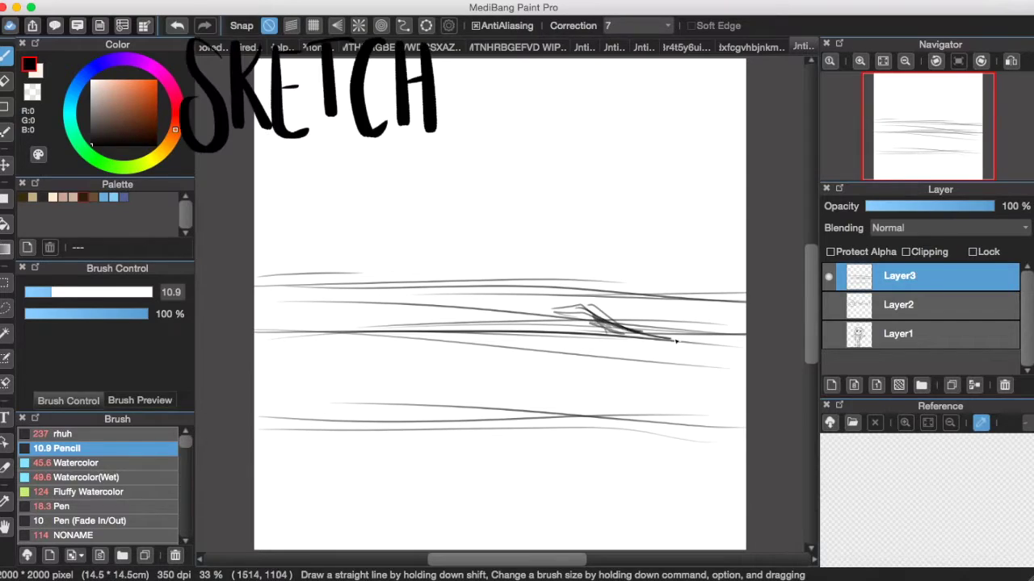
# Step: Hatch a dark mound with the Pencil just above the horizon line and start wavy strokes along the band above it
pyautogui.moveTo(452, 304)
pyautogui.mouseDown()
pyautogui.moveTo(528, 301)
pyautogui.moveTo(623, 333)
pyautogui.mouseUp()
pyautogui.moveTo(554, 311)
pyautogui.mouseDown()
pyautogui.moveTo(611, 341)
pyautogui.moveTo(589, 333)
pyautogui.mouseUp()
pyautogui.moveTo(511, 310); pyautogui.dragTo(555, 332)
pyautogui.moveTo(489, 311); pyautogui.dragTo(537, 328)
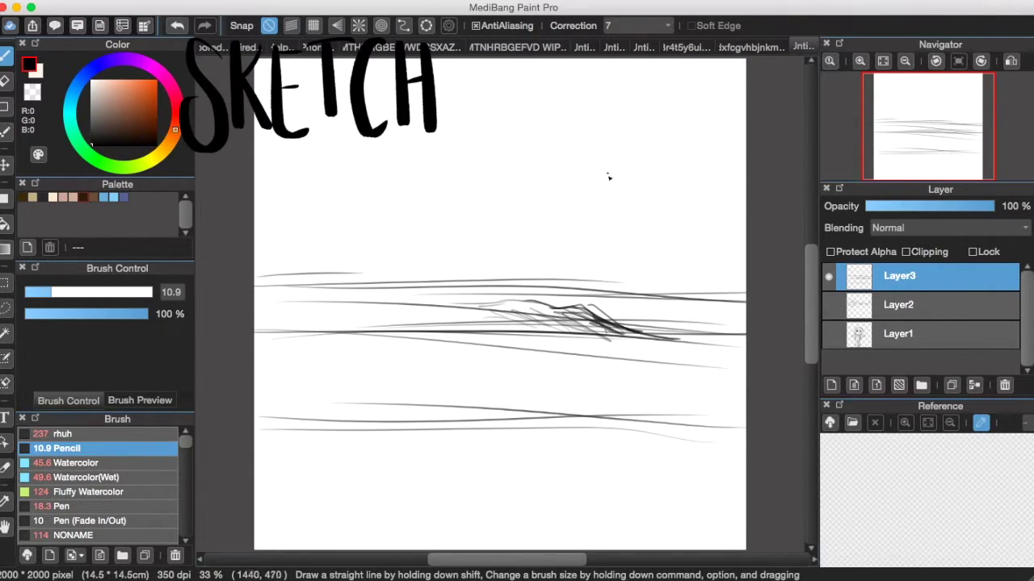
pyautogui.moveTo(474, 283)
pyautogui.mouseDown()
pyautogui.moveTo(667, 289)
pyautogui.moveTo(694, 299)
pyautogui.mouseUp()
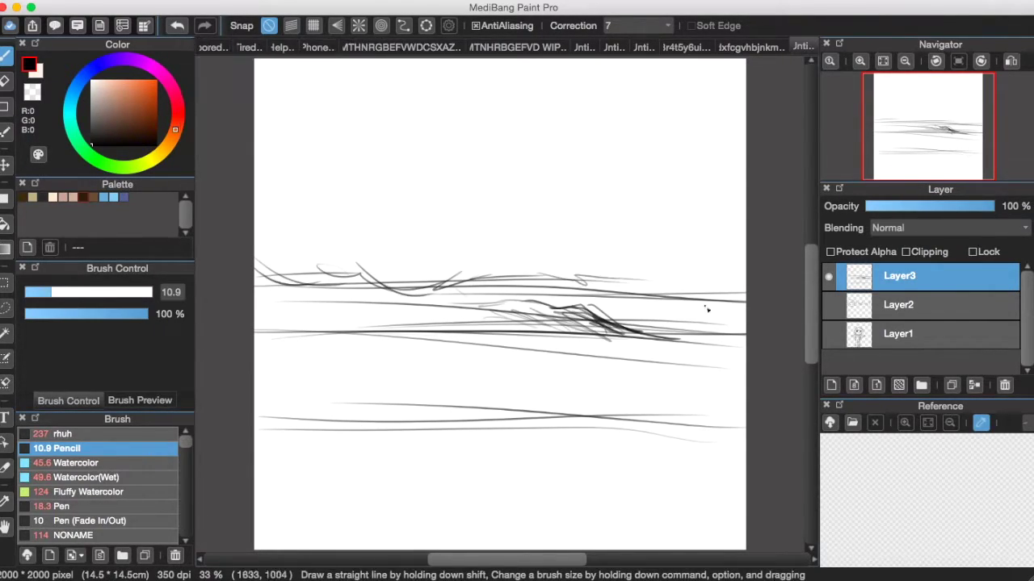
# Step: Sketch wavy cloud contours across the sky and outline one large cloud near its upper edge
pyautogui.moveTo(280, 207); pyautogui.dragTo(374, 230)
pyautogui.moveTo(303, 225); pyautogui.dragTo(443, 240)
pyautogui.moveTo(424, 247); pyautogui.dragTo(582, 249)
pyautogui.moveTo(428, 220); pyautogui.dragTo(707, 251)
pyautogui.moveTo(718, 247); pyautogui.dragTo(746, 240)
pyautogui.moveTo(255, 151); pyautogui.dragTo(491, 170)
pyautogui.moveTo(413, 179); pyautogui.dragTo(658, 202)
pyautogui.moveTo(505, 143)
pyautogui.mouseDown()
pyautogui.moveTo(441, 141)
pyautogui.moveTo(636, 132)
pyautogui.mouseUp()
pyautogui.moveTo(438, 83); pyautogui.dragTo(670, 93)
pyautogui.moveTo(298, 85); pyautogui.dragTo(429, 102)
pyautogui.moveTo(602, 139); pyautogui.dragTo(735, 125)
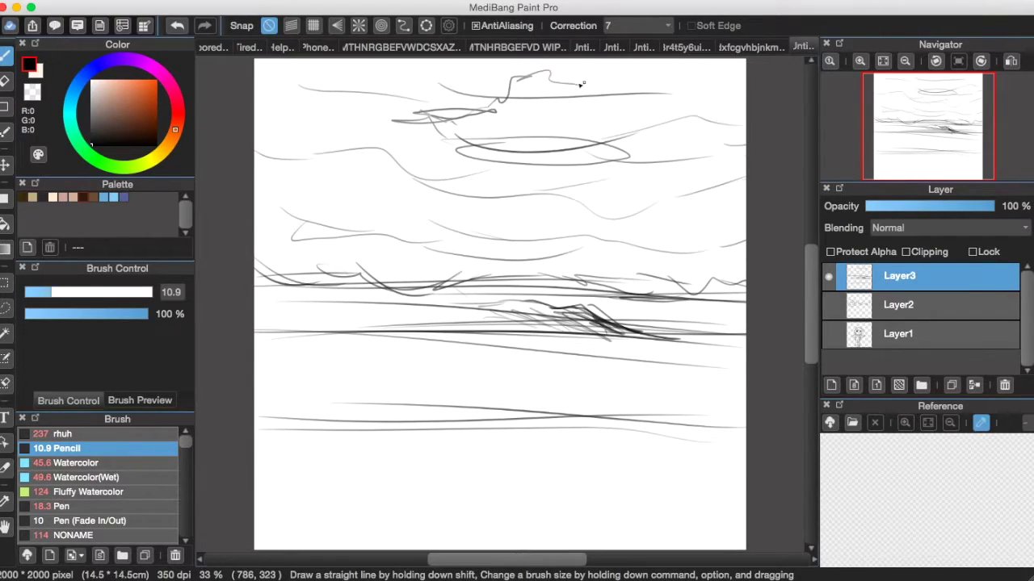
pyautogui.moveTo(581, 83)
pyautogui.mouseDown()
pyautogui.moveTo(629, 84)
pyautogui.moveTo(644, 162)
pyautogui.mouseUp()
# Step: Hatch the foreground beach with loose, upward-slanting diagonal lines across its full width
pyautogui.moveTo(254, 484); pyautogui.dragTo(289, 463)
pyautogui.moveTo(254, 520); pyautogui.dragTo(360, 445)
pyautogui.moveTo(297, 526); pyautogui.dragTo(451, 440)
pyautogui.moveTo(341, 543); pyautogui.dragTo(541, 443)
pyautogui.moveTo(436, 527); pyautogui.dragTo(594, 457)
pyautogui.moveTo(479, 534); pyautogui.dragTo(632, 470)
pyautogui.moveTo(578, 523); pyautogui.dragTo(670, 473)
pyautogui.moveTo(644, 520); pyautogui.dragTo(735, 474)
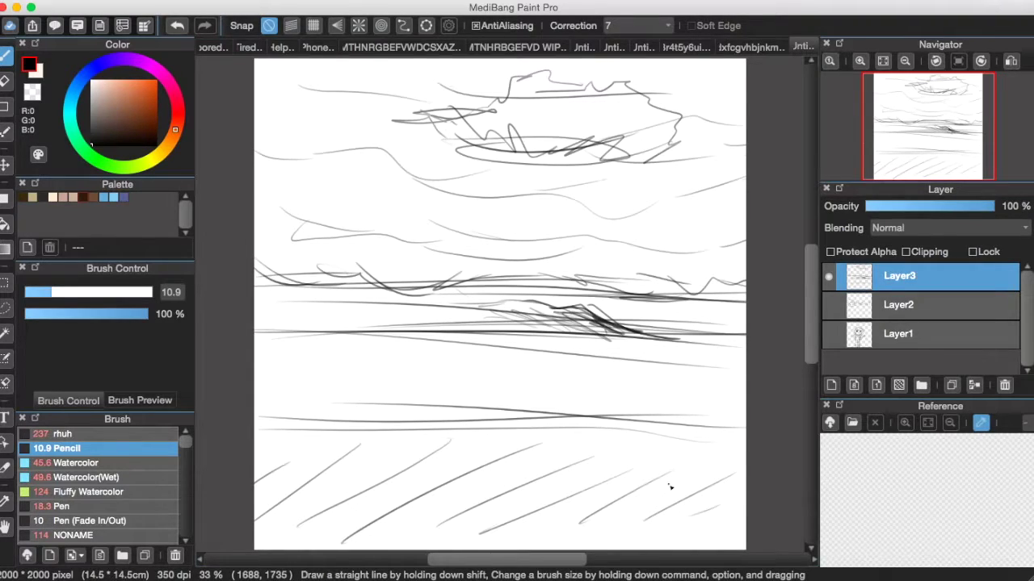
# Step: Sketch a long foreground edge line and a row of tall zigzags over the diagonal hatching
pyautogui.moveTo(264, 464); pyautogui.dragTo(649, 502)
pyautogui.moveTo(551, 466); pyautogui.dragTo(746, 480)
pyautogui.moveTo(265, 441)
pyautogui.mouseDown()
pyautogui.moveTo(320, 472)
pyautogui.moveTo(711, 477)
pyautogui.mouseUp()
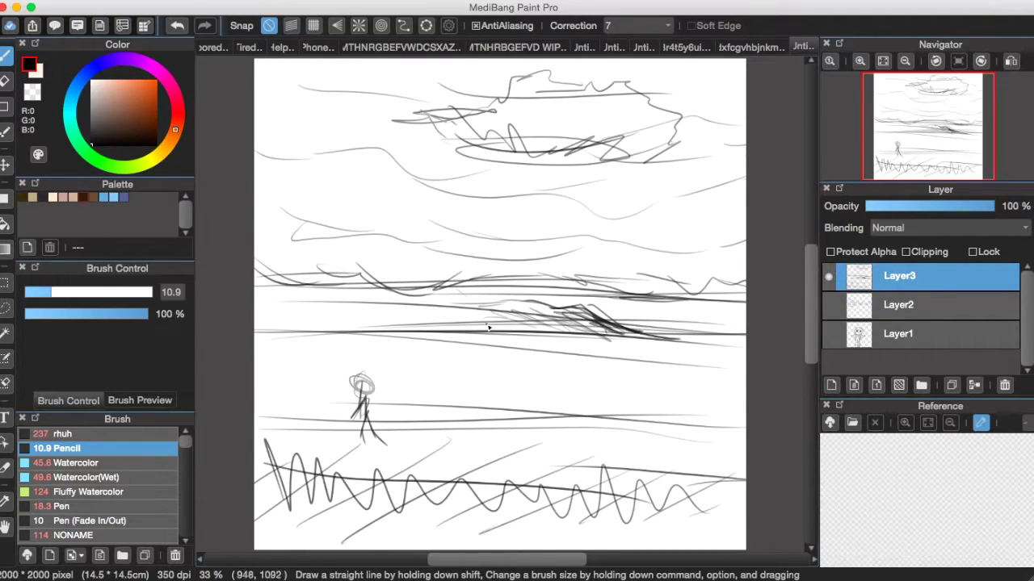
# Step: Sketch wavy shoreline and ripple lines across the water behind the stick figure
pyautogui.moveTo(255, 420)
pyautogui.mouseDown()
pyautogui.moveTo(565, 420)
pyautogui.moveTo(743, 404)
pyautogui.mouseUp()
pyautogui.moveTo(546, 393); pyautogui.dragTo(663, 373)
pyautogui.moveTo(538, 357); pyautogui.dragTo(444, 355)
pyautogui.moveTo(450, 367); pyautogui.dragTo(408, 386)
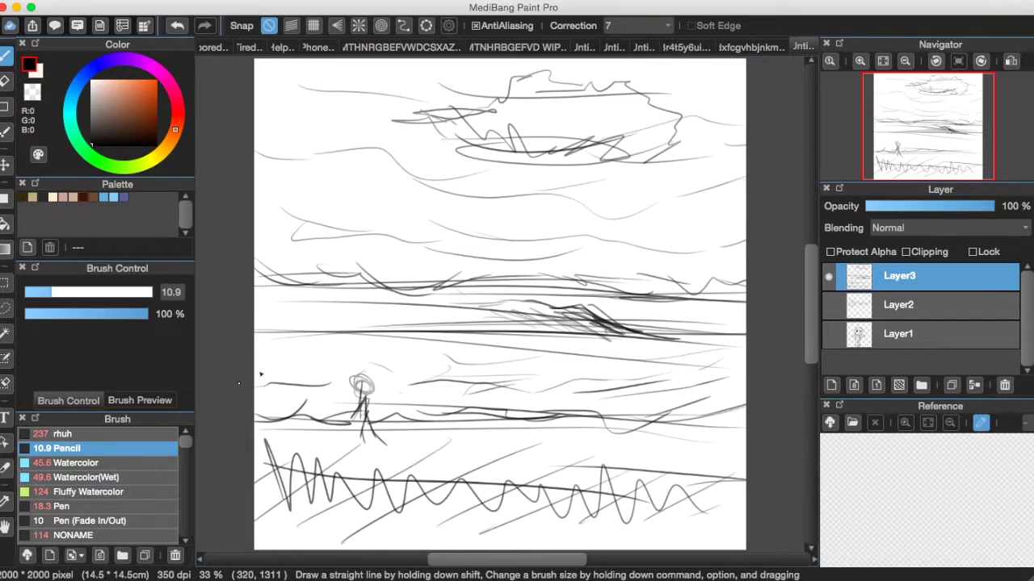
pyautogui.moveTo(275, 380); pyautogui.dragTo(743, 387)
# Step: Fill the stick figure's head solid black and try out strokes for its body, undoing them
pyautogui.scroll(5, 362, 381)
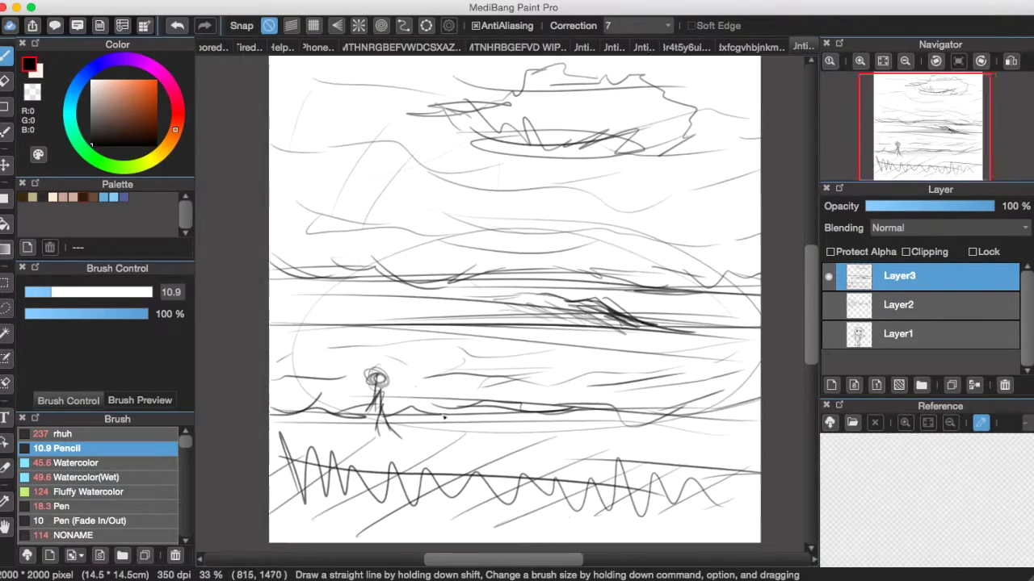
pyautogui.moveTo(432, 170)
pyautogui.mouseDown()
pyautogui.moveTo(404, 162)
pyautogui.moveTo(444, 161)
pyautogui.moveTo(431, 199)
pyautogui.moveTo(416, 192)
pyautogui.mouseUp()
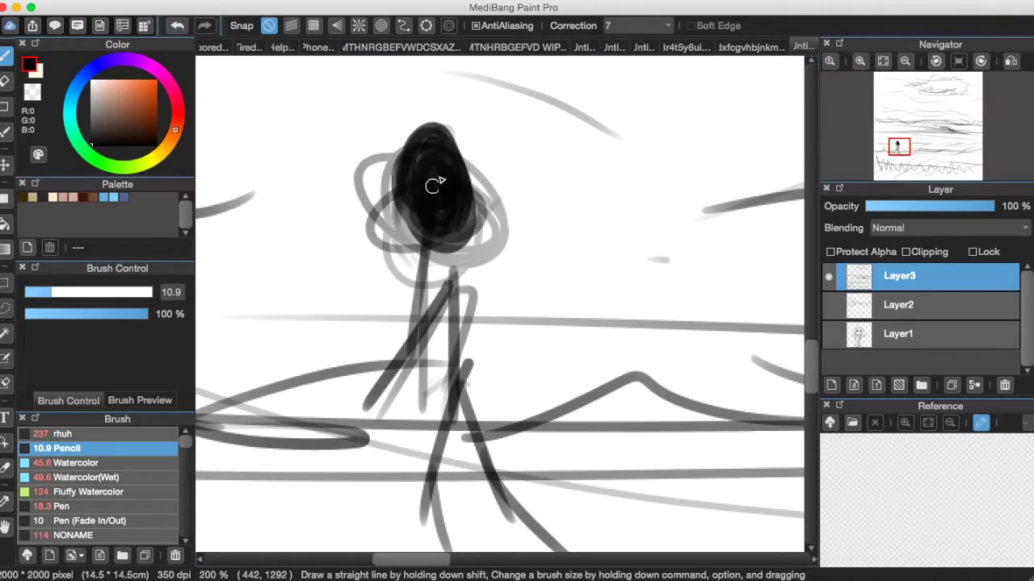
pyautogui.moveTo(425, 144)
pyautogui.mouseDown()
pyautogui.moveTo(392, 253)
pyautogui.moveTo(411, 236)
pyautogui.moveTo(420, 151)
pyautogui.moveTo(456, 309)
pyautogui.moveTo(504, 395)
pyautogui.mouseUp()
pyautogui.press('super+z')
pyautogui.moveTo(478, 346)
pyautogui.mouseDown()
pyautogui.moveTo(426, 426)
pyautogui.moveTo(421, 324)
pyautogui.moveTo(423, 434)
pyautogui.moveTo(447, 267)
pyautogui.moveTo(485, 403)
pyautogui.moveTo(468, 255)
pyautogui.moveTo(386, 374)
pyautogui.mouseUp()
pyautogui.press('super+z')
# Step: Block in the figure's dress in black and give her hair with a long flowing ponytail
pyautogui.moveTo(455, 258); pyautogui.dragTo(497, 401)
pyautogui.moveTo(451, 148)
pyautogui.mouseDown()
pyautogui.moveTo(518, 256)
pyautogui.moveTo(515, 196)
pyautogui.moveTo(448, 153)
pyautogui.moveTo(512, 208)
pyautogui.moveTo(499, 149)
pyautogui.moveTo(503, 277)
pyautogui.mouseUp()
pyautogui.moveTo(436, 149)
pyautogui.mouseDown()
pyautogui.moveTo(525, 194)
pyautogui.moveTo(428, 159)
pyautogui.moveTo(425, 129)
pyautogui.moveTo(392, 235)
pyautogui.mouseUp()
pyautogui.moveTo(407, 210)
pyautogui.mouseDown()
pyautogui.moveTo(431, 246)
pyautogui.moveTo(465, 218)
pyautogui.mouseUp()
pyautogui.press('super+z')
pyautogui.moveTo(475, 411)
pyautogui.mouseDown()
pyautogui.moveTo(458, 340)
pyautogui.moveTo(503, 400)
pyautogui.mouseUp()
# Step: Draw the figure's walking legs below the dress and thicken her shoulder and arm in black
pyautogui.scroll(-1, 516, 340)
pyautogui.scroll(-3, 521, 346)
pyautogui.moveTo(489, 339); pyautogui.dragTo(450, 301)
pyautogui.moveTo(501, 383)
pyautogui.mouseDown()
pyautogui.moveTo(511, 425)
pyautogui.moveTo(445, 340)
pyautogui.moveTo(438, 465)
pyautogui.moveTo(449, 325)
pyautogui.moveTo(428, 509)
pyautogui.mouseUp()
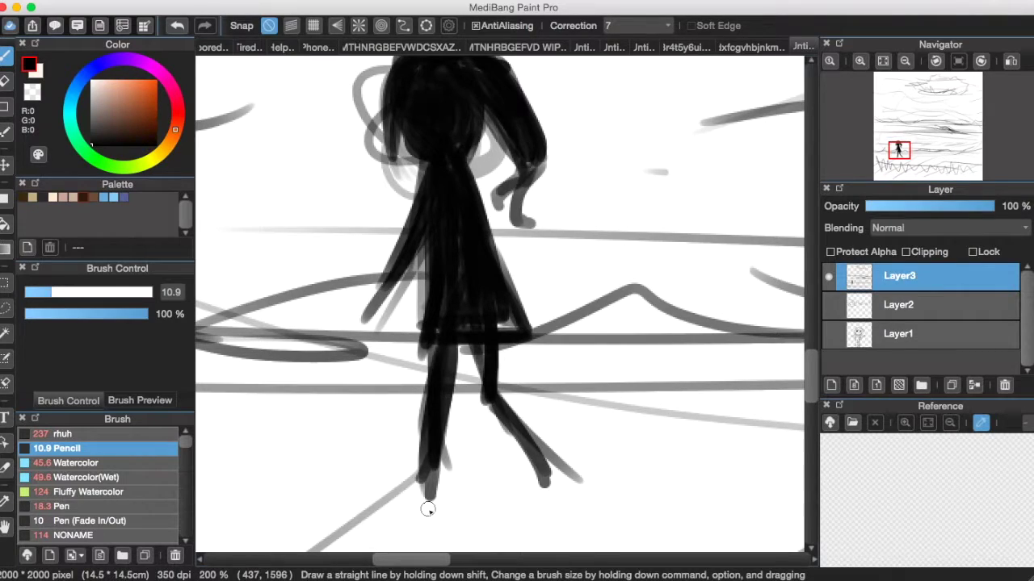
pyautogui.moveTo(418, 174); pyautogui.dragTo(399, 262)
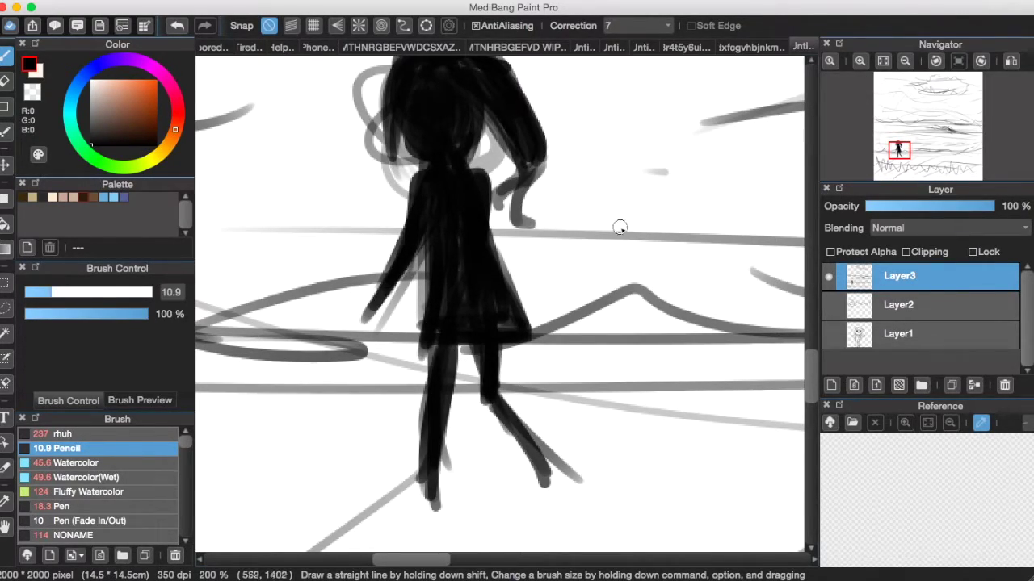
# Step: Add rounded feet and a hand to the silhouette, and thicken its legs and ponytail
pyautogui.moveTo(502, 408); pyautogui.dragTo(488, 390)
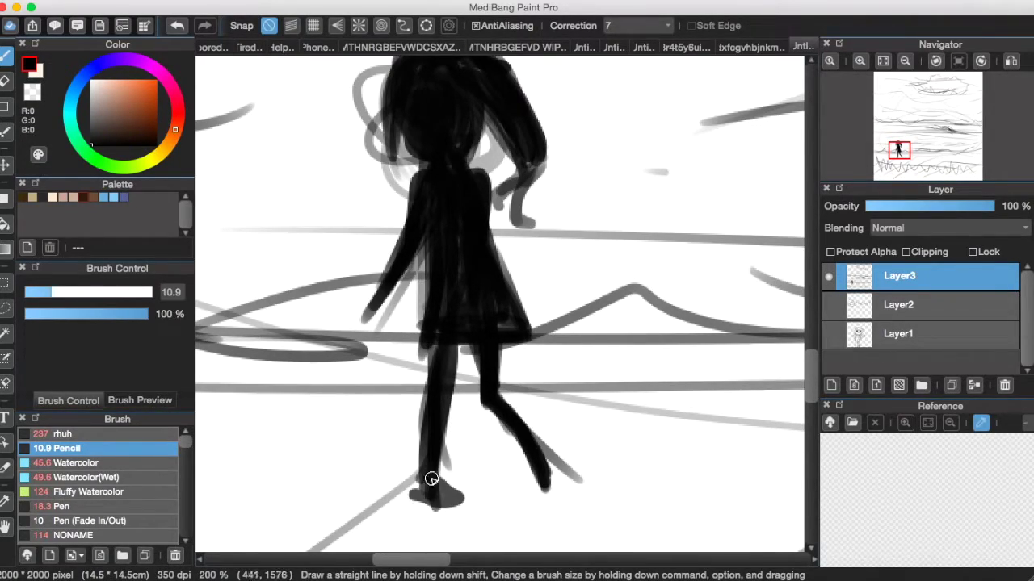
pyautogui.press('super+z')
pyautogui.moveTo(428, 480); pyautogui.dragTo(424, 500)
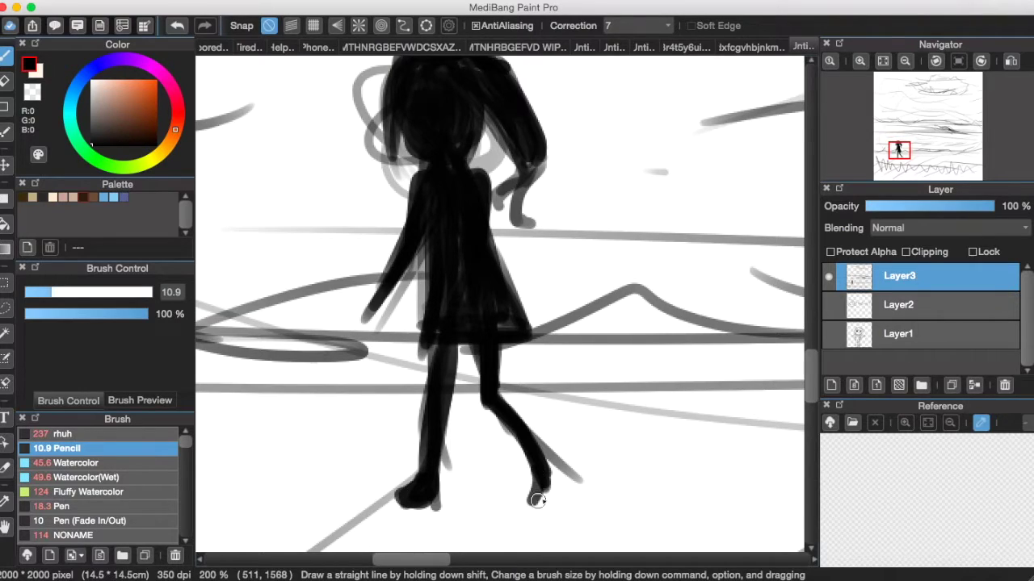
pyautogui.moveTo(475, 348); pyautogui.dragTo(534, 458)
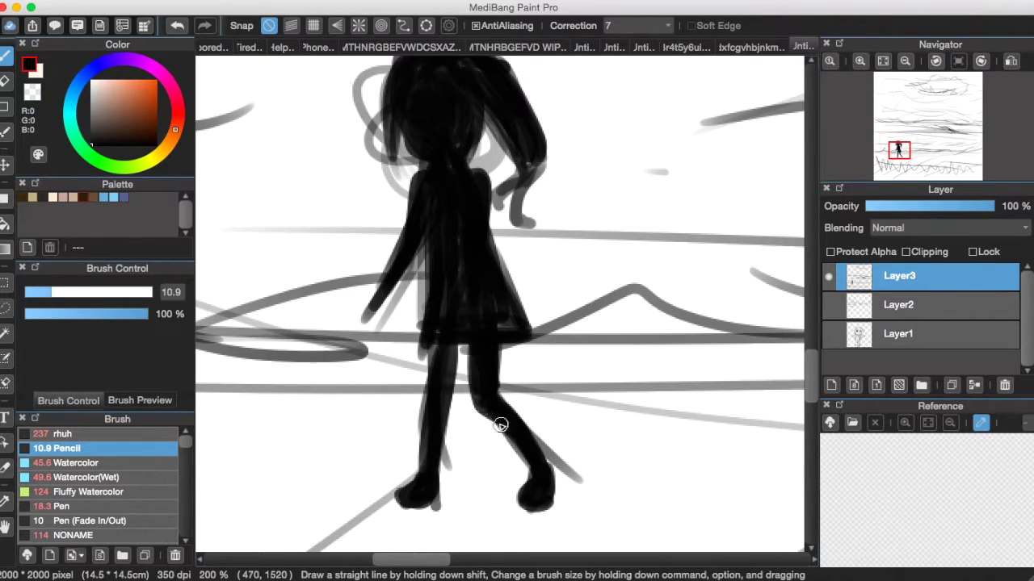
pyautogui.moveTo(471, 351); pyautogui.dragTo(443, 375)
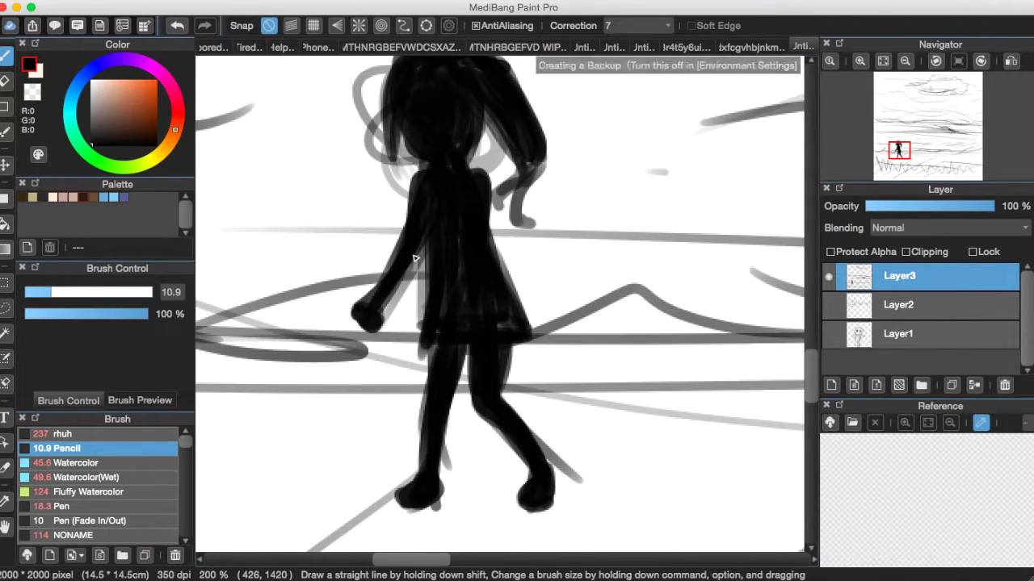
pyautogui.moveTo(524, 157); pyautogui.dragTo(540, 152)
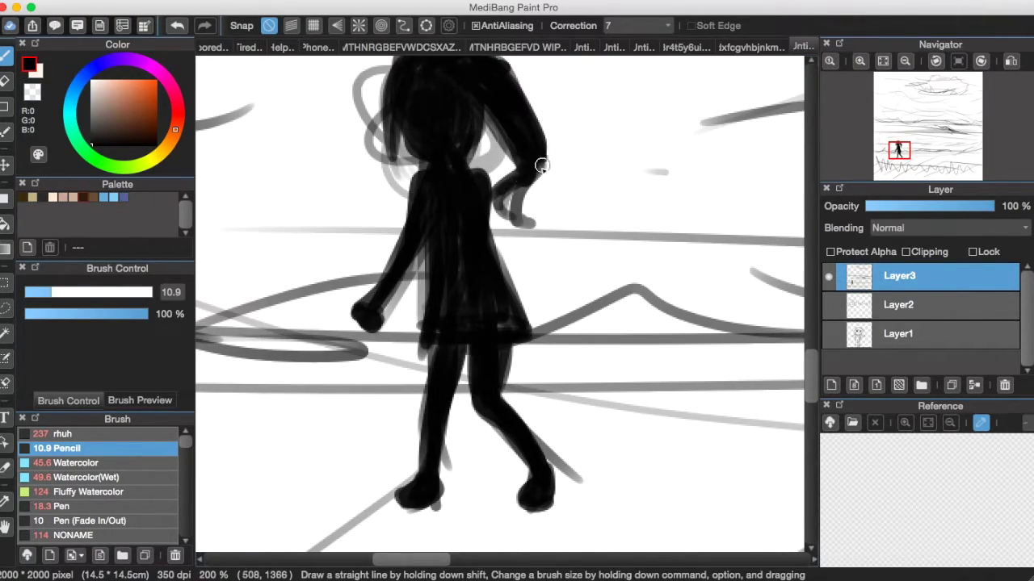
# Step: Erase the sketch lines and excess black beside the figure at eraser size 60, and redraw a slimmer rear leg
pyautogui.scroll(-2, 627, 144)
pyautogui.moveTo(599, 138); pyautogui.dragTo(587, 268)
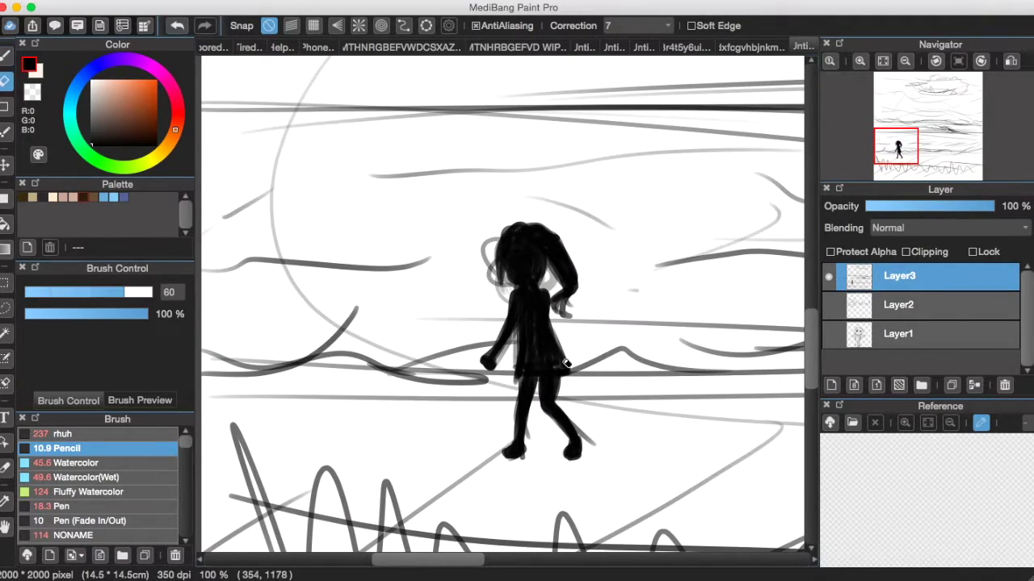
pyautogui.moveTo(564, 348); pyautogui.dragTo(571, 449)
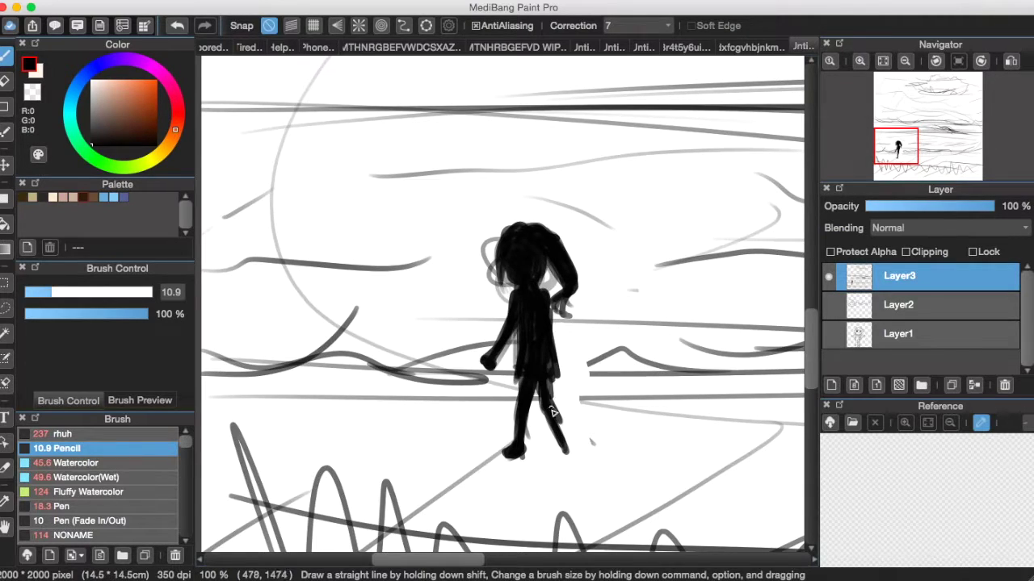
# Step: Scribble a small oval cloud below the large one, and reinforce the large cloud's base and the foreground zigzags
pyautogui.scroll(-5, 568, 459)
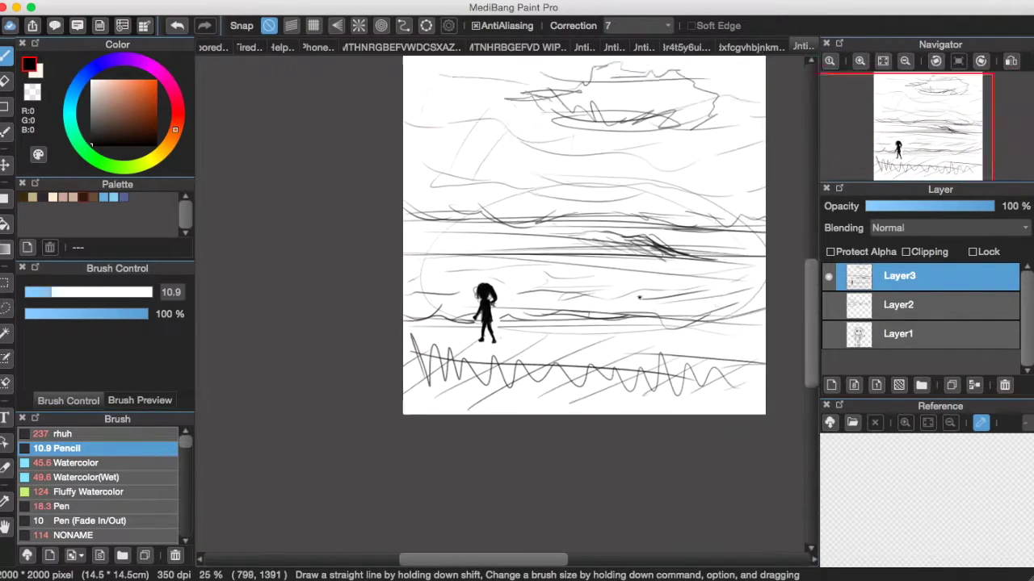
pyautogui.scroll(1, 581, 274)
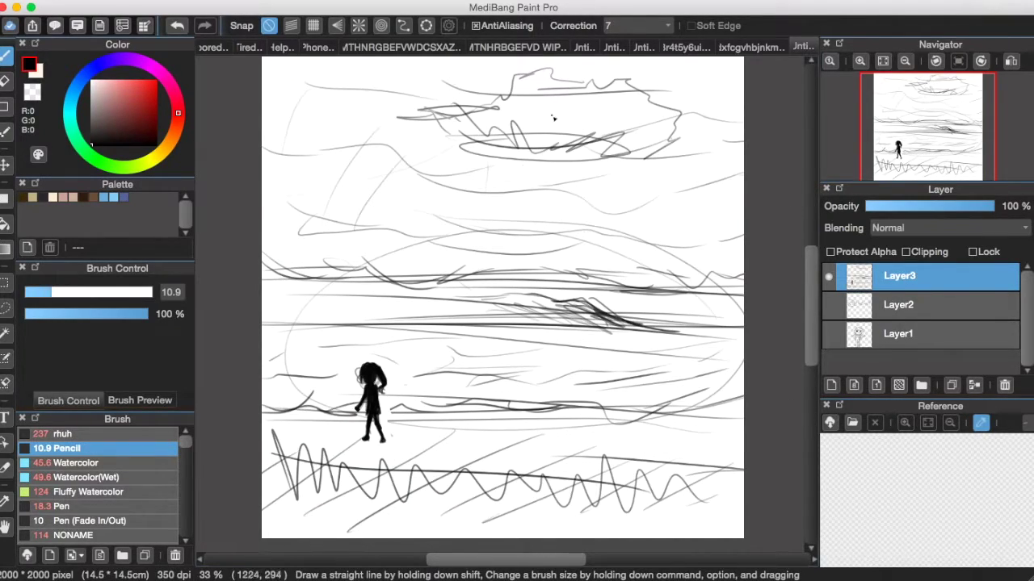
pyautogui.moveTo(613, 191); pyautogui.dragTo(629, 183)
pyautogui.moveTo(468, 149); pyautogui.dragTo(646, 139)
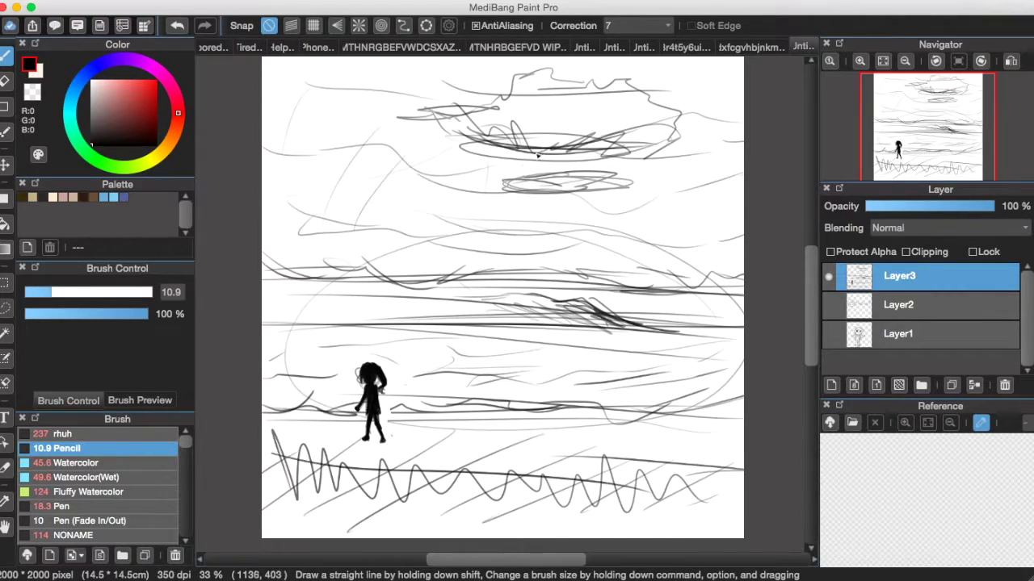
pyautogui.moveTo(274, 454); pyautogui.dragTo(298, 517)
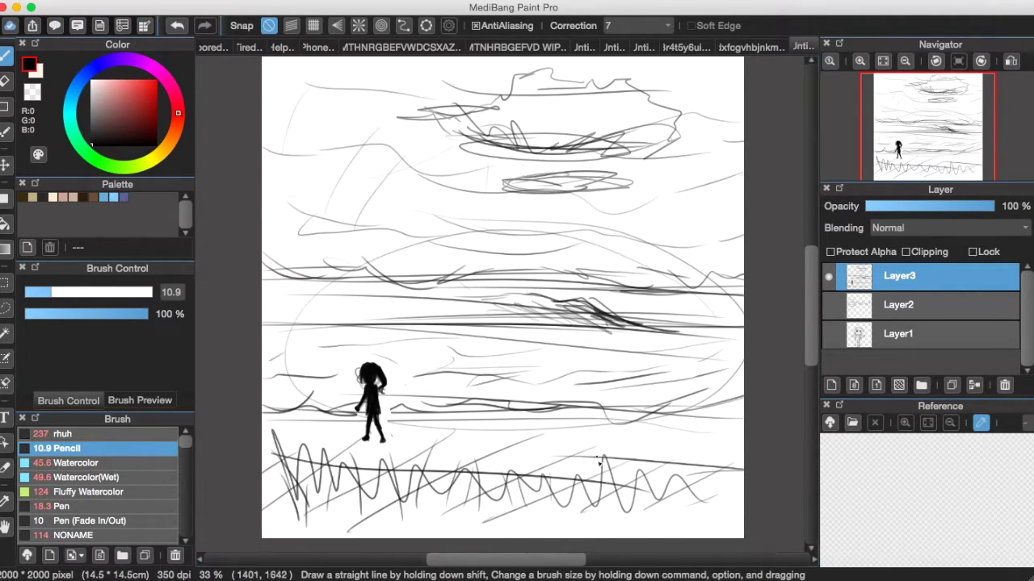
# Step: Create a new layer beneath the sketch layer and begin the sky with Watercolor(Wet) at size 131 in RGB 84, 93, 99
pyautogui.click(831, 385)
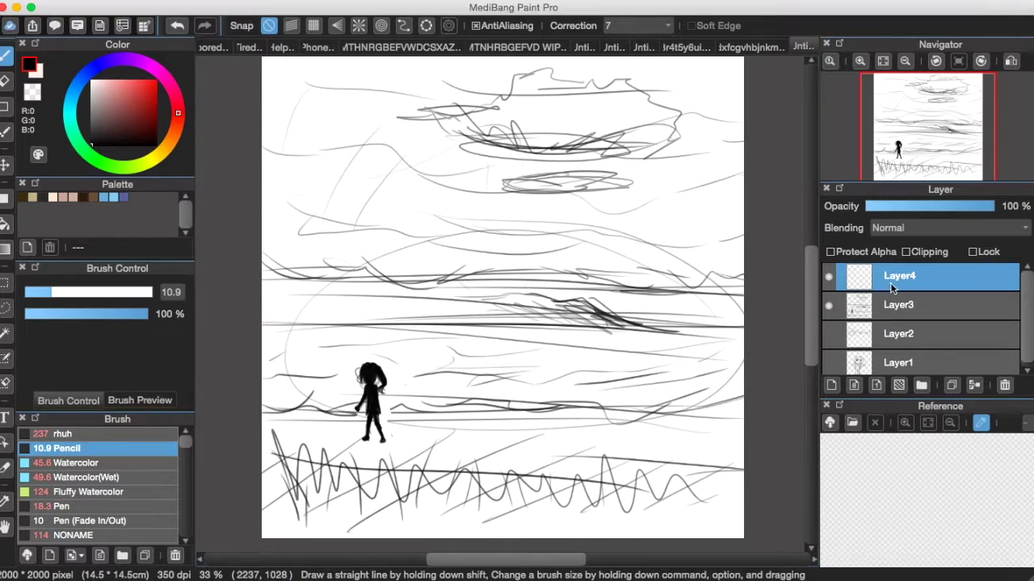
pyautogui.moveTo(118, 66); pyautogui.dragTo(73, 93)
pyautogui.click(100, 122)
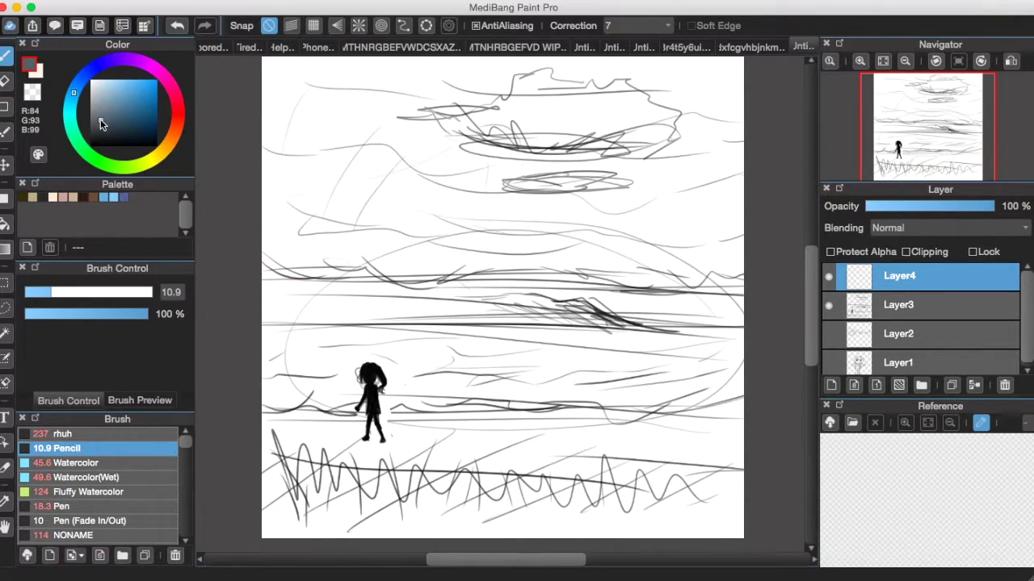
pyautogui.click(76, 462)
pyautogui.click(87, 477)
pyautogui.moveTo(307, 117)
pyautogui.mouseDown()
pyautogui.moveTo(375, 129)
pyautogui.moveTo(378, 105)
pyautogui.mouseUp()
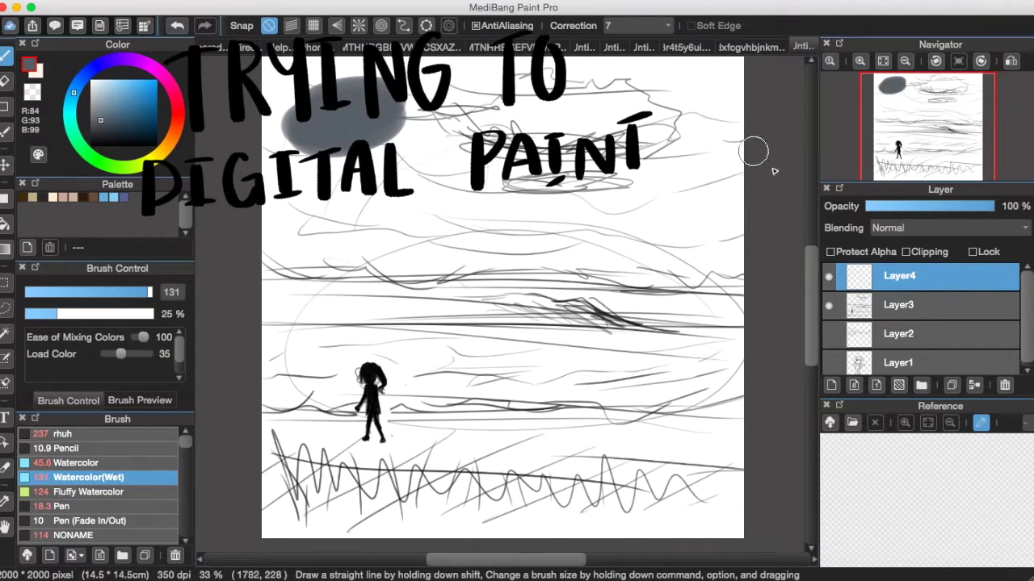
pyautogui.moveTo(900, 276); pyautogui.dragTo(899, 314)
# Step: Paint the upper sky dark blue-grey, leaving the large cloud's interior white
pyautogui.moveTo(680, 87)
pyautogui.mouseDown()
pyautogui.moveTo(731, 95)
pyautogui.moveTo(679, 78)
pyautogui.mouseUp()
pyautogui.moveTo(258, 87); pyautogui.dragTo(686, 71)
pyautogui.moveTo(266, 149); pyautogui.dragTo(432, 125)
pyautogui.moveTo(683, 113); pyautogui.dragTo(723, 146)
pyautogui.moveTo(335, 176); pyautogui.dragTo(585, 171)
pyautogui.moveTo(553, 194)
pyautogui.mouseDown()
pyautogui.moveTo(680, 170)
pyautogui.moveTo(492, 172)
pyautogui.mouseUp()
pyautogui.moveTo(267, 195); pyautogui.dragTo(363, 186)
pyautogui.moveTo(367, 199); pyautogui.dragTo(566, 197)
pyautogui.moveTo(675, 202); pyautogui.dragTo(741, 202)
# Step: Blend lighter blue-greys, including RGB 101, 124, 132, over the upper sky and around the large cloud's edges
pyautogui.click(106, 111)
pyautogui.click(71, 99)
pyautogui.moveTo(339, 152); pyautogui.dragTo(279, 128)
pyautogui.moveTo(671, 111)
pyautogui.mouseDown()
pyautogui.moveTo(345, 172)
pyautogui.moveTo(652, 97)
pyautogui.moveTo(413, 211)
pyautogui.moveTo(279, 73)
pyautogui.mouseUp()
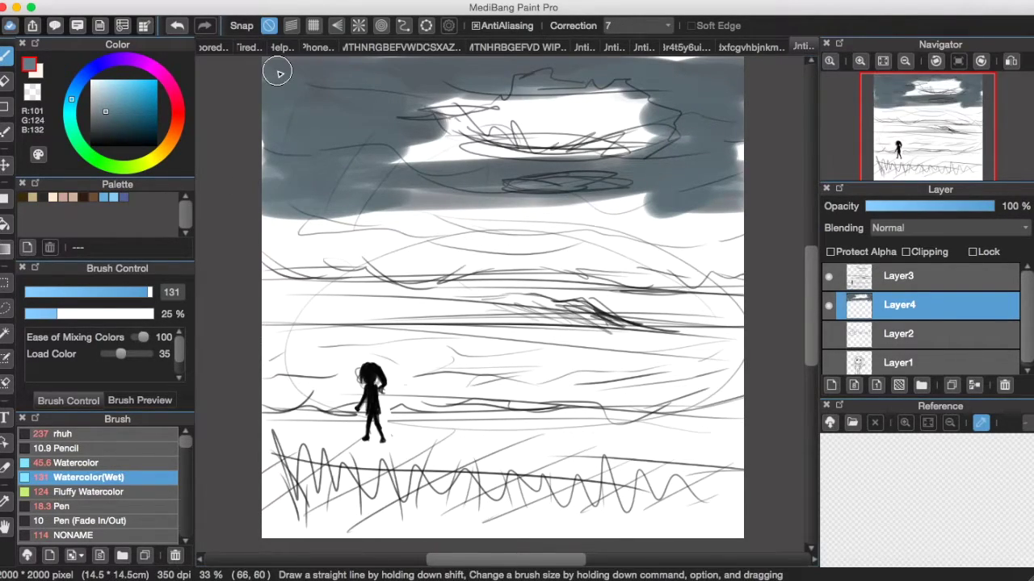
pyautogui.click(107, 104)
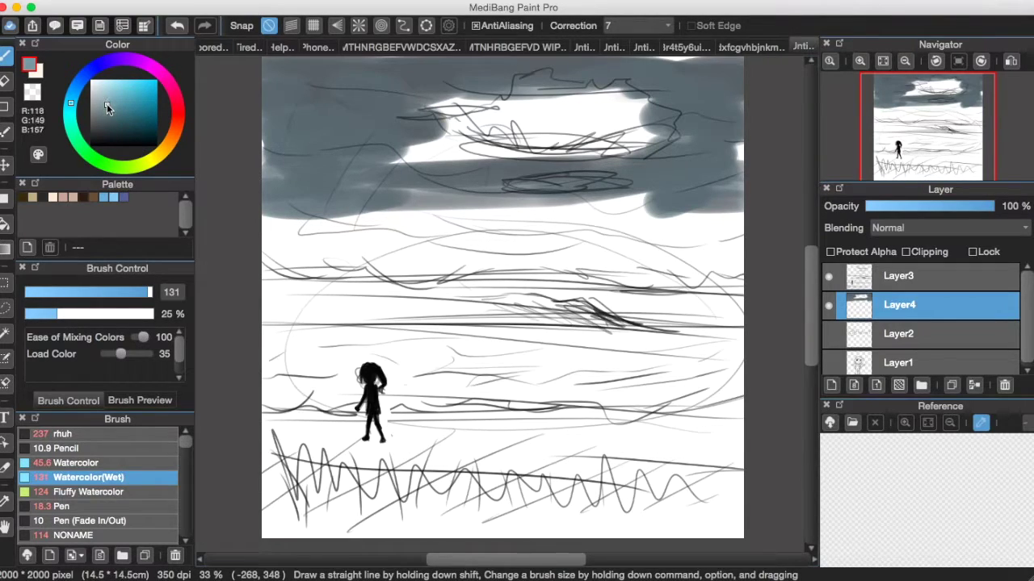
pyautogui.moveTo(388, 154)
pyautogui.mouseDown()
pyautogui.moveTo(479, 172)
pyautogui.moveTo(688, 121)
pyautogui.mouseUp()
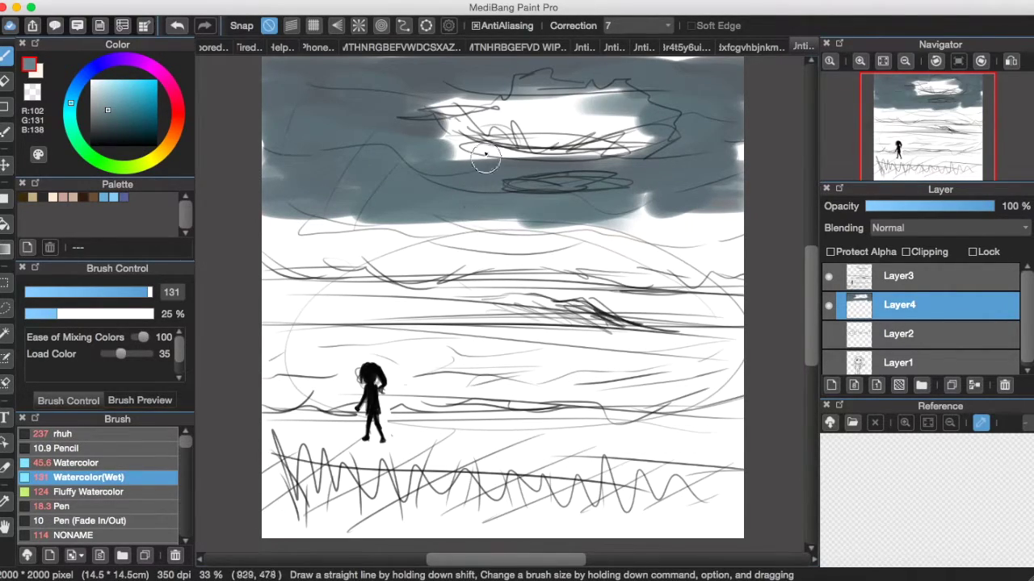
pyautogui.click(155, 157)
pyautogui.moveTo(372, 257); pyautogui.dragTo(297, 246)
pyautogui.press('super+z')
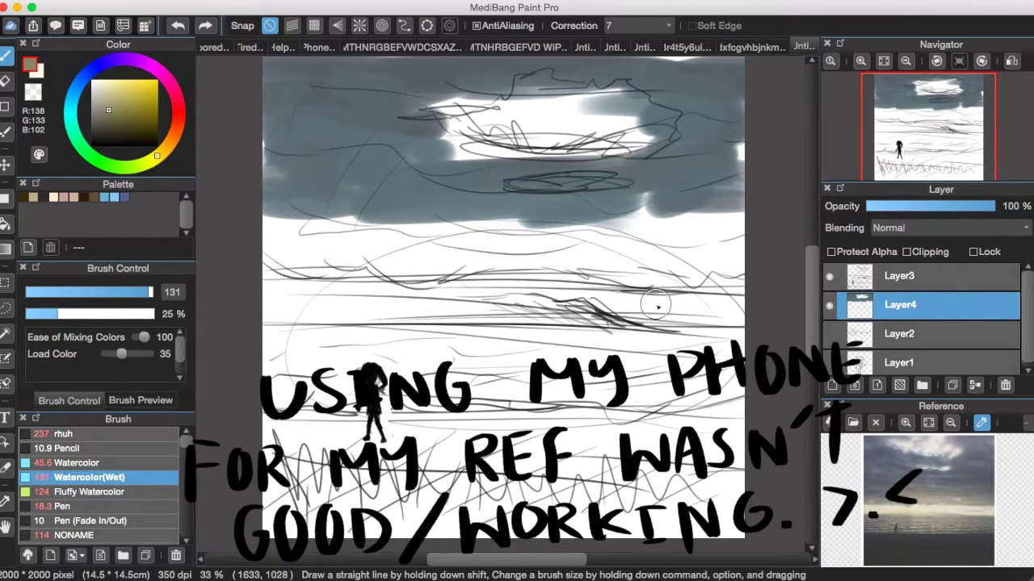
# Step: Paint beige and grey tones sampled from the reference photo under the dark sky, and tighten the edges of the white cloud gap
pyautogui.click(934, 511)
pyautogui.moveTo(460, 244)
pyautogui.mouseDown()
pyautogui.moveTo(496, 227)
pyautogui.moveTo(696, 211)
pyautogui.mouseUp()
pyautogui.click(928, 483)
pyautogui.moveTo(279, 232)
pyautogui.mouseDown()
pyautogui.moveTo(368, 231)
pyautogui.moveTo(275, 238)
pyautogui.mouseUp()
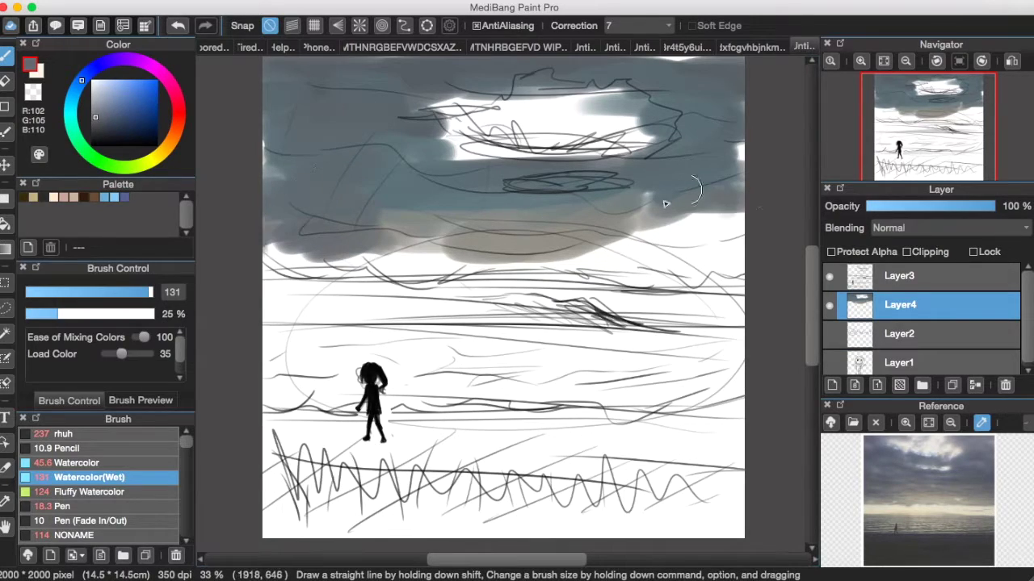
pyautogui.moveTo(725, 210); pyautogui.dragTo(653, 223)
pyautogui.moveTo(438, 137); pyautogui.dragTo(642, 151)
pyautogui.moveTo(273, 140); pyautogui.dragTo(272, 180)
pyautogui.moveTo(449, 153); pyautogui.dragTo(472, 151)
# Step: Extend the lower sky down to the horizon with warm tones sampled from the reference photo
pyautogui.click(919, 510)
pyautogui.moveTo(462, 284)
pyautogui.mouseDown()
pyautogui.moveTo(537, 287)
pyautogui.moveTo(412, 257)
pyautogui.moveTo(291, 262)
pyautogui.mouseUp()
pyautogui.click(920, 502)
pyautogui.moveTo(335, 236); pyautogui.dragTo(278, 278)
pyautogui.moveTo(638, 222)
pyautogui.mouseDown()
pyautogui.moveTo(653, 256)
pyautogui.moveTo(638, 242)
pyautogui.mouseUp()
pyautogui.moveTo(356, 247)
pyautogui.mouseDown()
pyautogui.moveTo(441, 210)
pyautogui.moveTo(339, 259)
pyautogui.mouseUp()
pyautogui.moveTo(626, 279); pyautogui.dragTo(748, 277)
# Step: Blend further sampled beige and grey tones across the horizon band and the lower sky above it
pyautogui.click(977, 496)
pyautogui.moveTo(582, 266)
pyautogui.mouseDown()
pyautogui.moveTo(687, 283)
pyautogui.moveTo(394, 297)
pyautogui.mouseUp()
pyautogui.click(936, 509)
pyautogui.moveTo(544, 282); pyautogui.dragTo(349, 258)
pyautogui.moveTo(428, 229); pyautogui.dragTo(356, 223)
# Step: Paint the white cloud gap's base and interior with blue-grey and pale tones sampled from the reference clouds
pyautogui.click(901, 462)
pyautogui.moveTo(464, 155); pyautogui.dragTo(656, 144)
pyautogui.click(923, 453)
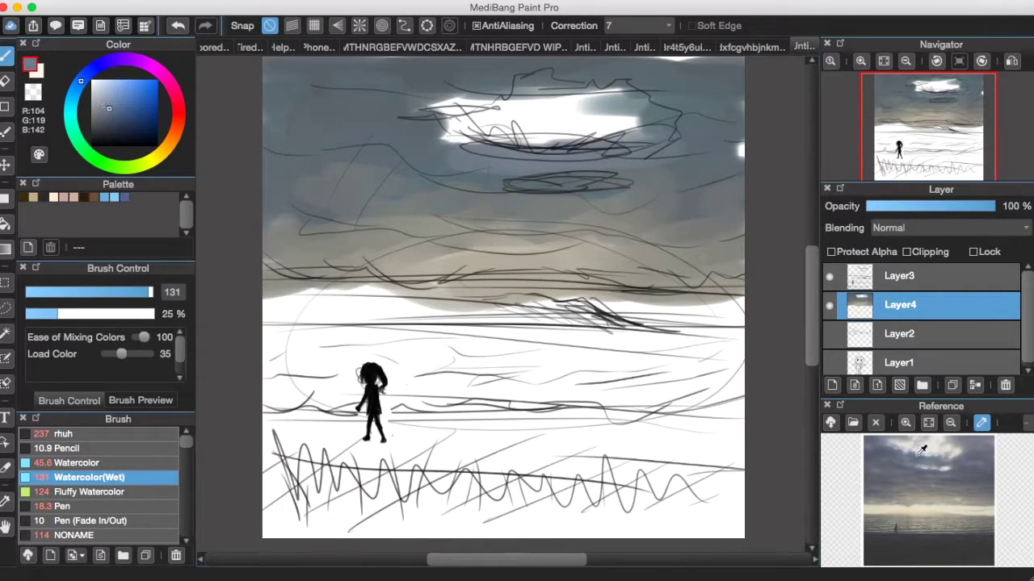
pyautogui.moveTo(468, 107)
pyautogui.mouseDown()
pyautogui.moveTo(427, 136)
pyautogui.moveTo(638, 129)
pyautogui.mouseUp()
pyautogui.moveTo(939, 450)
pyautogui.mouseDown()
pyautogui.moveTo(906, 444)
pyautogui.moveTo(917, 449)
pyautogui.mouseUp()
pyautogui.moveTo(492, 121)
pyautogui.mouseDown()
pyautogui.moveTo(557, 126)
pyautogui.moveTo(472, 119)
pyautogui.mouseUp()
# Step: Paint the small cloud and the large cloud's edge in sampled pale grey, and brighten the large cloud with RGB 233, 230, 223
pyautogui.click(912, 445)
pyautogui.click(918, 452)
pyautogui.click(932, 454)
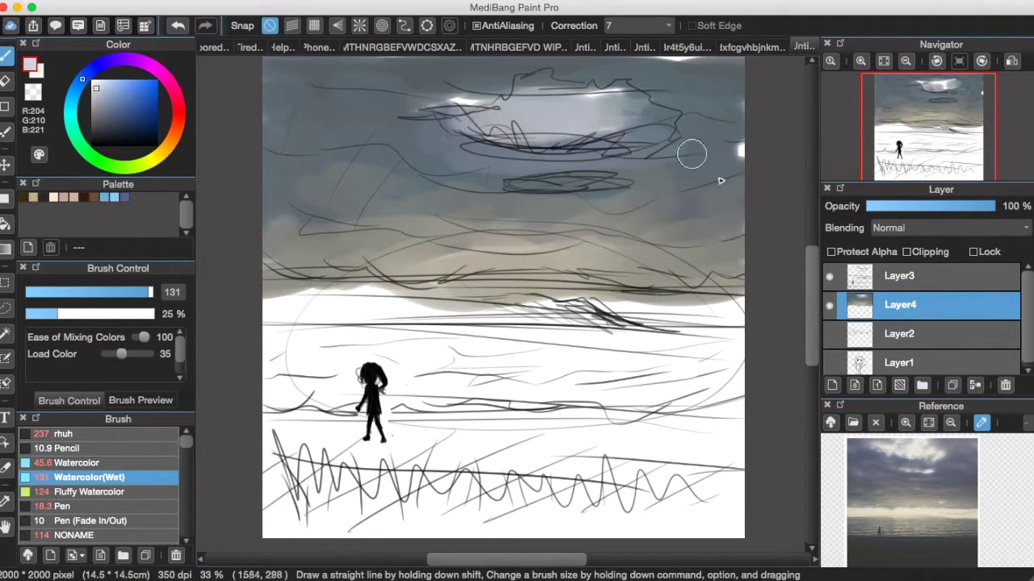
pyautogui.click(934, 466)
pyautogui.moveTo(521, 183); pyautogui.dragTo(602, 183)
pyautogui.moveTo(614, 87); pyautogui.dragTo(646, 120)
pyautogui.click(928, 453)
pyautogui.moveTo(522, 113); pyautogui.dragTo(614, 109)
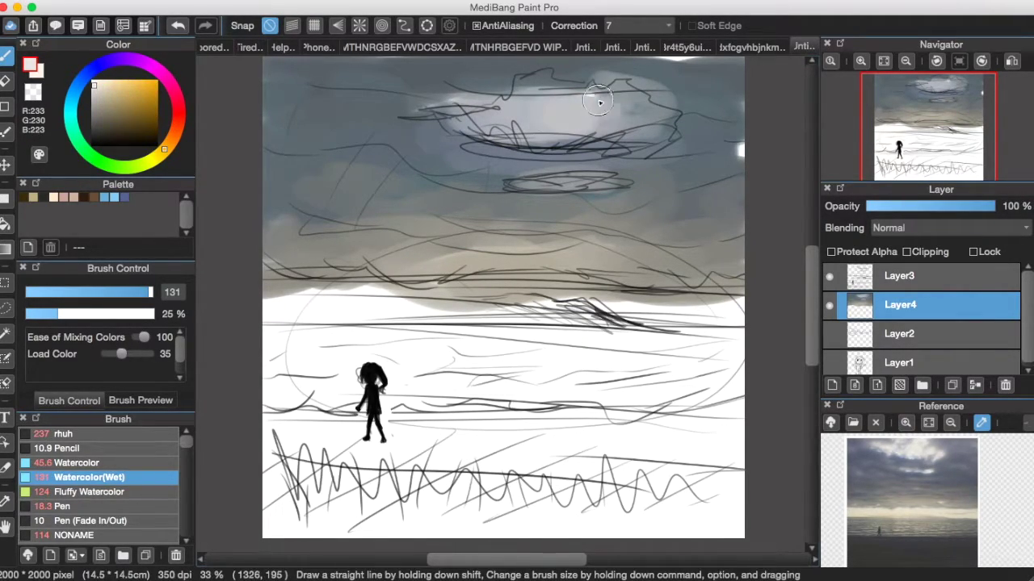
# Step: Enlarge the reference photo around its clouds, sample RGB 174, 185, 201 and shade the large cloud's interior
pyautogui.click(905, 423)
pyautogui.click(905, 423)
pyautogui.click(981, 423)
pyautogui.moveTo(946, 452); pyautogui.dragTo(939, 557)
pyautogui.click(951, 423)
pyautogui.click(951, 423)
pyautogui.click(981, 423)
pyautogui.click(891, 497)
pyautogui.moveTo(535, 117); pyautogui.dragTo(601, 134)
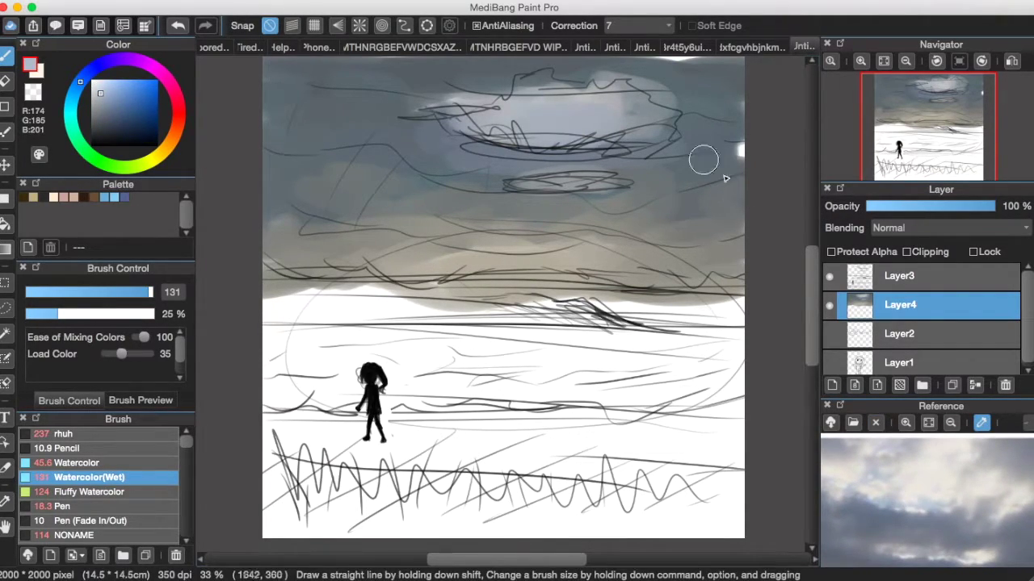
# Step: Add a new layer above the sky and paint bright puffs on the large cloud and highlights on the small one
pyautogui.click(832, 386)
pyautogui.moveTo(557, 103); pyautogui.dragTo(634, 109)
pyautogui.moveTo(525, 174); pyautogui.dragTo(628, 179)
pyautogui.click(881, 462)
pyautogui.moveTo(475, 100)
pyautogui.mouseDown()
pyautogui.moveTo(649, 105)
pyautogui.moveTo(616, 82)
pyautogui.mouseUp()
pyautogui.click(882, 465)
pyautogui.moveTo(490, 77); pyautogui.dragTo(478, 91)
pyautogui.moveTo(519, 178)
pyautogui.mouseDown()
pyautogui.moveTo(630, 179)
pyautogui.moveTo(523, 164)
pyautogui.moveTo(434, 168)
pyautogui.mouseUp()
# Step: Shade below and around the large cloud's puffs with darker greys sampled from the reference clouds
pyautogui.click(909, 500)
pyautogui.click(906, 514)
pyautogui.moveTo(657, 164); pyautogui.dragTo(524, 165)
pyautogui.moveTo(648, 85); pyautogui.dragTo(654, 98)
pyautogui.moveTo(532, 87); pyautogui.dragTo(535, 95)
pyautogui.moveTo(683, 111); pyautogui.dragTo(685, 120)
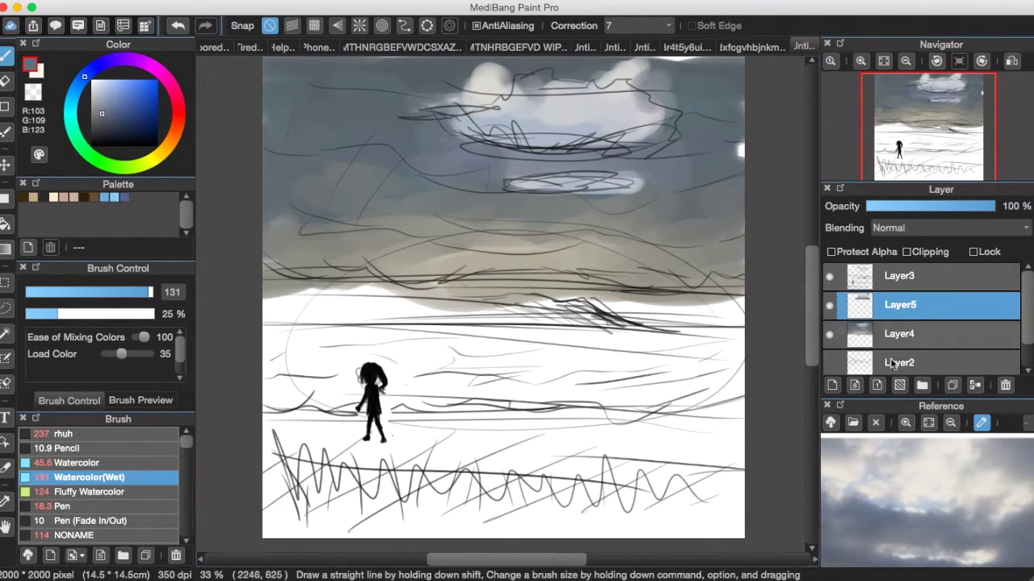
# Step: Merge the cloud highlights layer into the sky layer and shade around the small cloud in sampled RGB 86, 94, 100
pyautogui.click(975, 386)
pyautogui.click(987, 485)
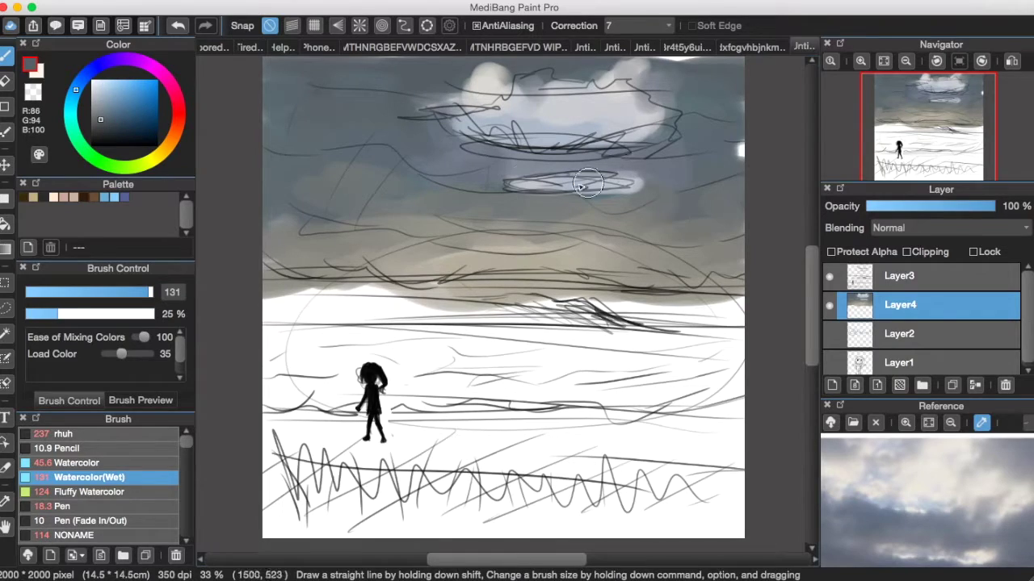
pyautogui.click(951, 423)
pyautogui.click(951, 423)
pyautogui.click(951, 423)
pyautogui.click(981, 423)
pyautogui.moveTo(963, 482); pyautogui.dragTo(957, 438)
pyautogui.click(951, 423)
pyautogui.click(981, 423)
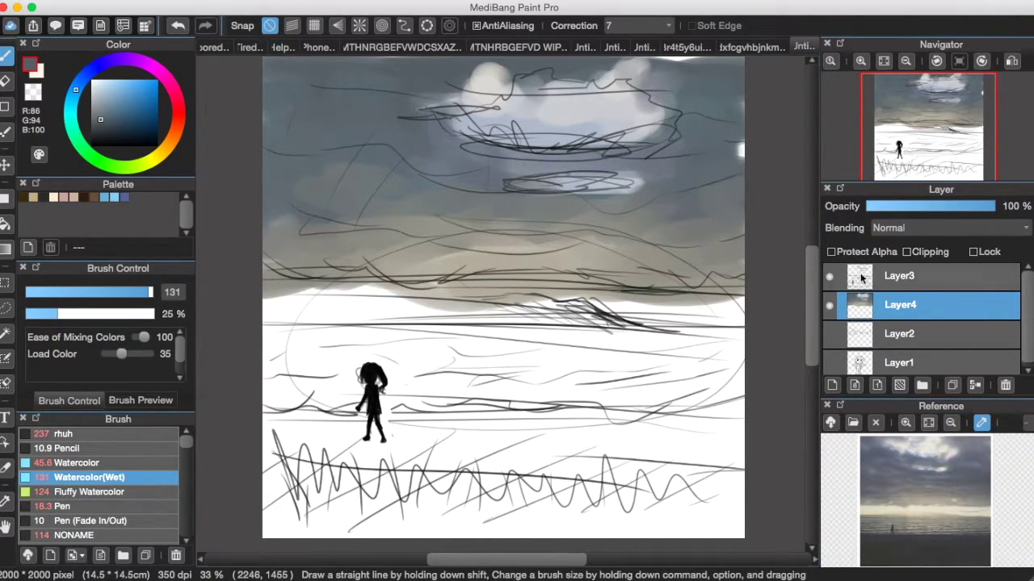
# Step: Sample RGB 110, 113, 119 from the reference clouds and paint small dark streaks in the lower sky with a 34 px brush
pyautogui.click(830, 277)
pyautogui.click(827, 277)
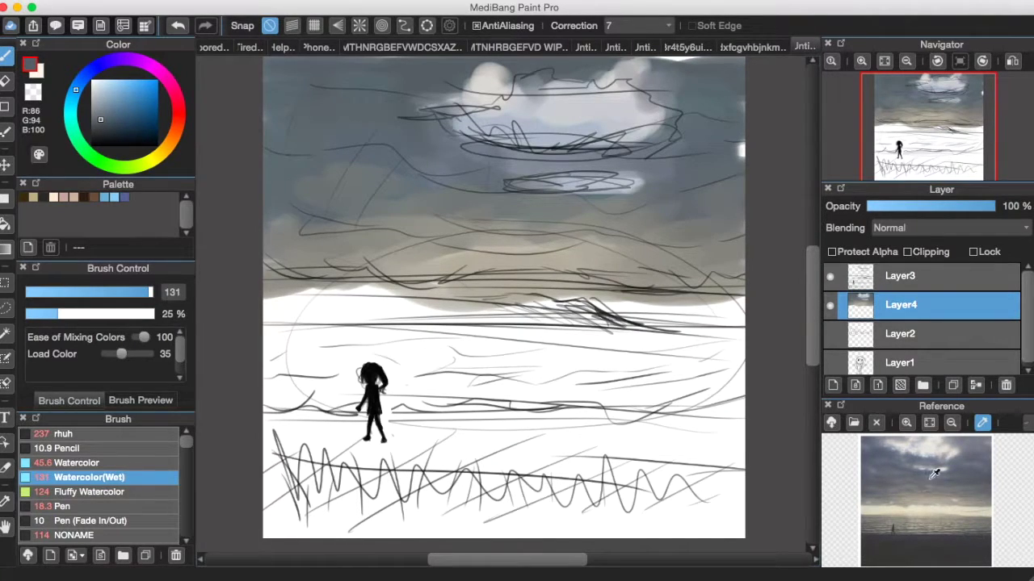
pyautogui.click(907, 424)
pyautogui.click(908, 424)
pyautogui.click(895, 475)
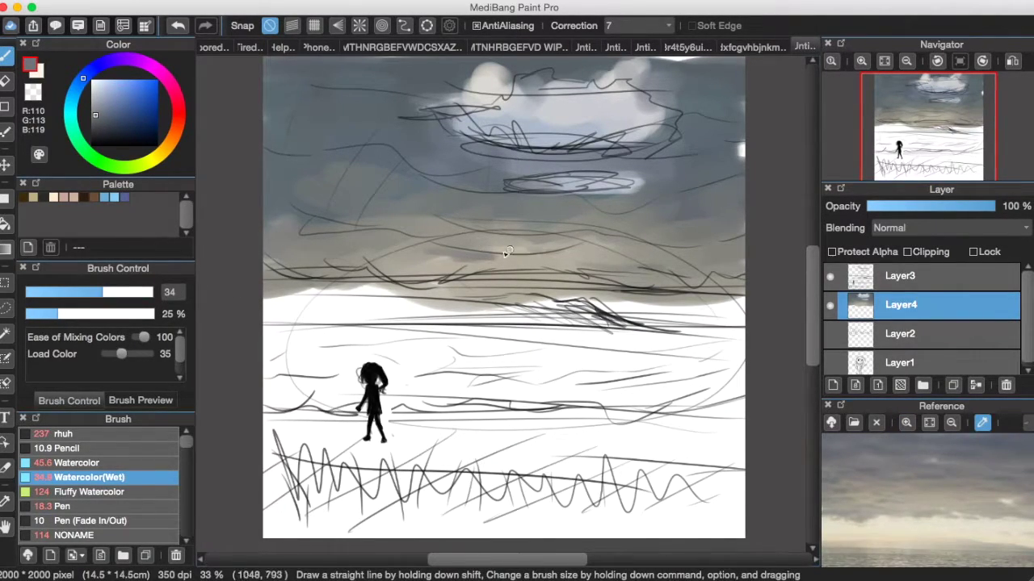
# Step: Add a layer beneath the sky layer and fill the strip above the horizon with sampled cream RGB 224, 222, 201 using an 88 px brush
pyautogui.moveTo(129, 292); pyautogui.dragTo(136, 293)
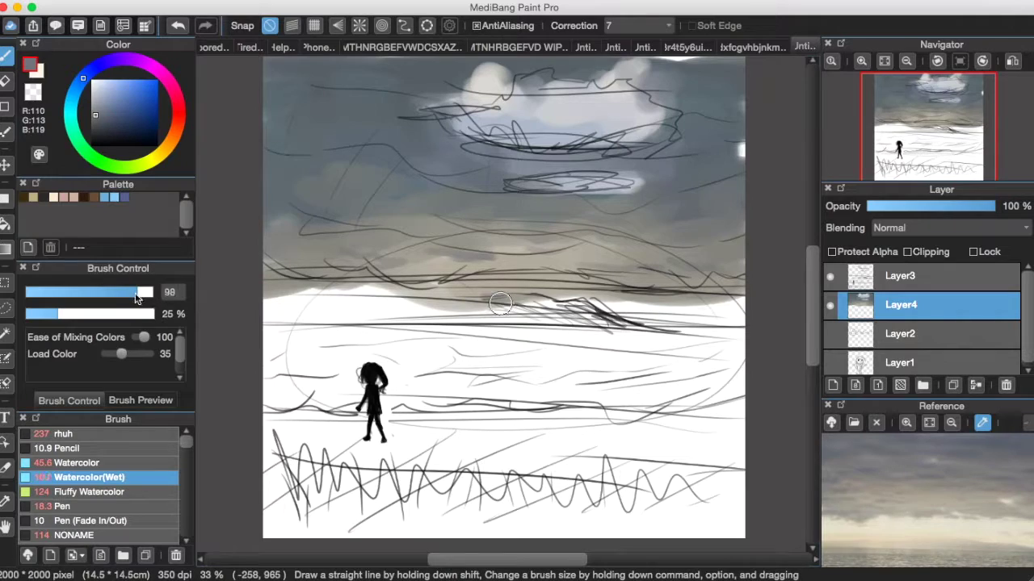
pyautogui.click(928, 519)
pyautogui.click(832, 386)
pyautogui.moveTo(906, 307); pyautogui.dragTo(909, 343)
pyautogui.moveTo(716, 318); pyautogui.dragTo(541, 304)
pyautogui.click(846, 522)
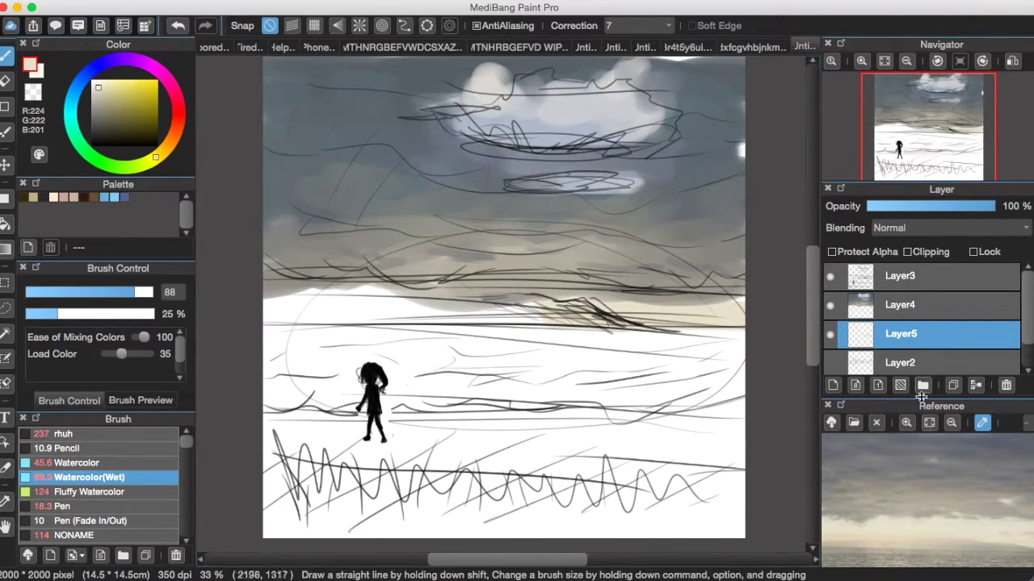
pyautogui.click(951, 425)
pyautogui.click(951, 425)
pyautogui.click(951, 425)
pyautogui.moveTo(711, 311)
pyautogui.mouseDown()
pyautogui.moveTo(425, 310)
pyautogui.moveTo(278, 298)
pyautogui.mouseUp()
# Step: Tint the horizon strip with pale teal RGB 210, 239, 235 and cream RGB 239, 227, 210, and merge it with the sky layer
pyautogui.click(98, 81)
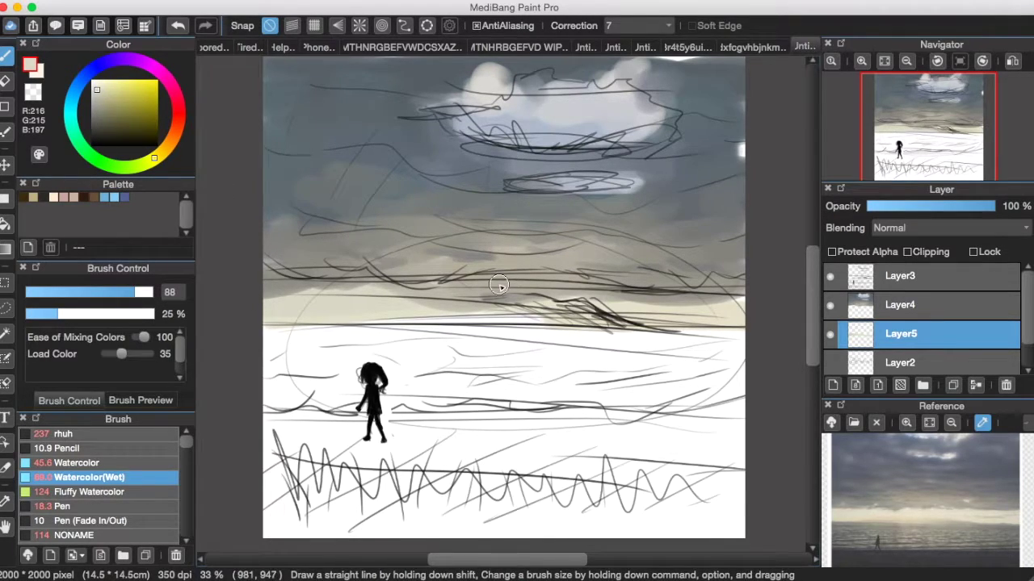
pyautogui.click(95, 86)
pyautogui.click(76, 134)
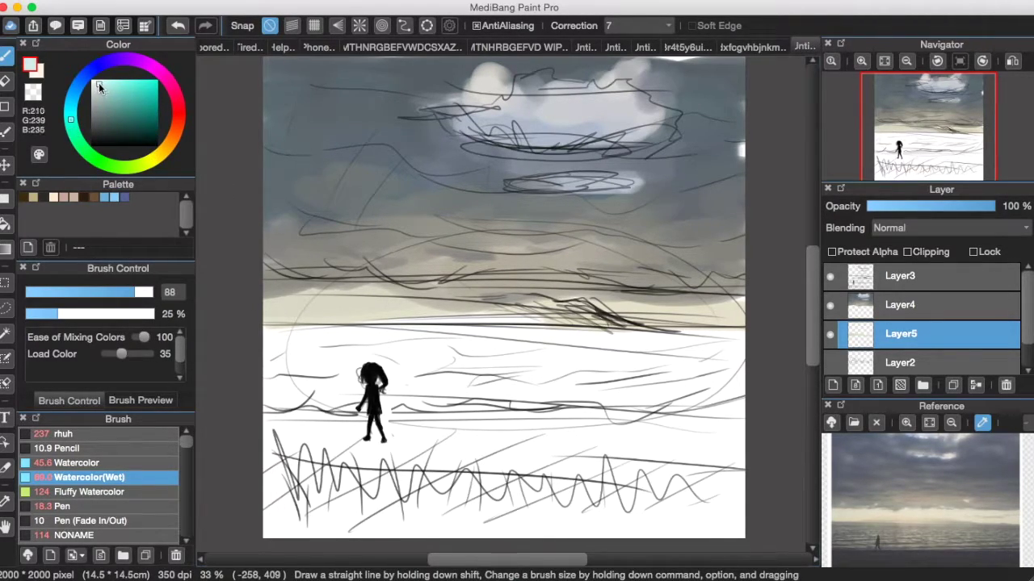
pyautogui.click(168, 145)
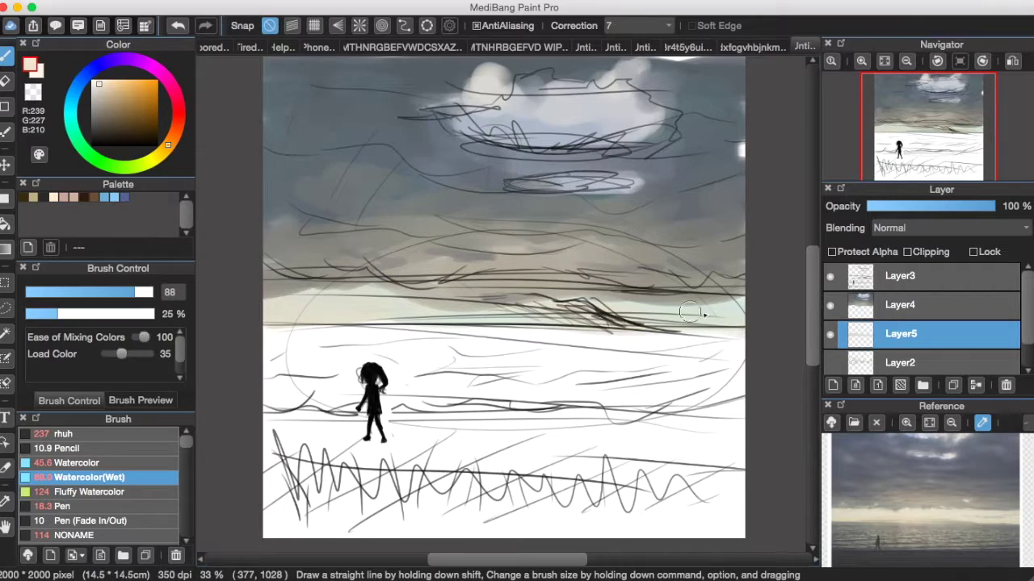
pyautogui.moveTo(451, 313); pyautogui.dragTo(596, 322)
pyautogui.moveTo(389, 323)
pyautogui.mouseDown()
pyautogui.moveTo(594, 324)
pyautogui.moveTo(500, 334)
pyautogui.moveTo(701, 323)
pyautogui.mouseUp()
pyautogui.click(977, 520)
pyautogui.click(975, 385)
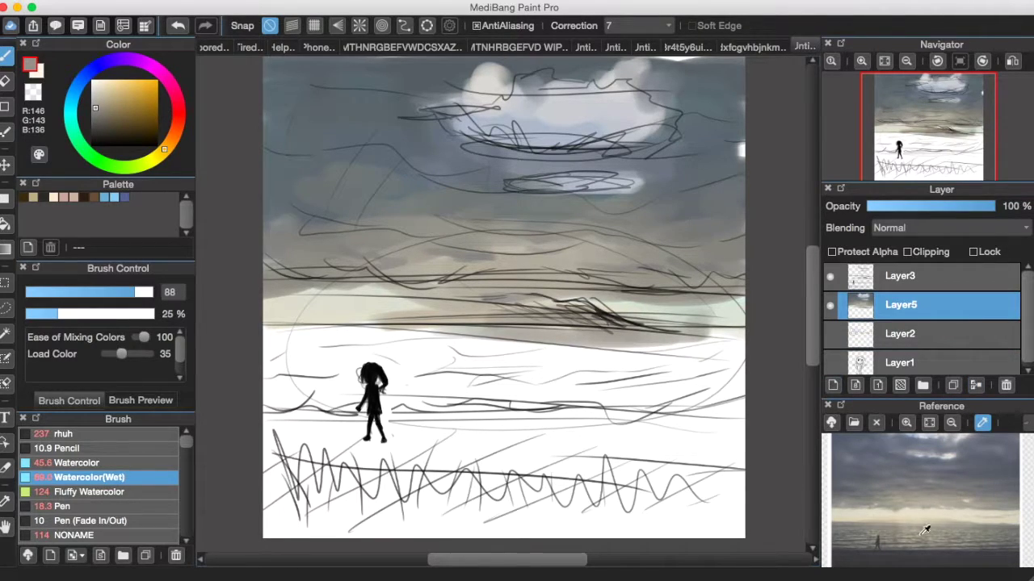
# Step: Sample RGB 98, 98, 99 from the reference sea and paint the sea band between the horizon and the shoreline
pyautogui.click(842, 531)
pyautogui.moveTo(266, 395)
pyautogui.mouseDown()
pyautogui.moveTo(756, 388)
pyautogui.moveTo(532, 343)
pyautogui.moveTo(277, 348)
pyautogui.moveTo(382, 342)
pyautogui.moveTo(662, 378)
pyautogui.mouseUp()
pyautogui.click(831, 279)
pyautogui.click(831, 279)
pyautogui.click(830, 277)
pyautogui.click(830, 277)
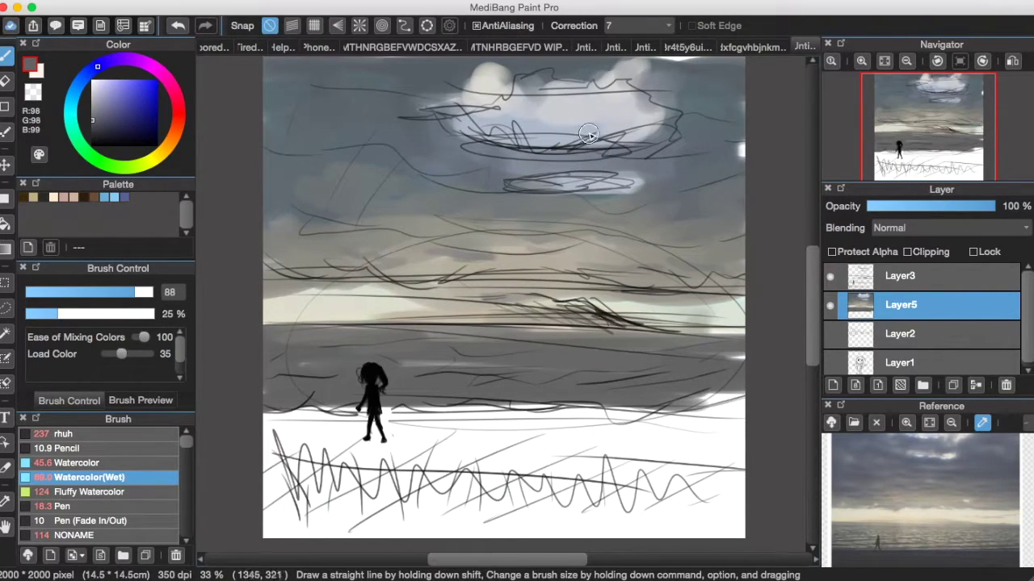
pyautogui.moveTo(363, 386); pyautogui.dragTo(528, 341)
# Step: Sample a light tone from the reference, shrink the brush and add a new layer above the painted sea
pyautogui.click(923, 512)
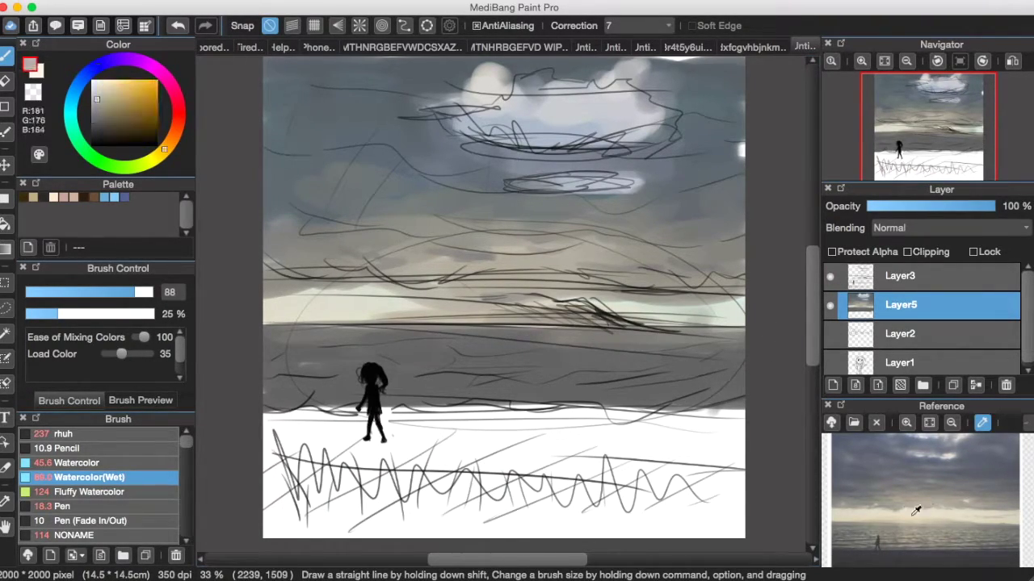
pyautogui.click(915, 531)
pyautogui.press('[')
pyautogui.press('[')
pyautogui.press('[')
pyautogui.press('[')
pyautogui.press('[')
pyautogui.press('[')
pyautogui.press('[')
pyautogui.press('[')
pyautogui.press('[')
pyautogui.press('[')
pyautogui.click(833, 386)
# Step: Enlarge the reference photo around its sea, sample RGB 180, 170, 155 and paint the first wave highlights mid-sea
pyautogui.click(906, 423)
pyautogui.click(982, 423)
pyautogui.moveTo(937, 524); pyautogui.dragTo(938, 466)
pyautogui.click(982, 423)
pyautogui.click(877, 526)
pyautogui.click(881, 525)
pyautogui.moveTo(488, 375)
pyautogui.mouseDown()
pyautogui.moveTo(452, 393)
pyautogui.moveTo(505, 382)
pyautogui.mouseUp()
pyautogui.moveTo(508, 378); pyautogui.dragTo(562, 379)
pyautogui.moveTo(450, 356); pyautogui.dragTo(469, 357)
pyautogui.moveTo(490, 351); pyautogui.dragTo(592, 357)
# Step: Set the brush size to 15 and paint thin beige wave highlights across the centre of the sea
pyautogui.click(66, 292)
pyautogui.moveTo(526, 339); pyautogui.dragTo(555, 346)
pyautogui.moveTo(451, 358); pyautogui.dragTo(407, 359)
pyautogui.moveTo(476, 364); pyautogui.dragTo(506, 365)
pyautogui.moveTo(481, 353); pyautogui.dragTo(510, 344)
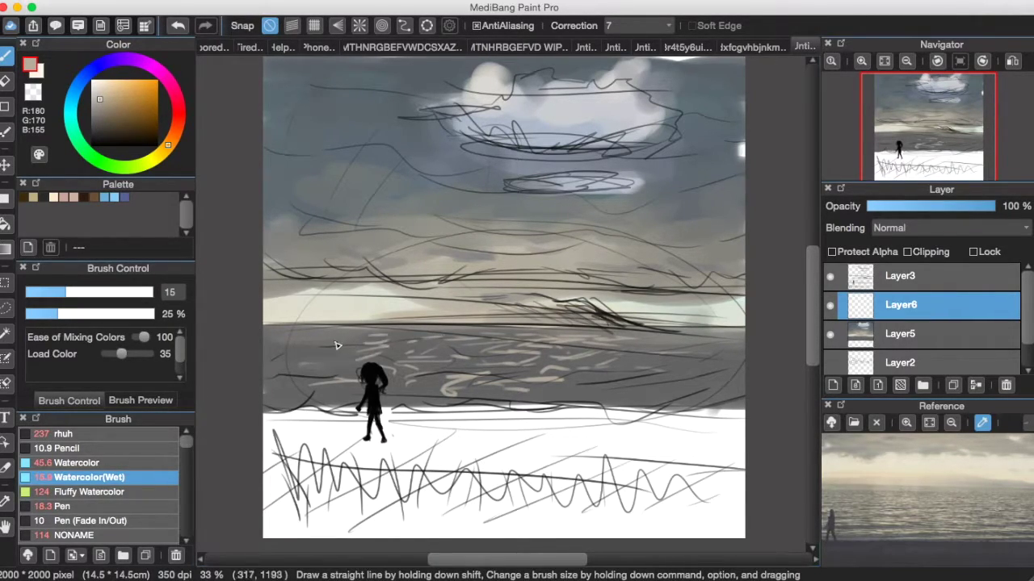
pyautogui.moveTo(420, 346); pyautogui.dragTo(462, 358)
pyautogui.moveTo(576, 357); pyautogui.dragTo(648, 364)
pyautogui.moveTo(489, 391); pyautogui.dragTo(521, 392)
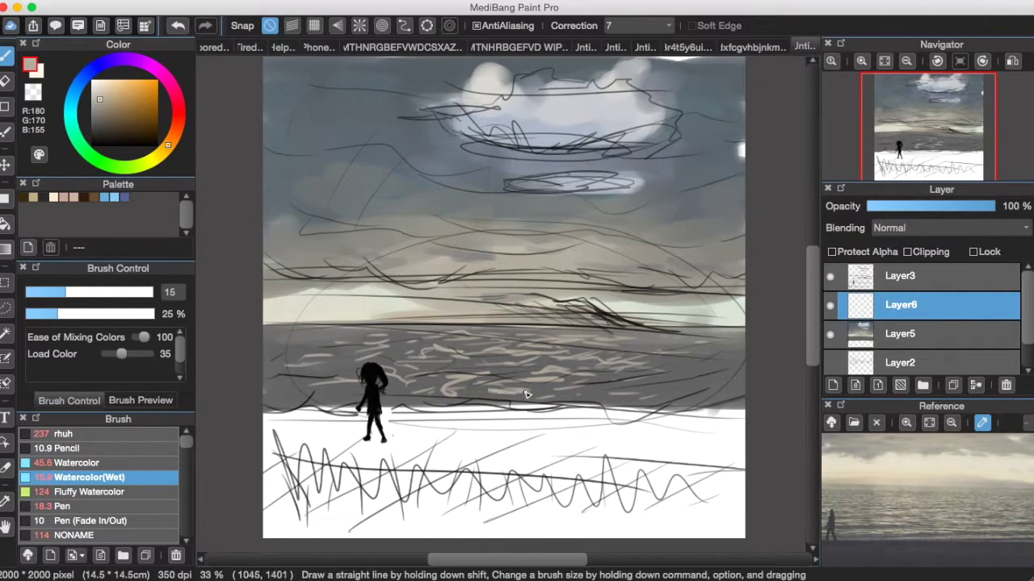
pyautogui.moveTo(462, 361); pyautogui.dragTo(512, 356)
pyautogui.moveTo(380, 358); pyautogui.dragTo(439, 351)
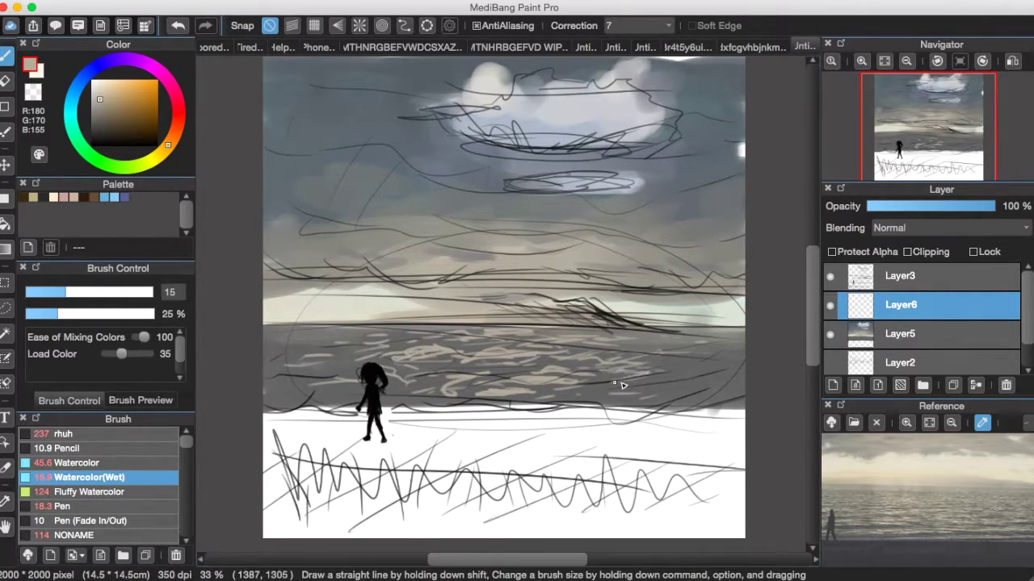
# Step: Paint muted wave strokes toward both sides of the sea in sampled RGB 124, 122, 109 and RGB 134, 134, 122
pyautogui.click(949, 526)
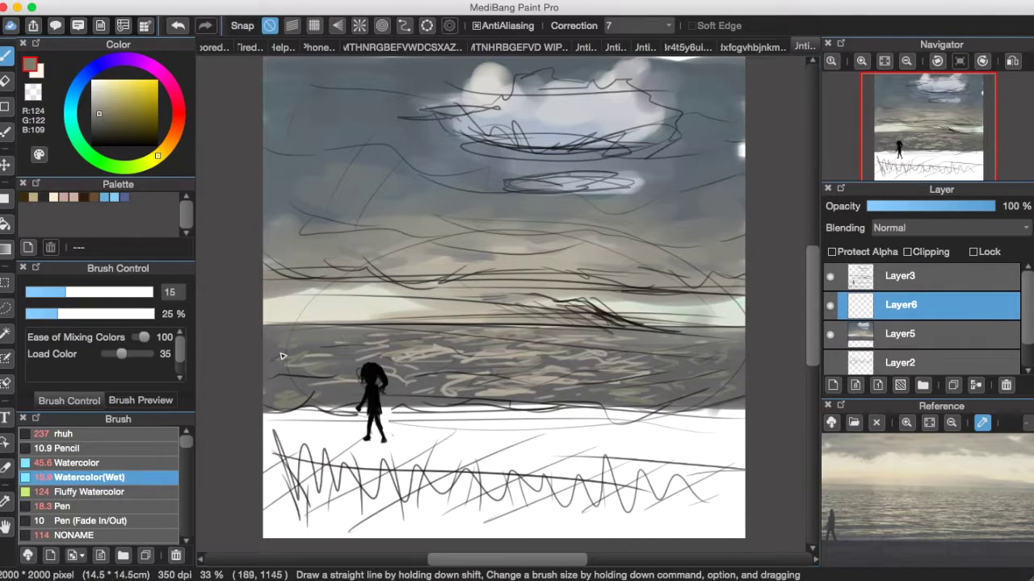
pyautogui.click(938, 519)
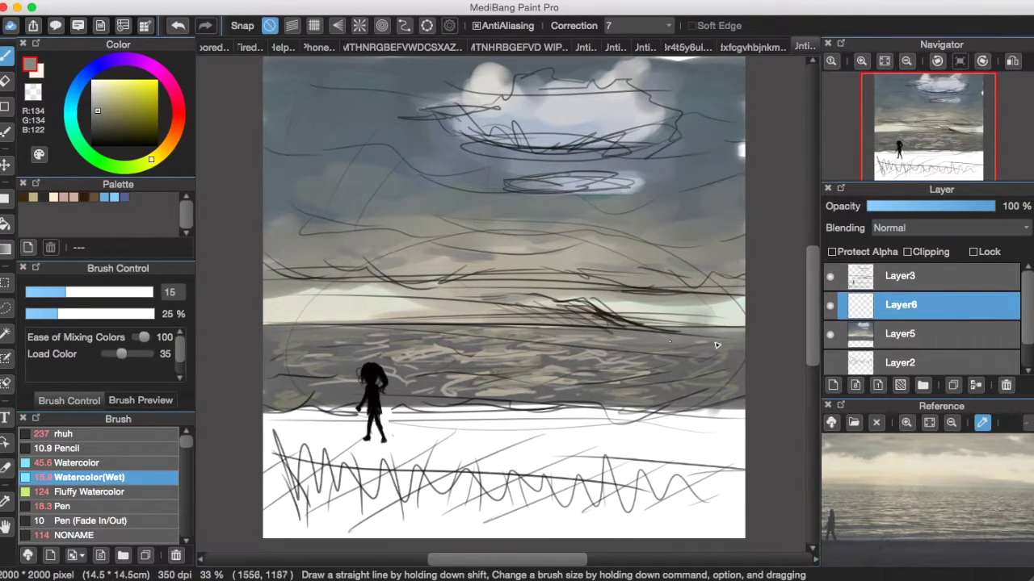
# Step: Add a new layer above the waves, sample RGB 192, 185, 167 from the reference and hide the sketch layer
pyautogui.click(833, 385)
pyautogui.click(915, 477)
pyautogui.click(828, 276)
pyautogui.click(828, 275)
pyautogui.click(827, 275)
pyautogui.click(828, 277)
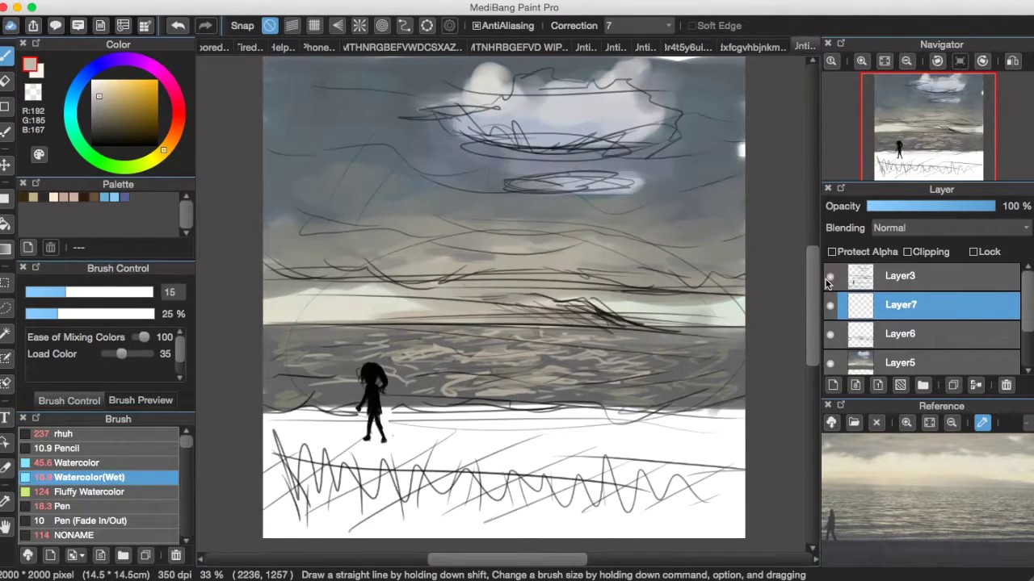
pyautogui.click(828, 277)
# Step: Paint low distant hills along the right part of the horizon in RGB 127, 126, 122
pyautogui.keyDown('alt'); pyautogui.click(311, 206); pyautogui.keyUp('alt')
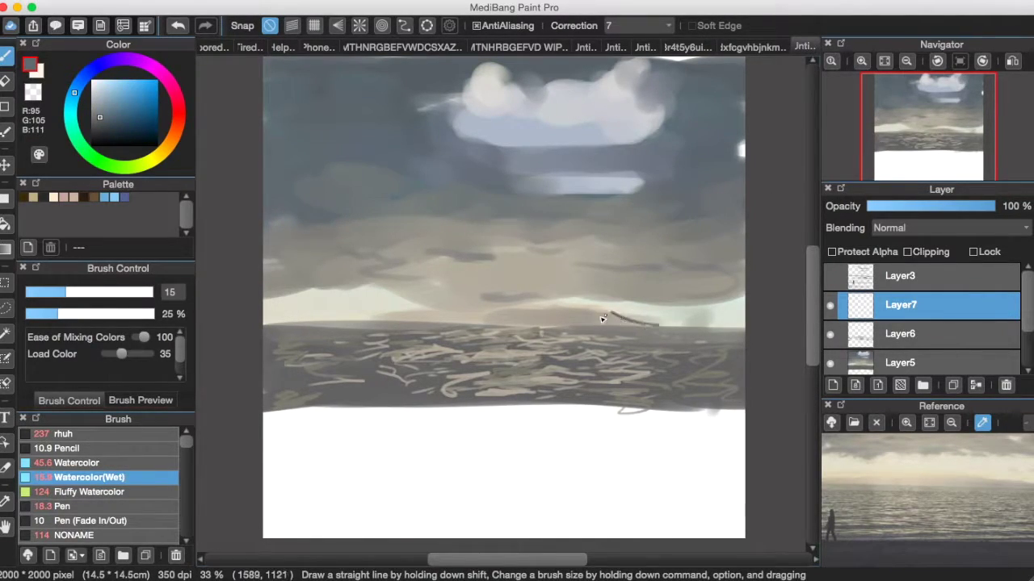
pyautogui.keyDown('alt'); pyautogui.click(651, 325); pyautogui.keyUp('alt')
pyautogui.press('super+z')
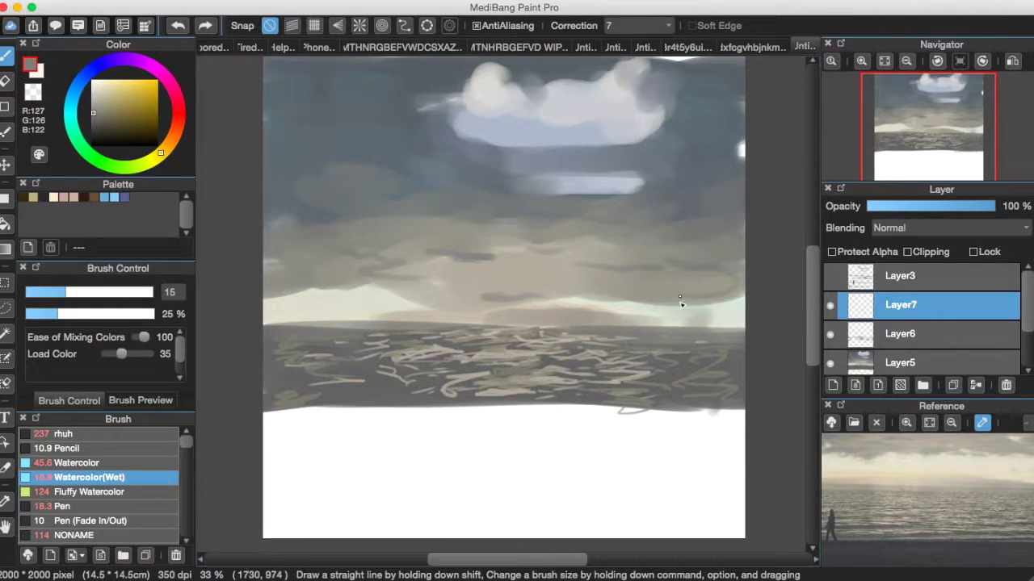
pyautogui.moveTo(596, 311); pyautogui.dragTo(621, 321)
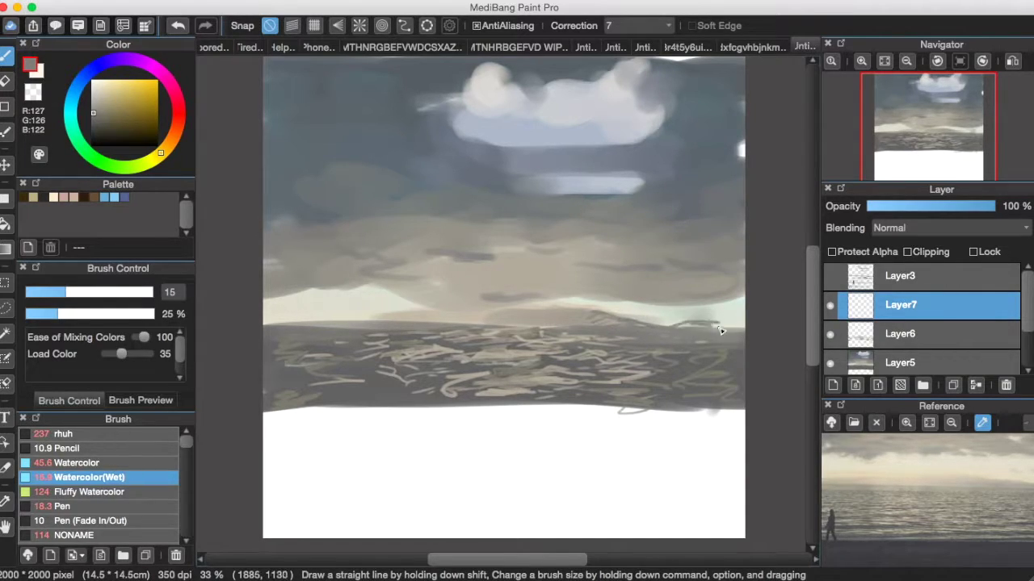
pyautogui.press('super+z')
# Step: Enlarge the brush to 41 and paint streaks along the lower clouds in greys sampled from the painted sky
pyautogui.keyDown('alt'); pyautogui.click(485, 166); pyautogui.keyUp('alt')
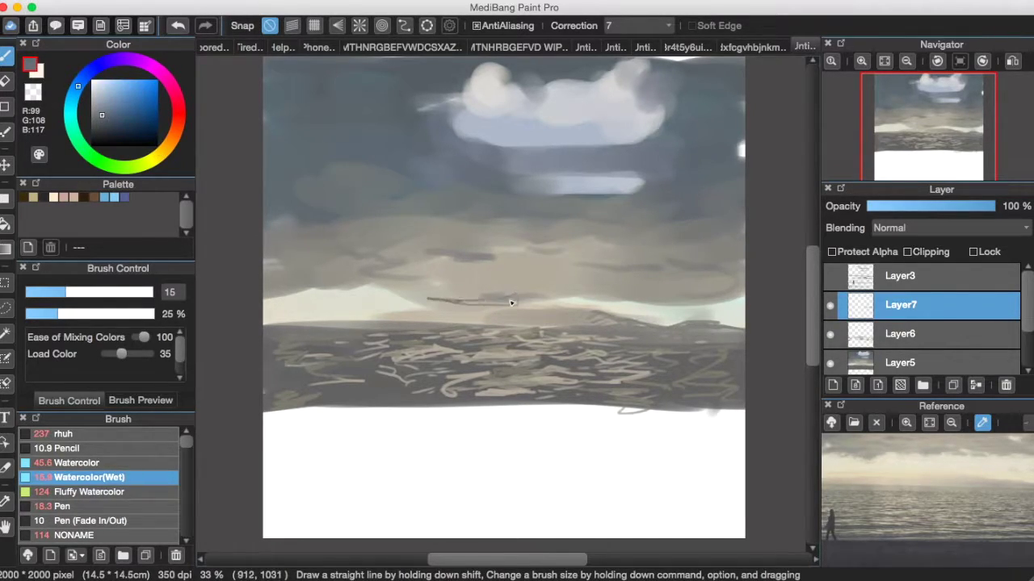
pyautogui.keyDown('alt'); pyautogui.click(494, 302); pyautogui.keyUp('alt')
pyautogui.moveTo(408, 273)
pyautogui.keyDown('alt'); pyautogui.keyDown('super'); pyautogui.mouseDown()
pyautogui.moveTo(438, 275)
pyautogui.moveTo(473, 297)
pyautogui.moveTo(397, 295)
pyautogui.mouseUp(); pyautogui.keyUp('super'); pyautogui.keyUp('alt')
pyautogui.moveTo(545, 296); pyautogui.dragTo(605, 296)
pyautogui.moveTo(319, 294); pyautogui.dragTo(380, 285)
pyautogui.moveTo(649, 304); pyautogui.dragTo(736, 295)
pyautogui.moveTo(451, 277); pyautogui.dragTo(502, 275)
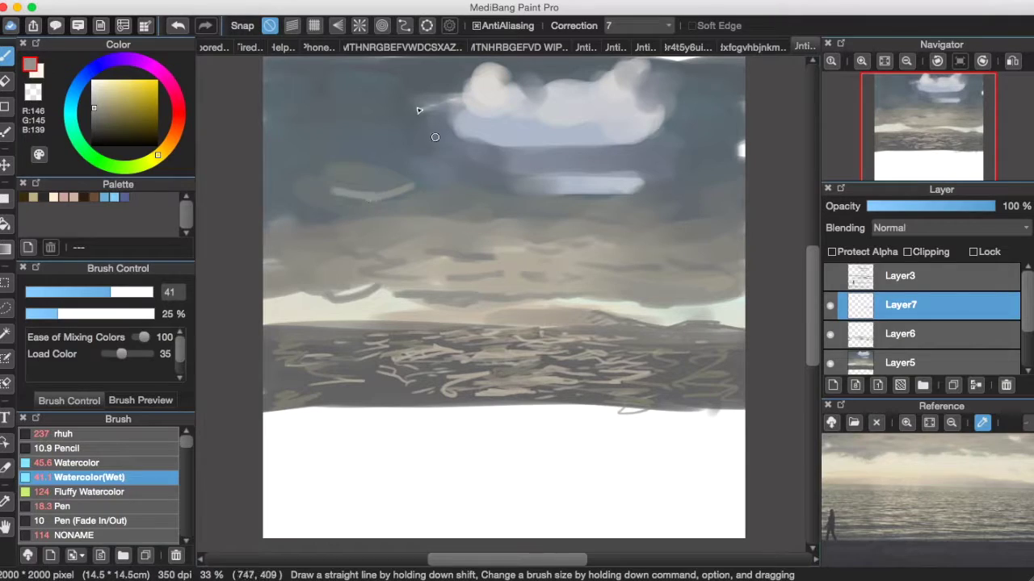
# Step: Paint darker streaks through the middle and left clouds in sampled sky greys, including RGB 116, 118, 120
pyautogui.keyDown('alt'); pyautogui.click(471, 171); pyautogui.keyUp('alt')
pyautogui.keyDown('alt'); pyautogui.click(471, 173); pyautogui.keyUp('alt')
pyautogui.moveTo(443, 258)
pyautogui.mouseDown()
pyautogui.moveTo(510, 248)
pyautogui.moveTo(437, 227)
pyautogui.mouseUp()
pyautogui.moveTo(539, 219); pyautogui.dragTo(634, 222)
pyautogui.moveTo(412, 212); pyautogui.dragTo(343, 221)
pyautogui.moveTo(311, 265); pyautogui.dragTo(260, 270)
pyautogui.keyDown('alt'); pyautogui.click(364, 253); pyautogui.keyUp('alt')
pyautogui.keyDown('alt'); pyautogui.click(284, 260); pyautogui.keyUp('alt')
pyautogui.moveTo(404, 239)
pyautogui.mouseDown()
pyautogui.moveTo(338, 260)
pyautogui.moveTo(404, 244)
pyautogui.mouseUp()
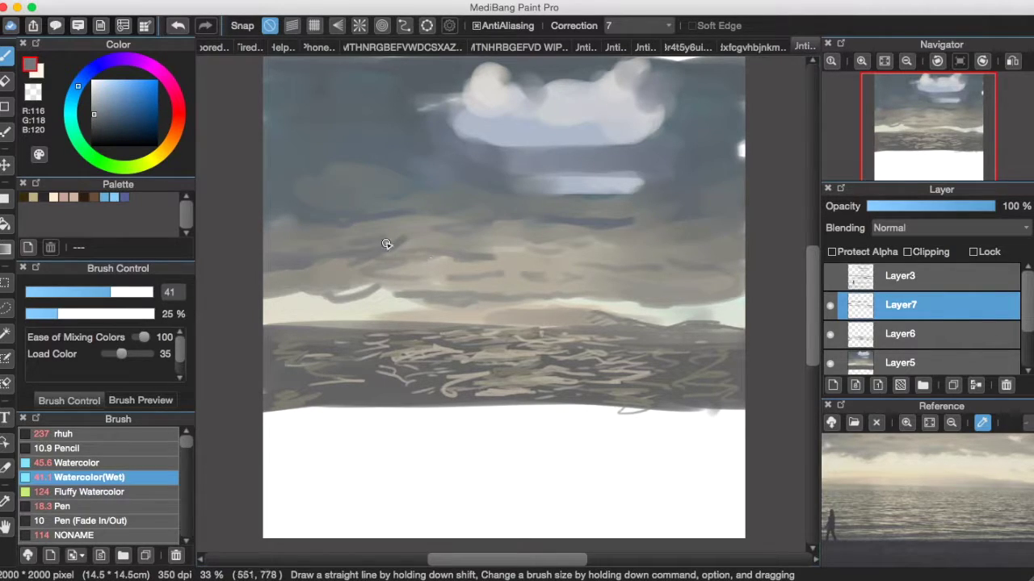
# Step: Define the right, centre and lower-left cloud folds with strokes in greys sampled from the surrounding sky
pyautogui.moveTo(626, 279); pyautogui.dragTo(709, 270)
pyautogui.keyDown('alt'); pyautogui.click(700, 158); pyautogui.keyUp('alt')
pyautogui.moveTo(738, 224); pyautogui.dragTo(675, 225)
pyautogui.keyDown('alt'); pyautogui.click(696, 259); pyautogui.keyUp('alt')
pyautogui.moveTo(559, 224); pyautogui.dragTo(620, 213)
pyautogui.moveTo(388, 284); pyautogui.dragTo(274, 289)
pyautogui.keyDown('alt'); pyautogui.click(491, 267); pyautogui.keyUp('alt')
pyautogui.moveTo(552, 269)
pyautogui.mouseDown()
pyautogui.moveTo(622, 273)
pyautogui.moveTo(525, 269)
pyautogui.mouseUp()
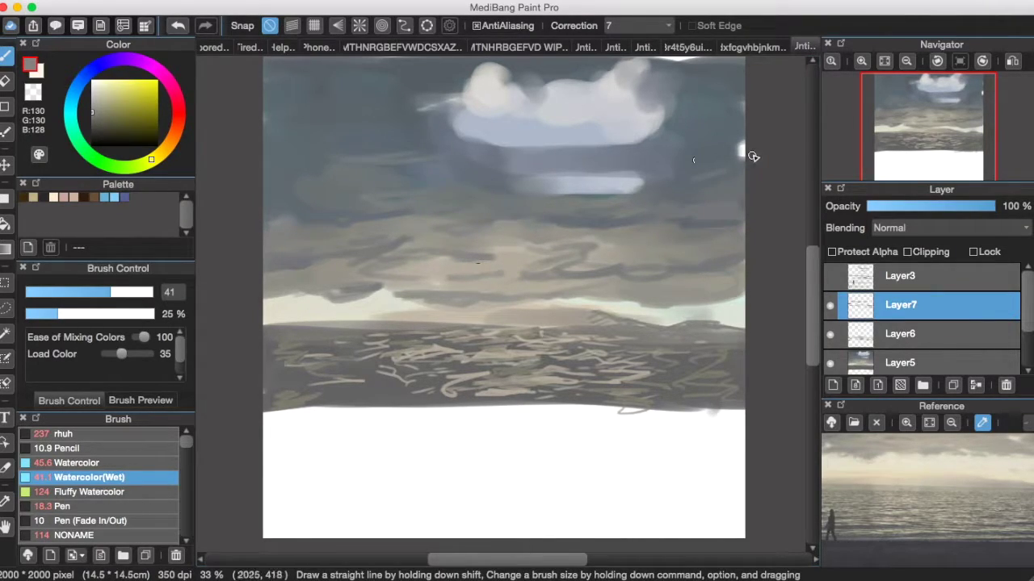
# Step: Sample a light tone from the lower clouds and merge the cloud-detail and wave layers into the painting layer
pyautogui.keyDown('alt'); pyautogui.click(520, 242); pyautogui.keyUp('alt')
pyautogui.click(974, 386)
pyautogui.click(974, 386)
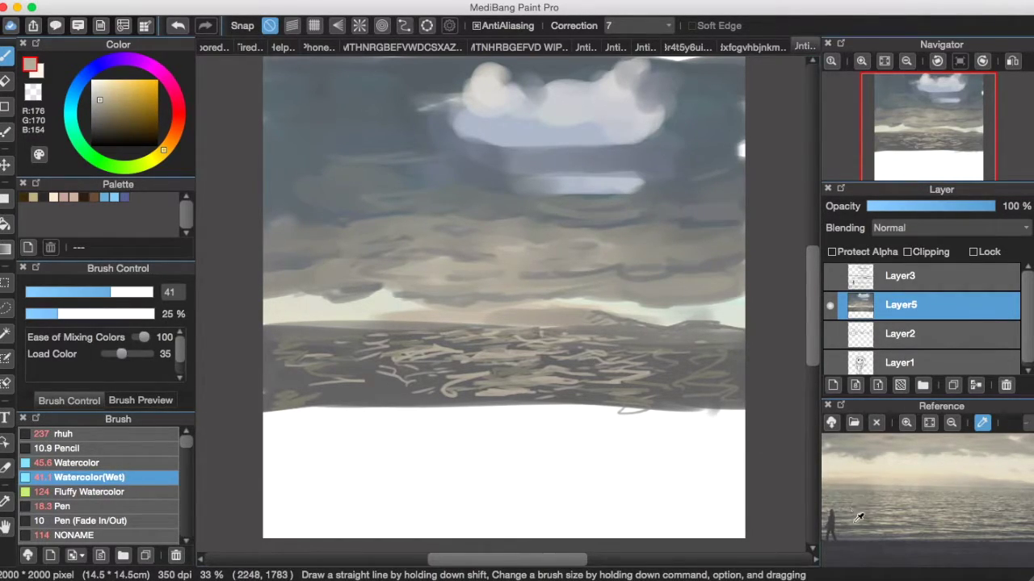
# Step: Blend a sampled sea tone over the waves and paint dark ripples across the sea on a new layer with a size 21 brush
pyautogui.keyDown('alt'); pyautogui.click(370, 358); pyautogui.keyUp('alt')
pyautogui.moveTo(366, 369)
pyautogui.mouseDown()
pyautogui.moveTo(450, 393)
pyautogui.moveTo(524, 387)
pyautogui.moveTo(447, 398)
pyautogui.moveTo(556, 397)
pyautogui.moveTo(588, 378)
pyautogui.mouseUp()
pyautogui.click(832, 385)
pyautogui.click(80, 292)
pyautogui.moveTo(403, 353); pyautogui.dragTo(457, 355)
pyautogui.moveTo(468, 342)
pyautogui.mouseDown()
pyautogui.moveTo(528, 336)
pyautogui.moveTo(489, 362)
pyautogui.mouseUp()
pyautogui.moveTo(586, 366)
pyautogui.mouseDown()
pyautogui.moveTo(676, 343)
pyautogui.moveTo(738, 345)
pyautogui.mouseUp()
pyautogui.moveTo(730, 362)
pyautogui.mouseDown()
pyautogui.moveTo(688, 364)
pyautogui.moveTo(664, 387)
pyautogui.mouseUp()
pyautogui.moveTo(292, 357)
pyautogui.mouseDown()
pyautogui.moveTo(268, 354)
pyautogui.moveTo(367, 322)
pyautogui.mouseUp()
pyautogui.moveTo(321, 334); pyautogui.dragTo(388, 335)
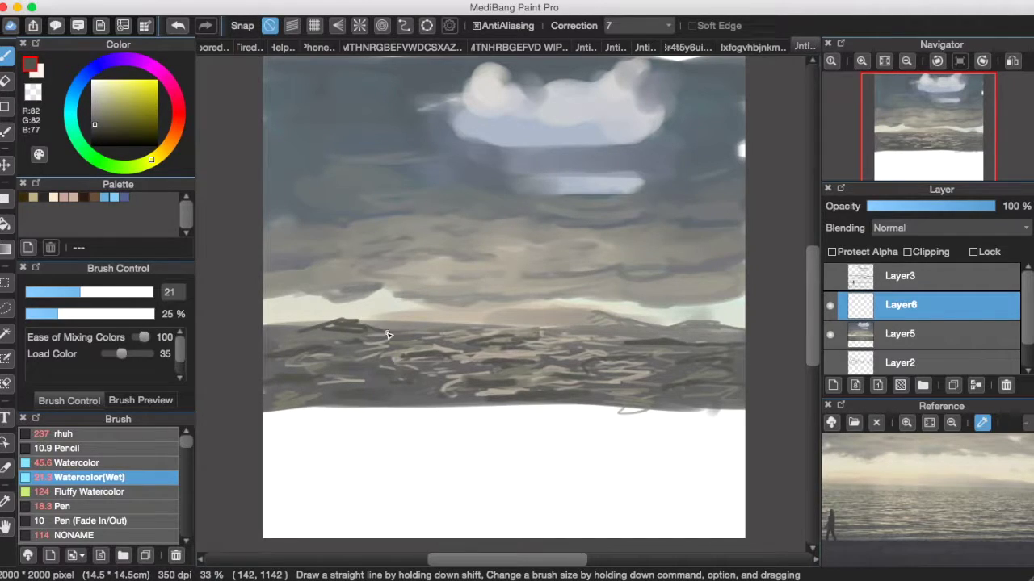
pyautogui.press('super+z')
pyautogui.press('super+z')
# Step: Add dark ripples mid-sea, merge their layer into the painting, and pick RGB 199, 187, 169 on a new layer above
pyautogui.moveTo(569, 370); pyautogui.dragTo(533, 368)
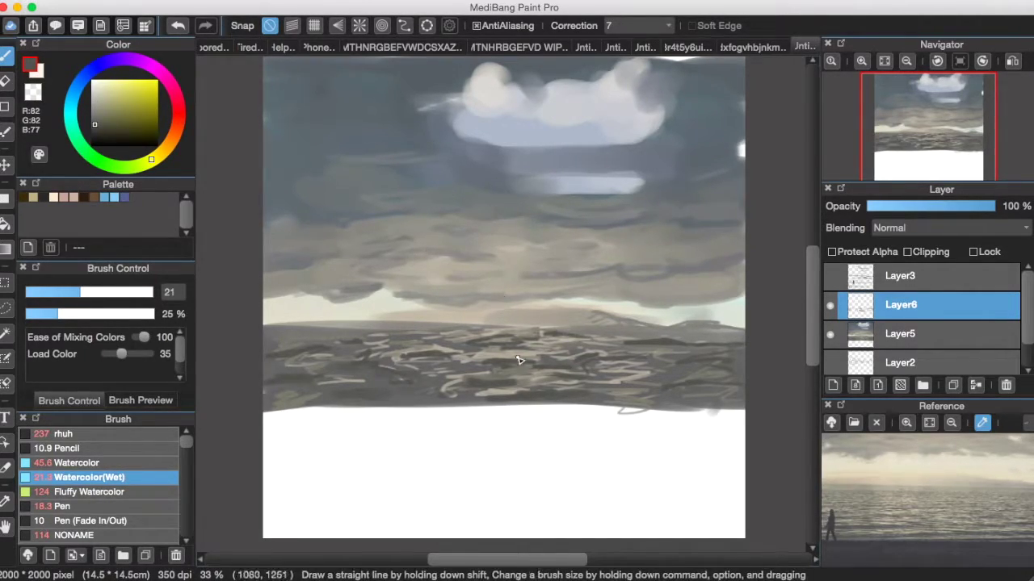
pyautogui.click(168, 145)
pyautogui.click(101, 93)
pyautogui.click(833, 385)
pyautogui.click(909, 335)
pyautogui.click(975, 385)
pyautogui.click(929, 306)
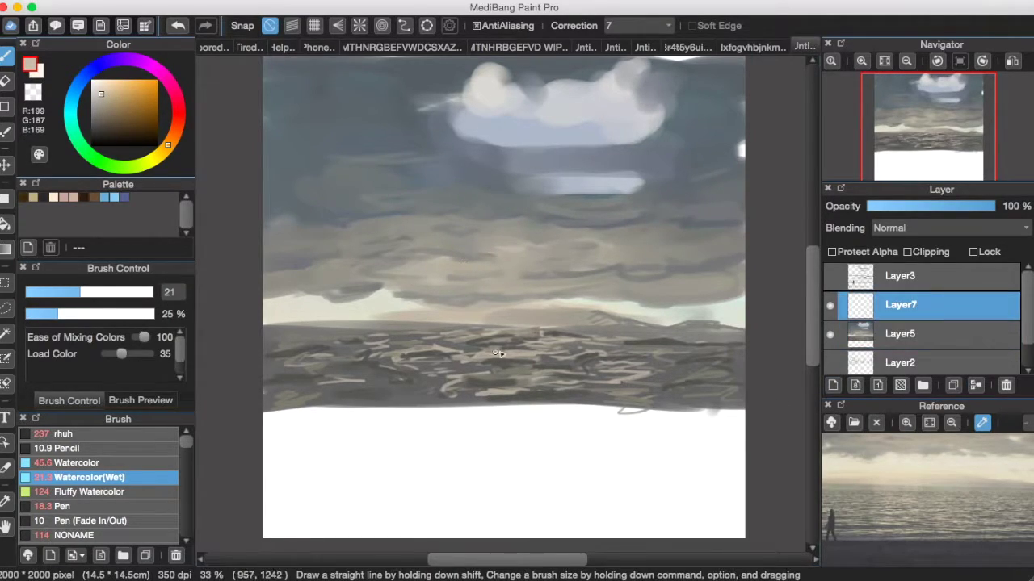
# Step: Paint beige glints on the central waves and dab brighter sparkles near the horizon in RGB 233, 222, 202
pyautogui.press('super+z')
pyautogui.moveTo(441, 349)
pyautogui.mouseDown()
pyautogui.moveTo(414, 351)
pyautogui.moveTo(444, 351)
pyautogui.mouseUp()
pyautogui.moveTo(501, 379); pyautogui.dragTo(475, 384)
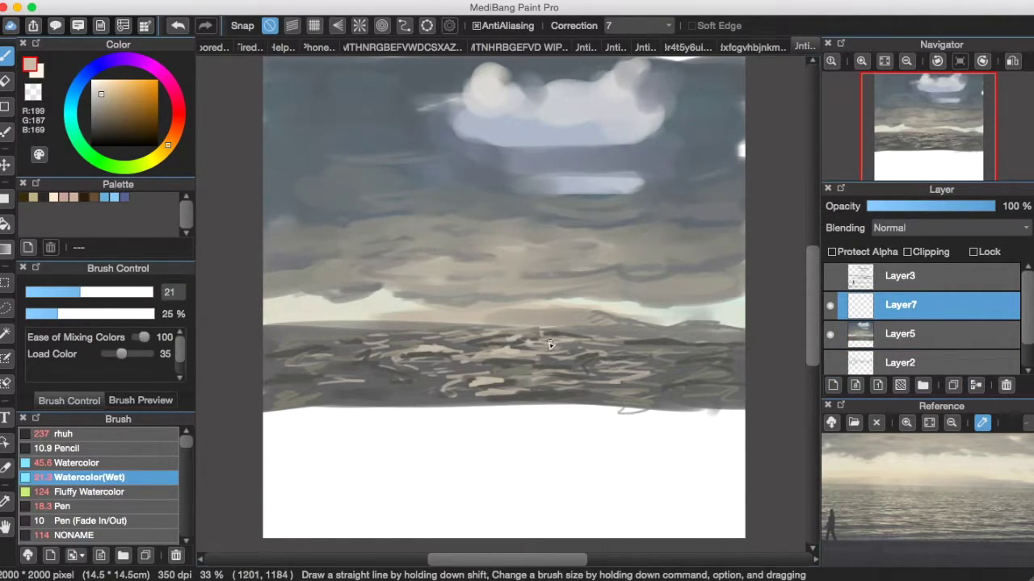
pyautogui.click(100, 86)
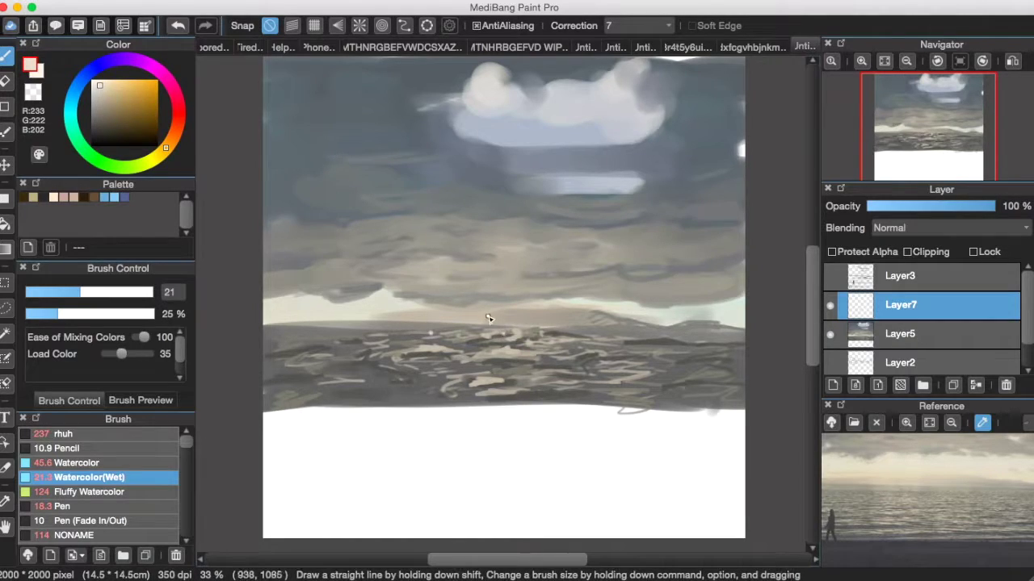
pyautogui.moveTo(535, 340); pyautogui.dragTo(514, 347)
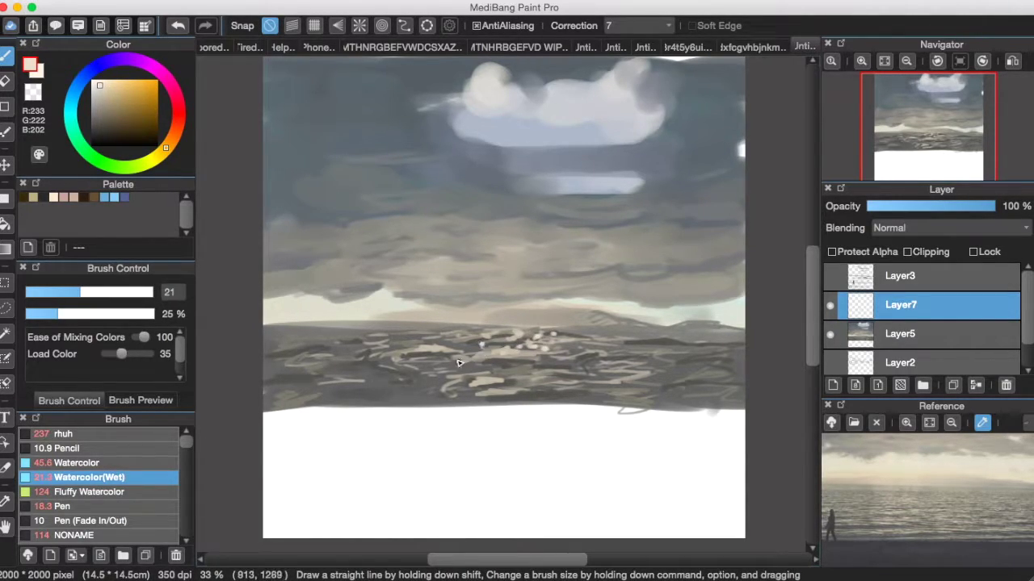
# Step: Paint softer ripples in sampled RGB 141, 135, 123, merge the glints layer into the painting and add a new layer
pyautogui.keyDown('alt'); pyautogui.click(523, 380); pyautogui.keyUp('alt')
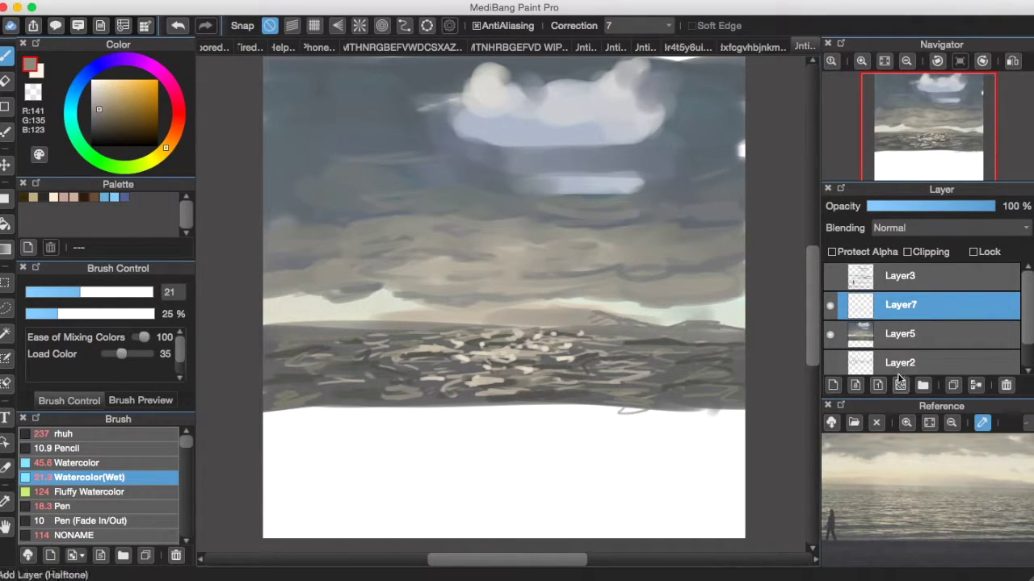
pyautogui.click(975, 385)
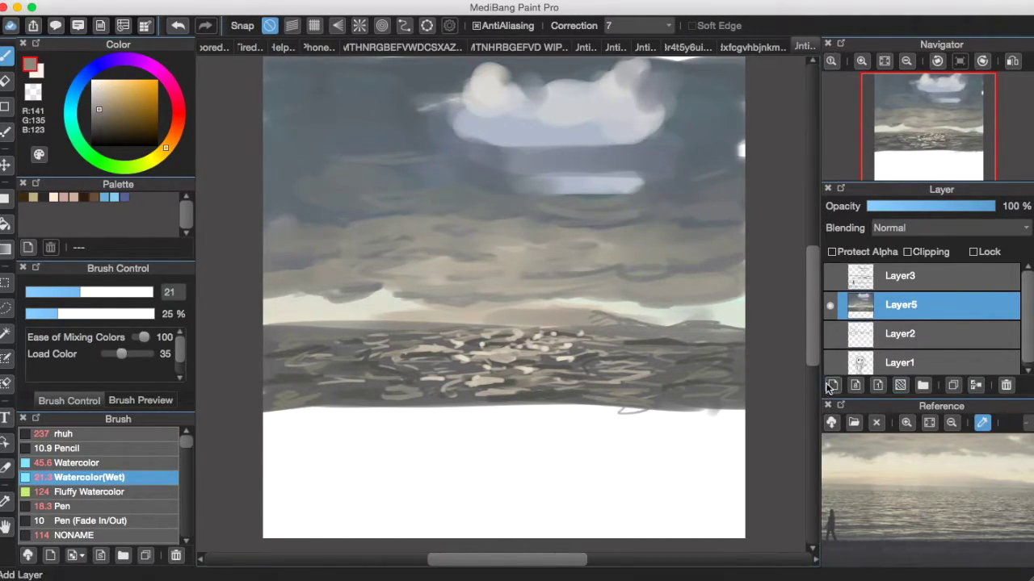
pyautogui.click(832, 386)
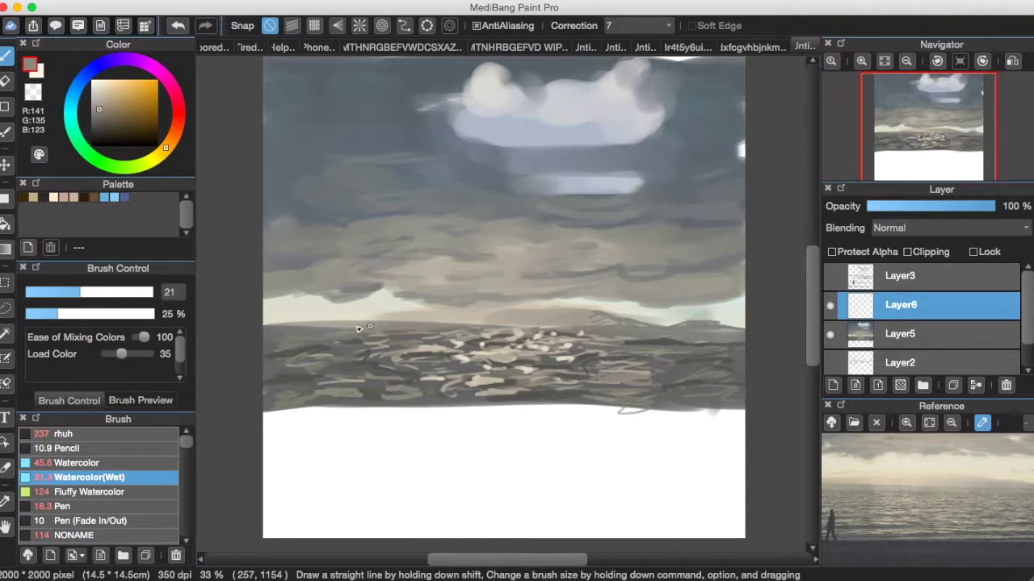
# Step: Sample a sea tone and adjust its hue, saturation and brightness to a grey-beige of RGB 157, 153, 138
pyautogui.click(100, 89)
pyautogui.moveTo(286, 345); pyautogui.dragTo(323, 340)
pyautogui.press('super+z')
pyautogui.keyDown('alt'); pyautogui.click(339, 370); pyautogui.keyUp('alt')
pyautogui.click(100, 104)
pyautogui.click(39, 154)
pyautogui.click(163, 307)
pyautogui.click(98, 272)
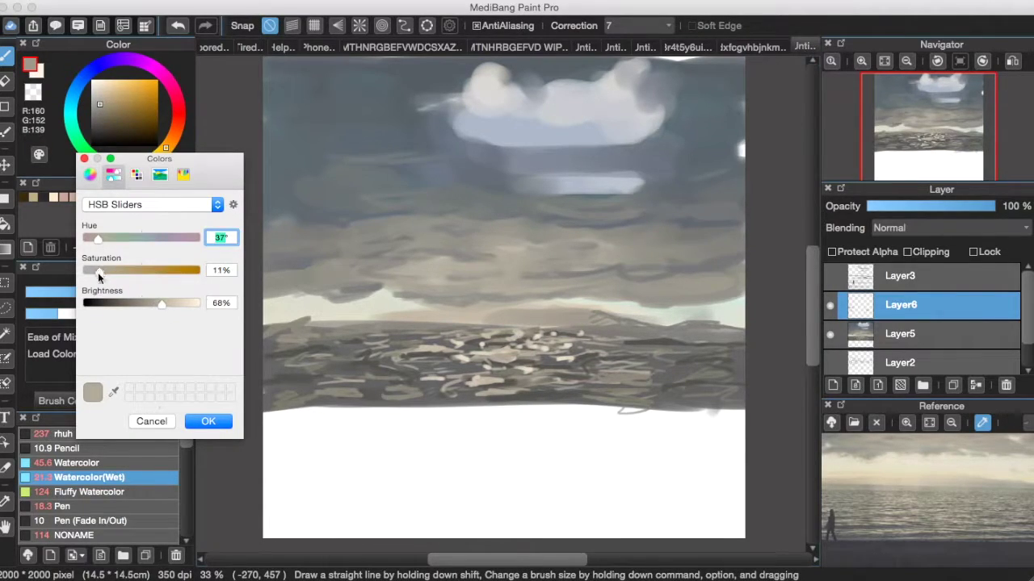
pyautogui.click(208, 421)
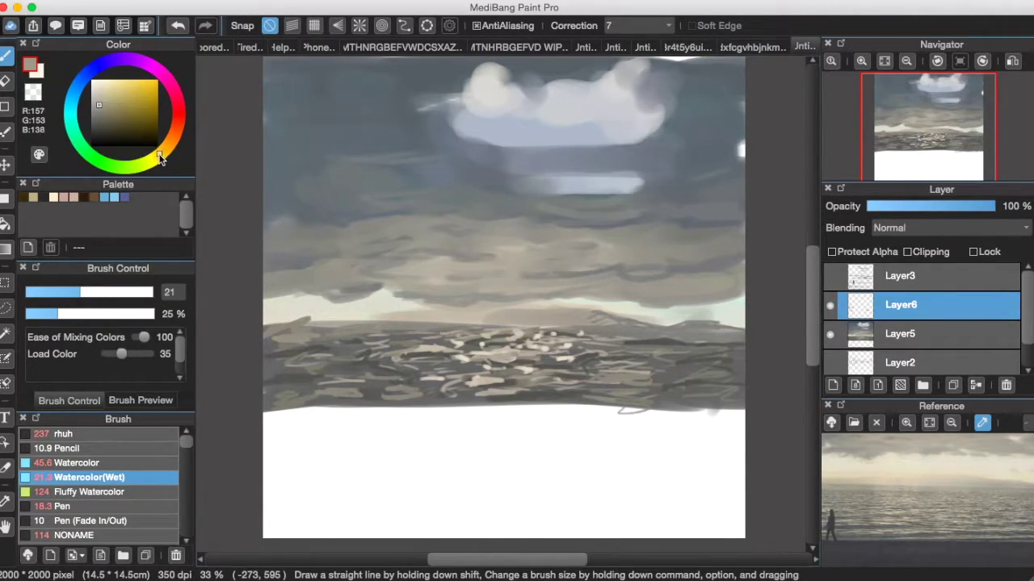
# Step: Paint light beige ripples across both sides and the front of the sea, brightening some in RGB 188, 179, 149
pyautogui.moveTo(320, 336); pyautogui.dragTo(352, 330)
pyautogui.moveTo(376, 348); pyautogui.dragTo(404, 345)
pyautogui.moveTo(336, 353); pyautogui.dragTo(369, 356)
pyautogui.moveTo(351, 365)
pyautogui.mouseDown()
pyautogui.moveTo(325, 370)
pyautogui.moveTo(328, 347)
pyautogui.mouseUp()
pyautogui.moveTo(633, 345); pyautogui.dragTo(643, 356)
pyautogui.moveTo(680, 359)
pyautogui.mouseDown()
pyautogui.moveTo(717, 369)
pyautogui.moveTo(680, 369)
pyautogui.mouseUp()
pyautogui.moveTo(664, 347); pyautogui.dragTo(715, 348)
pyautogui.moveTo(602, 351)
pyautogui.mouseDown()
pyautogui.moveTo(624, 357)
pyautogui.moveTo(614, 370)
pyautogui.mouseUp()
pyautogui.moveTo(595, 387); pyautogui.dragTo(626, 395)
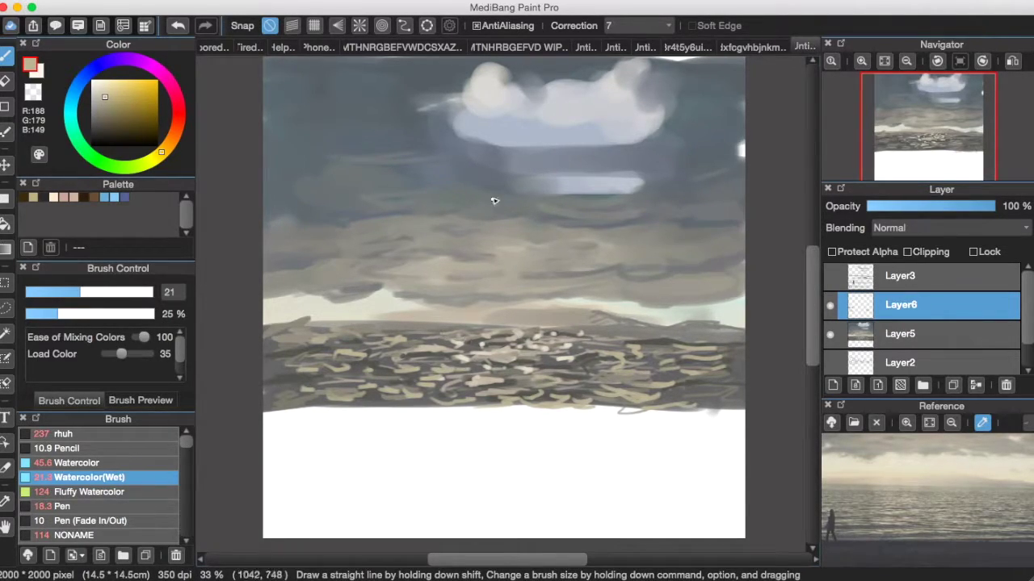
# Step: Paint dark grey ripples between the light ones in sampled RGB 98, 98, 99 and merge the ripple layer into the painting
pyautogui.keyDown('alt'); pyautogui.click(699, 382); pyautogui.keyUp('alt')
pyautogui.moveTo(351, 394)
pyautogui.mouseDown()
pyautogui.moveTo(487, 410)
pyautogui.moveTo(592, 407)
pyautogui.mouseUp()
pyautogui.moveTo(452, 385); pyautogui.dragTo(503, 382)
pyautogui.moveTo(280, 344); pyautogui.dragTo(361, 369)
pyautogui.moveTo(625, 401); pyautogui.dragTo(682, 396)
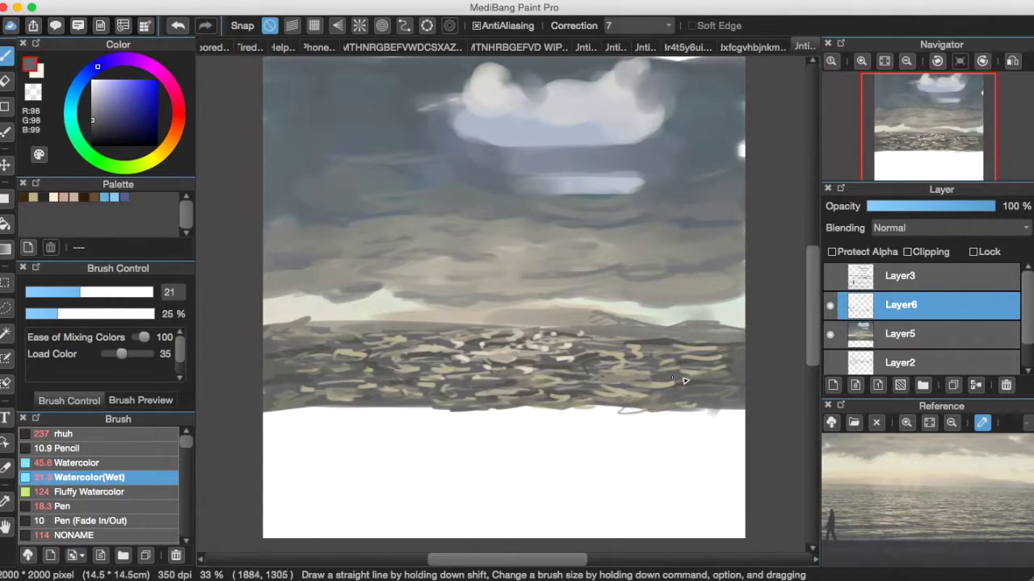
pyautogui.click(975, 385)
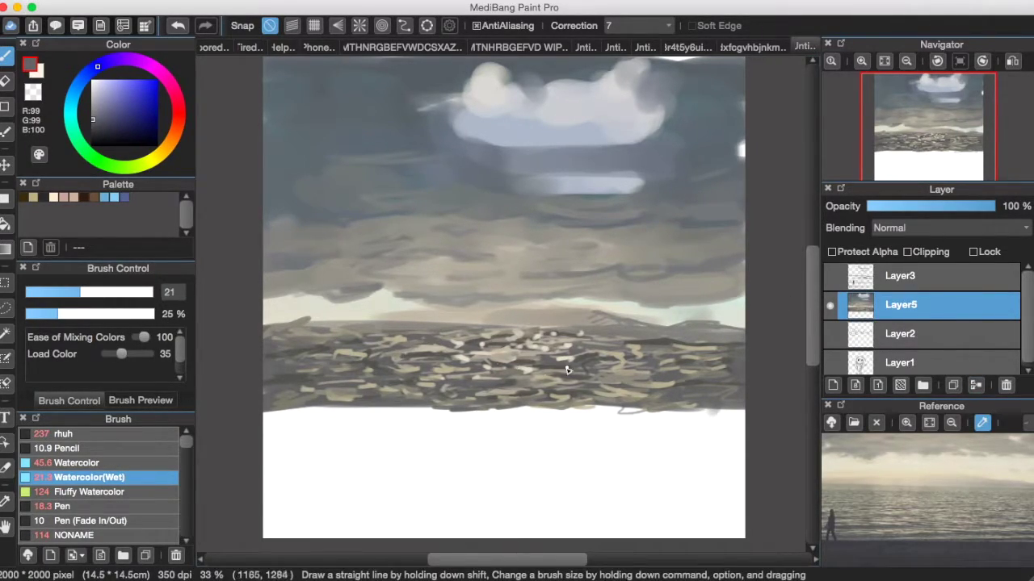
# Step: Show the sketch layer, add a new layer beneath it, and sample the dark RGB 65, 64, 72 from the reference photo
pyautogui.keyDown('alt'); pyautogui.click(441, 363); pyautogui.keyUp('alt')
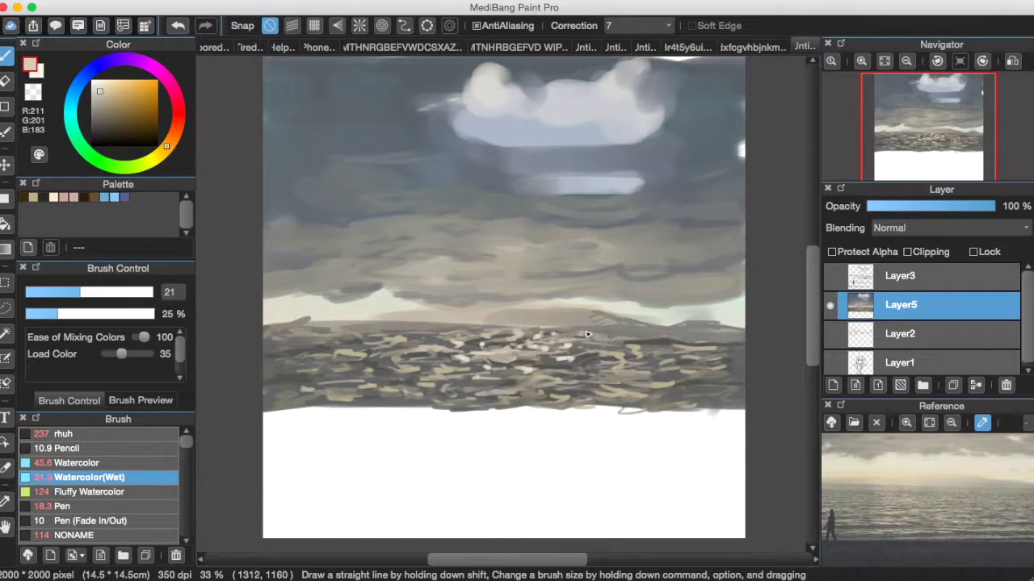
pyautogui.click(829, 276)
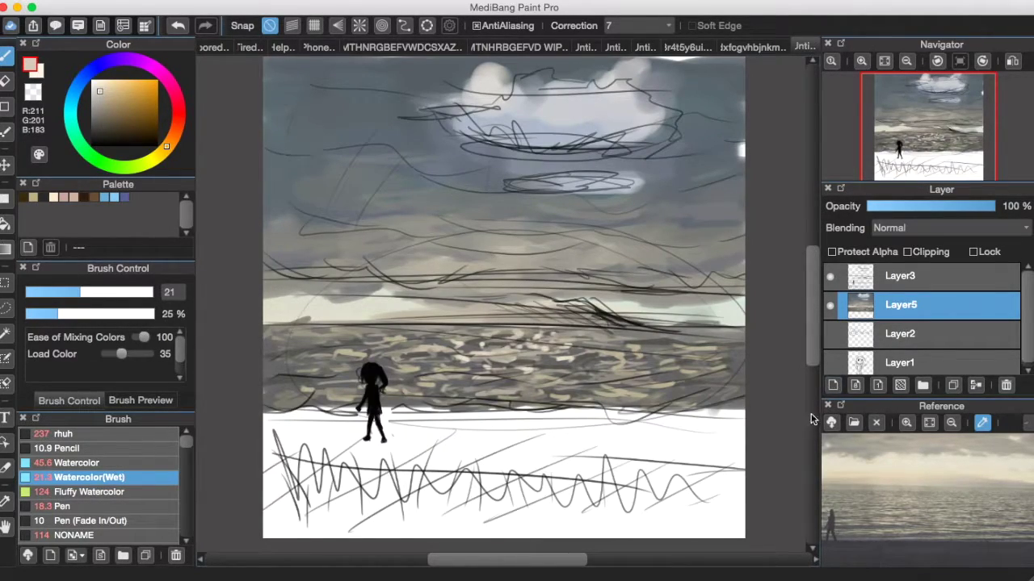
pyautogui.click(833, 385)
pyautogui.click(982, 422)
pyautogui.moveTo(926, 504); pyautogui.dragTo(950, 444)
pyautogui.click(982, 422)
pyautogui.click(853, 467)
# Step: Lower the sketch layer's opacity and make the new layer beneath it active
pyautogui.click(918, 282)
pyautogui.moveTo(953, 208); pyautogui.dragTo(925, 208)
pyautogui.click(892, 306)
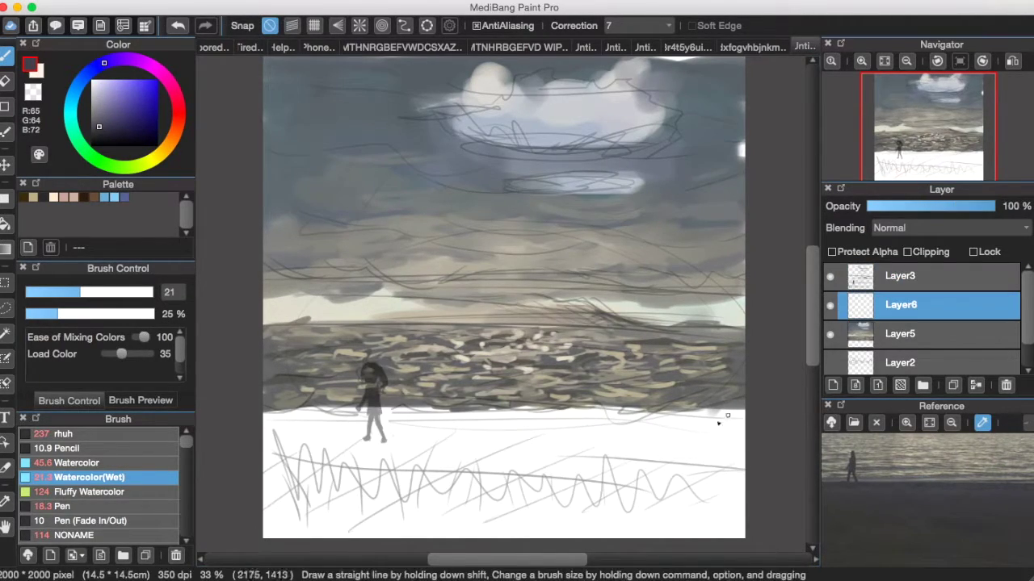
pyautogui.scroll(2, 411, 335)
pyautogui.moveTo(411, 334); pyautogui.dragTo(578, 195)
pyautogui.press('[')
pyautogui.press('[')
pyautogui.press('[')
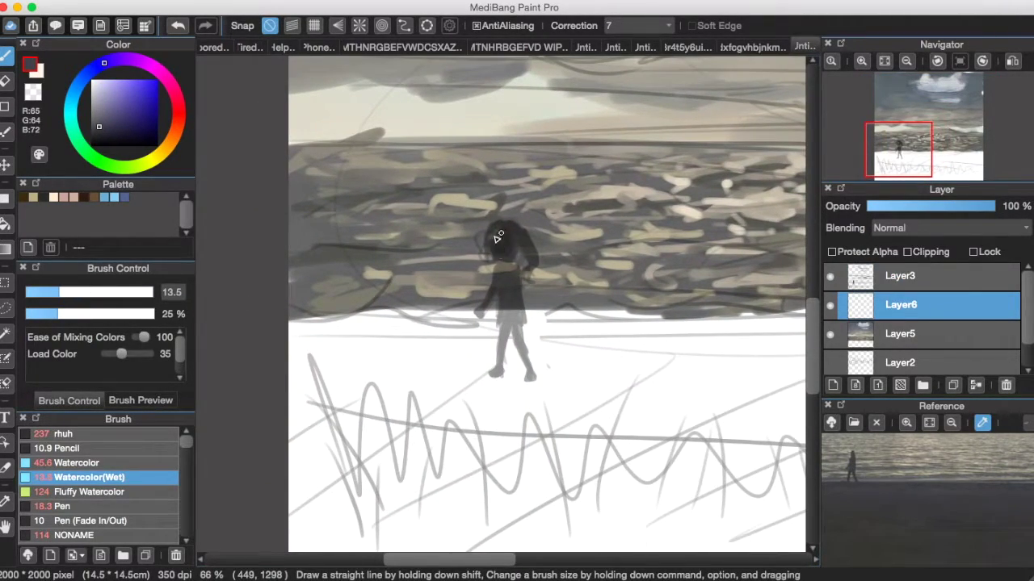
pyautogui.press('super+z')
pyautogui.moveTo(509, 240); pyautogui.dragTo(507, 254)
pyautogui.press('super+z')
# Step: Set the brush size to 7.8 and paint the girl's head with a lock of hair trailing behind it
pyautogui.click(36, 291)
pyautogui.scroll(4, 471, 252)
pyautogui.click(44, 291)
pyautogui.moveTo(611, 244)
pyautogui.mouseDown()
pyautogui.moveTo(618, 234)
pyautogui.moveTo(605, 238)
pyautogui.moveTo(595, 199)
pyautogui.moveTo(582, 244)
pyautogui.mouseUp()
pyautogui.scroll(-2, 572, 227)
pyautogui.moveTo(598, 207)
pyautogui.mouseDown()
pyautogui.moveTo(664, 311)
pyautogui.moveTo(653, 305)
pyautogui.mouseUp()
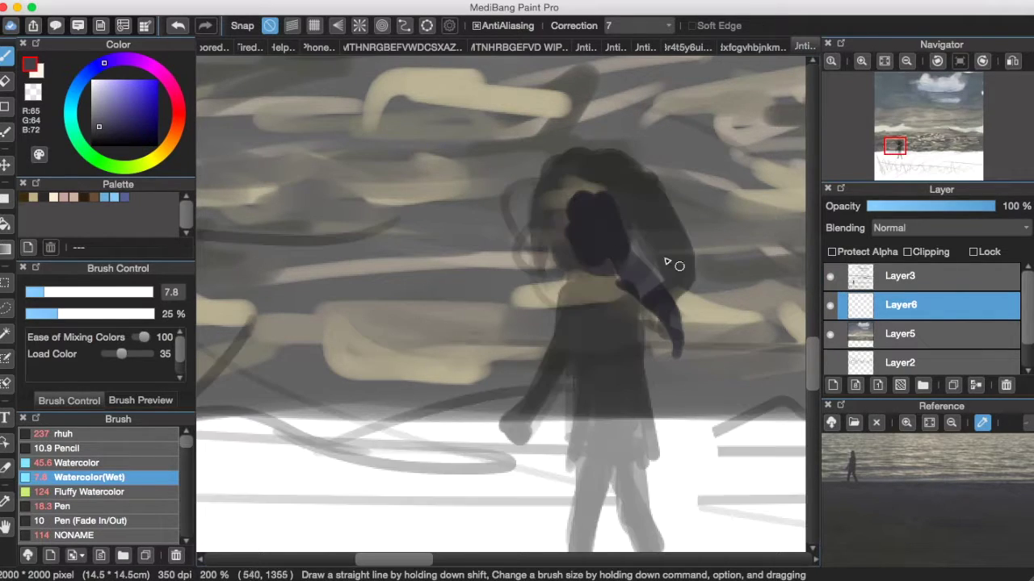
# Step: Paint the girl's neck and shoulders and outline the sides and hem of her dress over the sketch
pyautogui.moveTo(584, 281); pyautogui.dragTo(618, 284)
pyautogui.moveTo(580, 319); pyautogui.dragTo(585, 389)
pyautogui.moveTo(619, 324)
pyautogui.mouseDown()
pyautogui.moveTo(620, 377)
pyautogui.moveTo(634, 398)
pyautogui.mouseUp()
pyautogui.moveTo(582, 375); pyautogui.dragTo(573, 451)
pyautogui.moveTo(633, 394)
pyautogui.mouseDown()
pyautogui.moveTo(646, 452)
pyautogui.moveTo(576, 464)
pyautogui.moveTo(566, 418)
pyautogui.mouseUp()
pyautogui.scroll(-2, 598, 165)
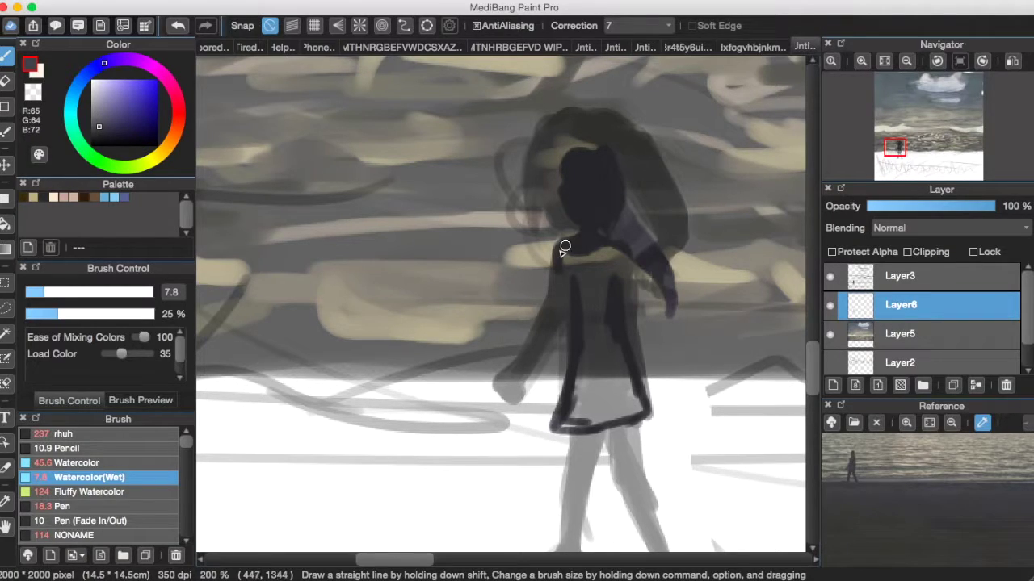
# Step: Paint thin legs, feet and both arms for the girl, and hide the sketch layer
pyautogui.scroll(-2, 565, 247)
pyautogui.moveTo(562, 324); pyautogui.dragTo(531, 538)
pyautogui.moveTo(588, 340)
pyautogui.mouseDown()
pyautogui.moveTo(595, 445)
pyautogui.moveTo(621, 506)
pyautogui.mouseUp()
pyautogui.moveTo(621, 506)
pyautogui.mouseDown()
pyautogui.moveTo(612, 471)
pyautogui.moveTo(588, 460)
pyautogui.moveTo(574, 493)
pyautogui.mouseUp()
pyautogui.moveTo(496, 474)
pyautogui.mouseDown()
pyautogui.moveTo(474, 485)
pyautogui.moveTo(493, 486)
pyautogui.mouseUp()
pyautogui.moveTo(494, 194); pyautogui.dragTo(428, 280)
pyautogui.moveTo(561, 150); pyautogui.dragTo(570, 243)
pyautogui.moveTo(566, 154)
pyautogui.mouseDown()
pyautogui.moveTo(560, 224)
pyautogui.moveTo(620, 303)
pyautogui.moveTo(578, 239)
pyautogui.mouseUp()
pyautogui.click(829, 276)
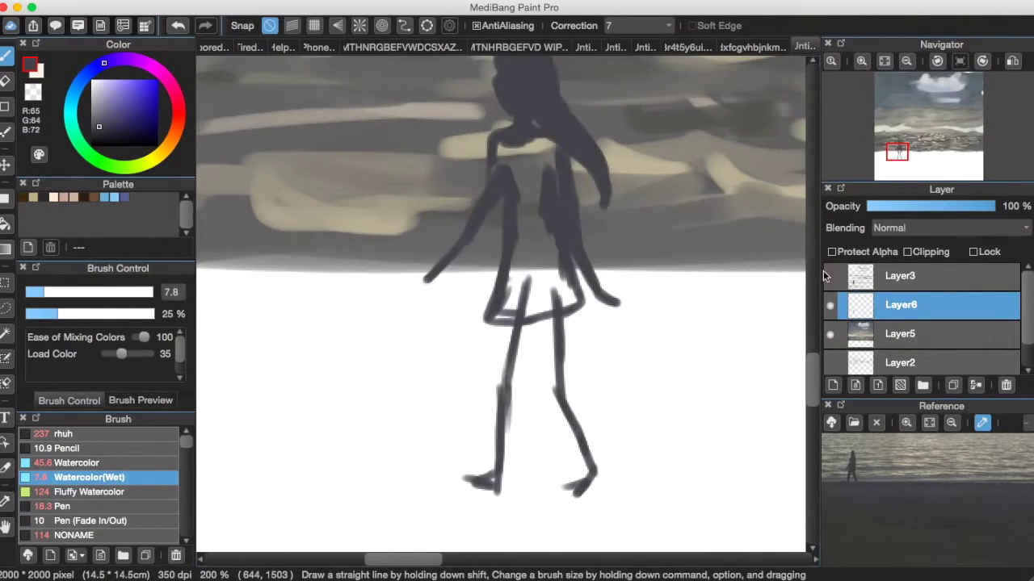
# Step: Thicken the girl's arms and fill her body and dress as a solid silhouette with a wide, flared skirt
pyautogui.moveTo(498, 142); pyautogui.dragTo(457, 242)
pyautogui.moveTo(492, 201)
pyautogui.mouseDown()
pyautogui.moveTo(427, 276)
pyautogui.moveTo(416, 269)
pyautogui.mouseUp()
pyautogui.moveTo(585, 128); pyautogui.dragTo(572, 184)
pyautogui.moveTo(537, 190)
pyautogui.mouseDown()
pyautogui.moveTo(550, 147)
pyautogui.moveTo(544, 231)
pyautogui.moveTo(509, 205)
pyautogui.moveTo(468, 356)
pyautogui.mouseUp()
pyautogui.moveTo(468, 350); pyautogui.dragTo(630, 345)
pyautogui.moveTo(580, 283); pyautogui.dragTo(633, 349)
pyautogui.moveTo(556, 227); pyautogui.dragTo(637, 353)
pyautogui.moveTo(582, 350); pyautogui.dragTo(636, 348)
pyautogui.moveTo(578, 264)
pyautogui.mouseDown()
pyautogui.moveTo(630, 300)
pyautogui.moveTo(600, 296)
pyautogui.mouseUp()
pyautogui.moveTo(547, 243)
pyautogui.mouseDown()
pyautogui.moveTo(482, 350)
pyautogui.moveTo(489, 358)
pyautogui.moveTo(506, 336)
pyautogui.moveTo(525, 354)
pyautogui.moveTo(618, 340)
pyautogui.moveTo(557, 343)
pyautogui.moveTo(606, 342)
pyautogui.moveTo(551, 294)
pyautogui.mouseUp()
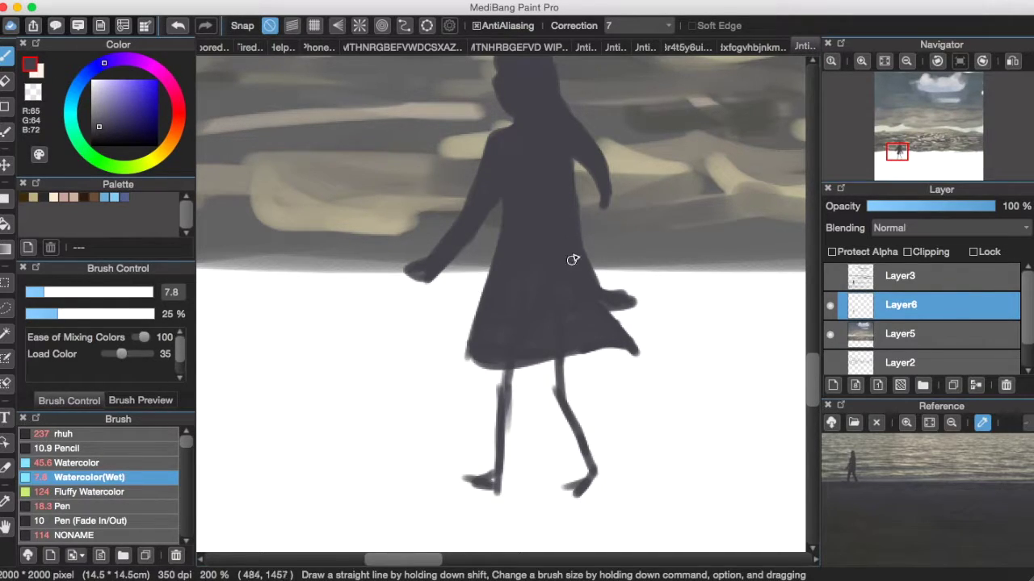
# Step: Try to thicken the girl's front leg below the hem, and undo the leg strokes
pyautogui.moveTo(504, 356)
pyautogui.mouseDown()
pyautogui.moveTo(503, 419)
pyautogui.moveTo(506, 391)
pyautogui.moveTo(519, 446)
pyautogui.moveTo(520, 376)
pyautogui.mouseUp()
pyautogui.press('super+z')
pyautogui.press('super+z')
pyautogui.press('super+z')
pyautogui.press('super+z')
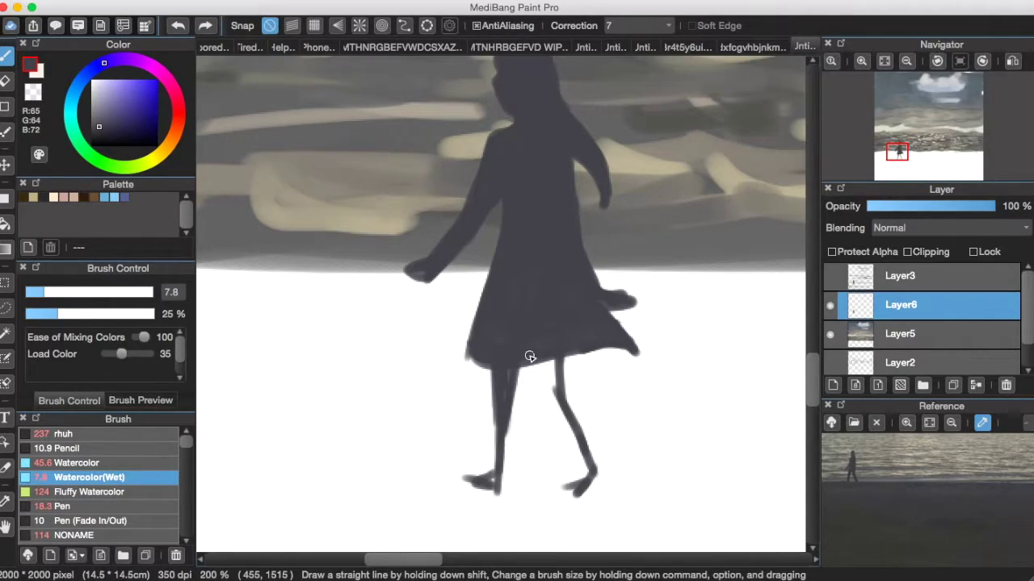
pyautogui.press('super+z')
pyautogui.press('super+z')
pyautogui.press('super+z')
pyautogui.press('super+z')
# Step: Repaint both of the girl's legs thicker below the skirt hem, cleaning up with the eraser
pyautogui.moveTo(508, 359)
pyautogui.mouseDown()
pyautogui.moveTo(502, 417)
pyautogui.moveTo(510, 395)
pyautogui.moveTo(513, 462)
pyautogui.mouseUp()
pyautogui.moveTo(516, 381); pyautogui.dragTo(507, 484)
pyautogui.moveTo(559, 363)
pyautogui.mouseDown()
pyautogui.moveTo(586, 452)
pyautogui.moveTo(549, 368)
pyautogui.moveTo(581, 455)
pyautogui.moveTo(577, 491)
pyautogui.moveTo(602, 449)
pyautogui.mouseUp()
pyautogui.press('super+z')
pyautogui.moveTo(507, 482)
pyautogui.mouseDown()
pyautogui.moveTo(488, 484)
pyautogui.moveTo(508, 477)
pyautogui.moveTo(494, 471)
pyautogui.moveTo(596, 512)
pyautogui.mouseUp()
pyautogui.press('e')
pyautogui.press('b')
pyautogui.moveTo(574, 419)
pyautogui.mouseDown()
pyautogui.moveTo(582, 448)
pyautogui.moveTo(600, 461)
pyautogui.moveTo(593, 440)
pyautogui.moveTo(571, 472)
pyautogui.moveTo(577, 460)
pyautogui.moveTo(584, 477)
pyautogui.moveTo(569, 460)
pyautogui.moveTo(580, 483)
pyautogui.mouseUp()
pyautogui.press('super+z')
# Step: Check the legs against the sketch, trim them with the size 14 eraser, and paint the back leg's lower part
pyautogui.click(831, 277)
pyautogui.click(832, 277)
pyautogui.press('e')
pyautogui.press('b')
pyautogui.press('e')
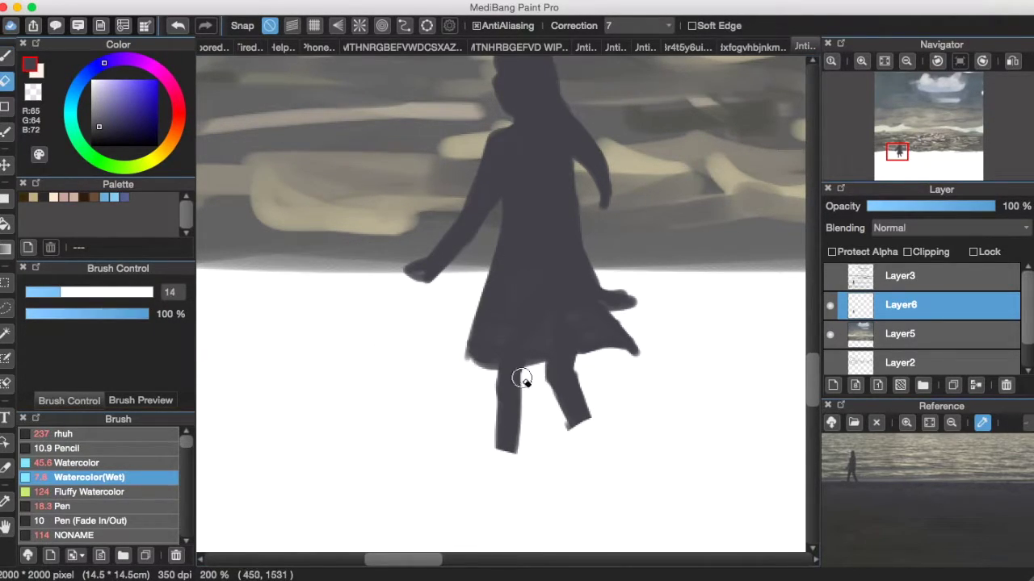
pyautogui.press('b')
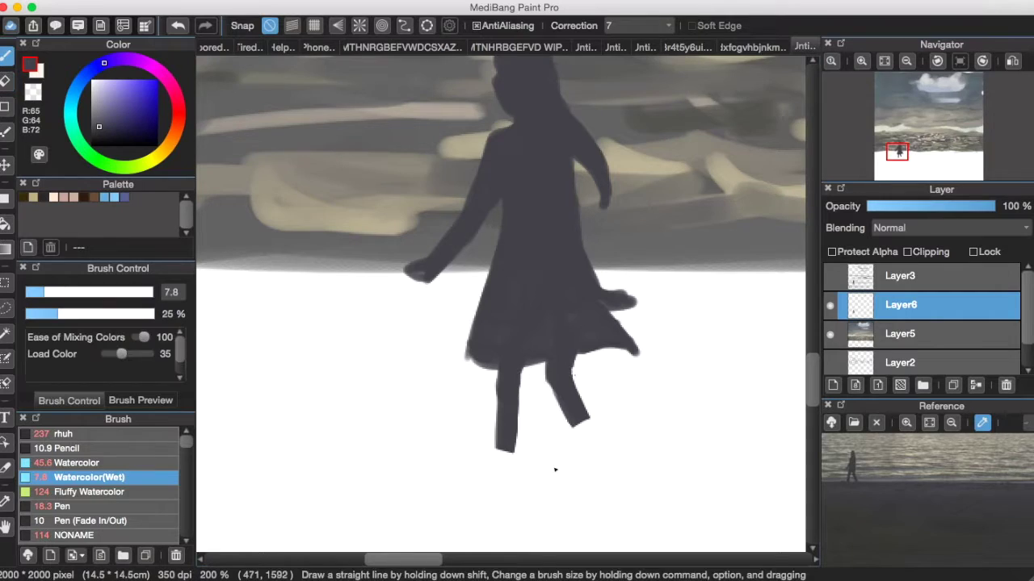
pyautogui.moveTo(577, 417); pyautogui.dragTo(598, 475)
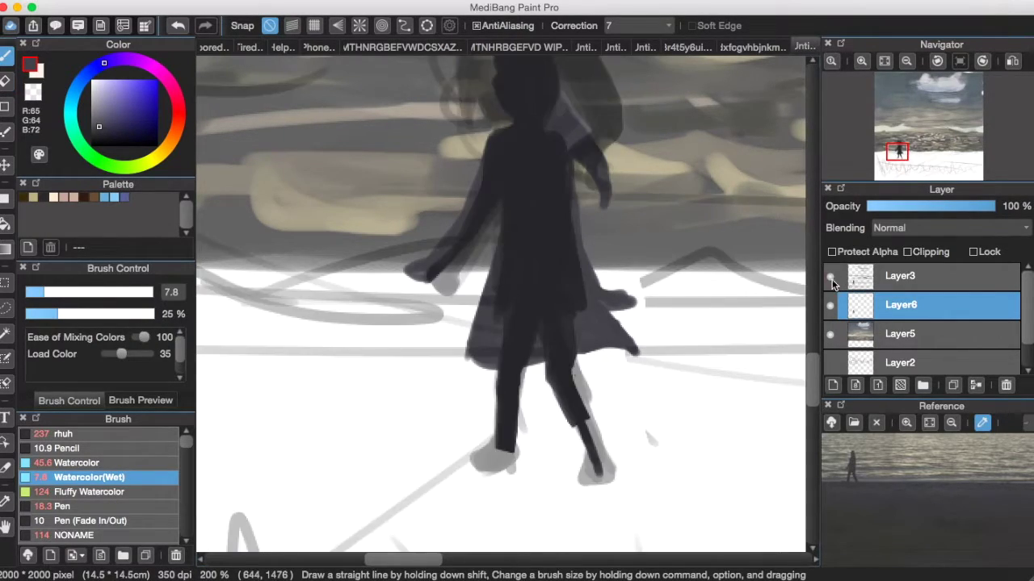
# Step: Paint fuller, wind-blown hair flowing from the girl's head down her back
pyautogui.moveTo(569, 157); pyautogui.dragTo(577, 236)
pyautogui.moveTo(563, 138); pyautogui.dragTo(594, 217)
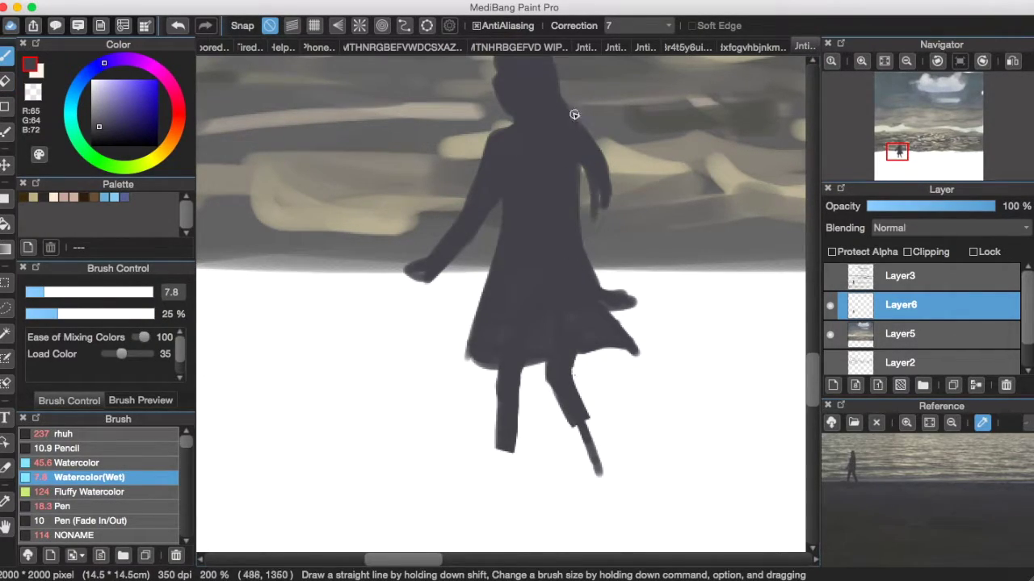
pyautogui.moveTo(580, 119); pyautogui.dragTo(605, 190)
pyautogui.moveTo(563, 95)
pyautogui.mouseDown()
pyautogui.moveTo(622, 132)
pyautogui.moveTo(626, 172)
pyautogui.moveTo(577, 207)
pyautogui.mouseUp()
pyautogui.scroll(2, 576, 197)
pyautogui.moveTo(514, 99)
pyautogui.mouseDown()
pyautogui.moveTo(539, 136)
pyautogui.moveTo(571, 157)
pyautogui.mouseUp()
pyautogui.moveTo(560, 170); pyautogui.dragTo(606, 195)
pyautogui.moveTo(537, 122)
pyautogui.mouseDown()
pyautogui.moveTo(596, 164)
pyautogui.moveTo(611, 213)
pyautogui.mouseUp()
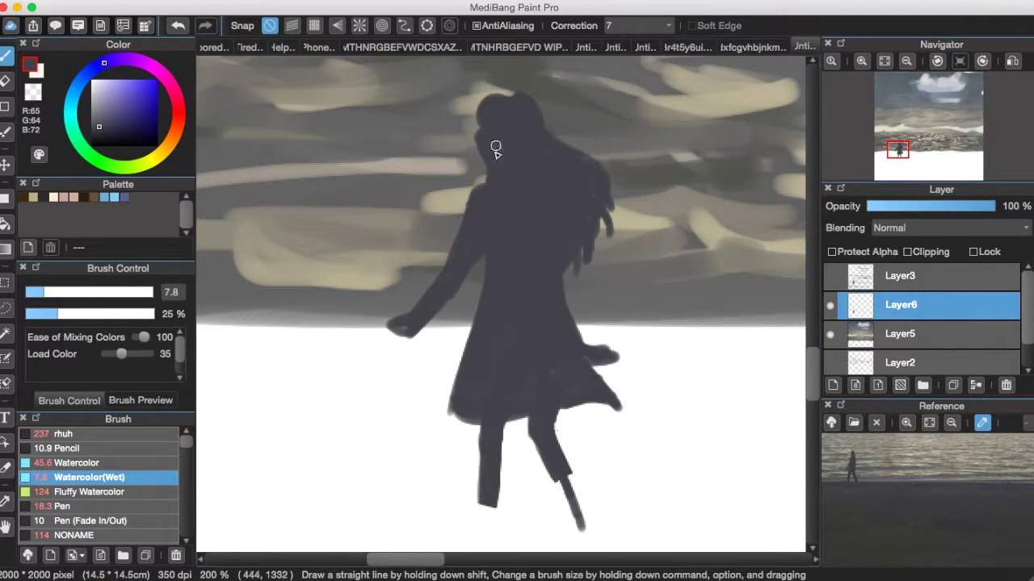
# Step: Paint loose hair strands in front of and behind the girl with a size 5.9 brush
pyautogui.moveTo(495, 148); pyautogui.dragTo(442, 213)
pyautogui.press('super+z')
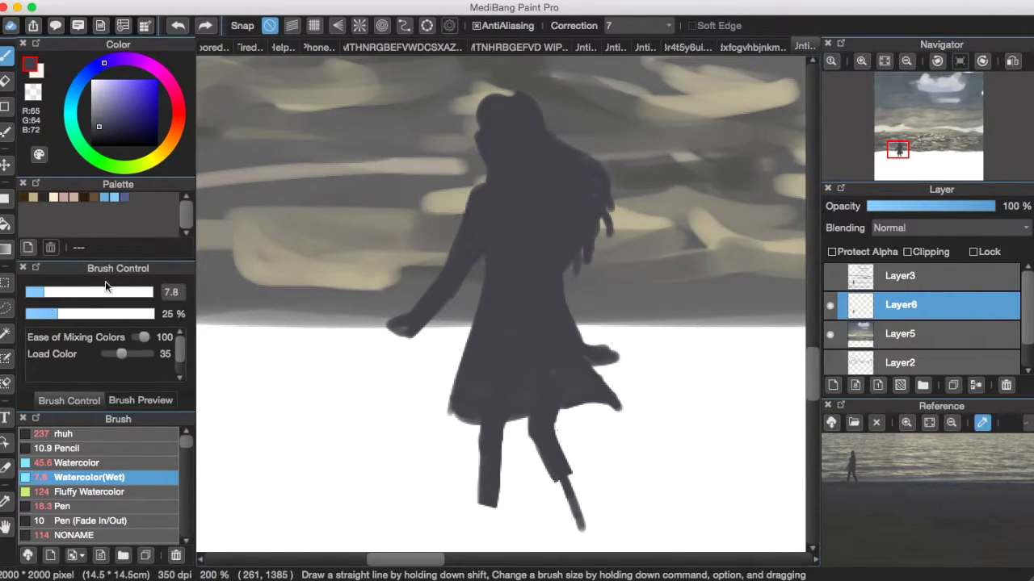
pyautogui.click(38, 292)
pyautogui.moveTo(486, 160); pyautogui.dragTo(443, 227)
pyautogui.moveTo(495, 169); pyautogui.dragTo(454, 225)
pyautogui.moveTo(596, 208); pyautogui.dragTo(600, 255)
pyautogui.moveTo(604, 213); pyautogui.dragTo(609, 257)
pyautogui.press('super+z')
pyautogui.moveTo(609, 208); pyautogui.dragTo(616, 241)
pyautogui.moveTo(612, 196); pyautogui.dragTo(632, 215)
pyautogui.moveTo(555, 137); pyautogui.dragTo(612, 191)
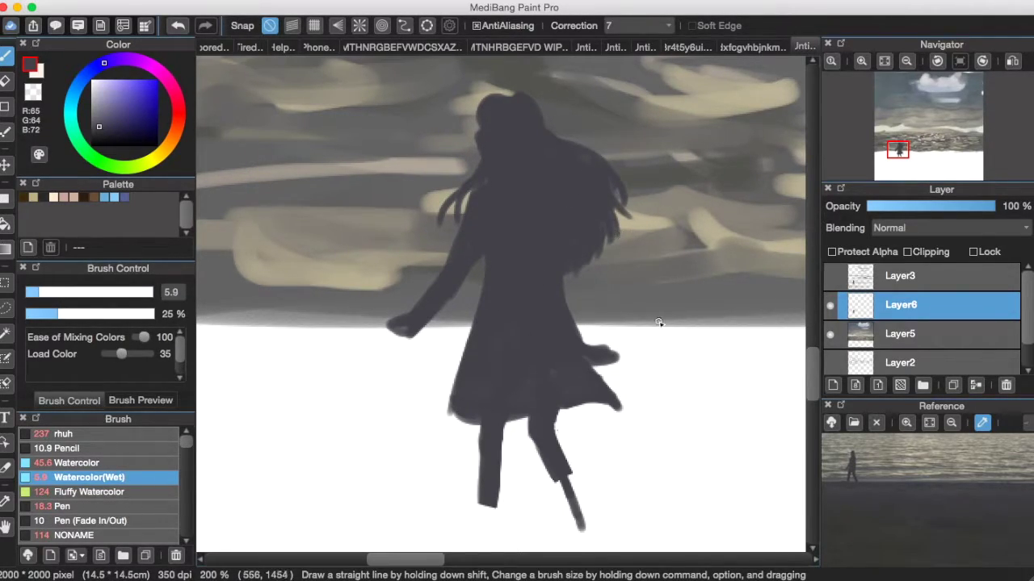
# Step: Flare out the skirt's hem corners and extend both lower legs down to the feet
pyautogui.scroll(-3, 549, 386)
pyautogui.moveTo(458, 324); pyautogui.dragTo(454, 320)
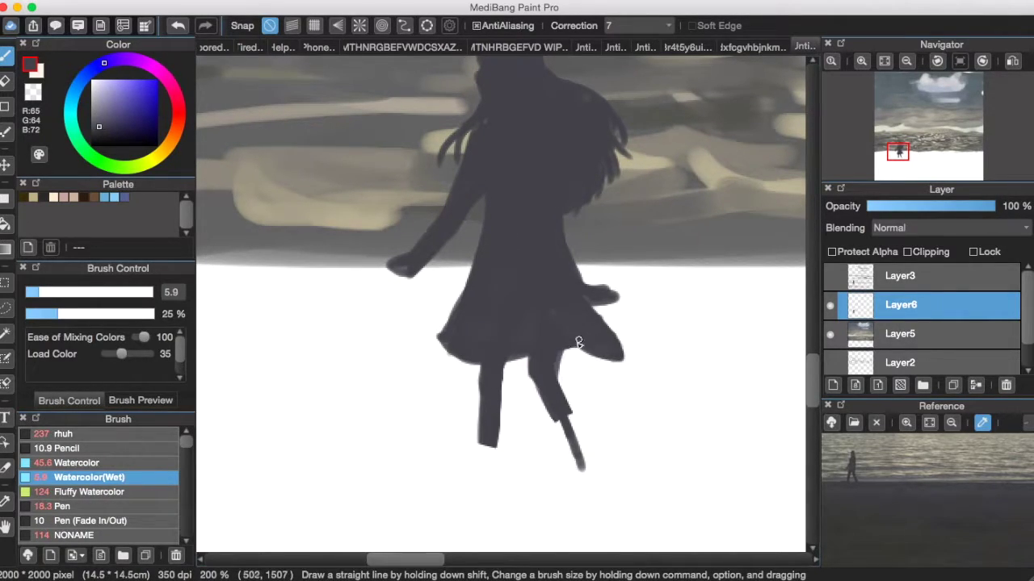
pyautogui.moveTo(551, 413); pyautogui.dragTo(565, 434)
pyautogui.moveTo(562, 471)
pyautogui.mouseDown()
pyautogui.moveTo(578, 448)
pyautogui.moveTo(572, 474)
pyautogui.mouseUp()
pyautogui.moveTo(494, 436)
pyautogui.mouseDown()
pyautogui.moveTo(455, 470)
pyautogui.moveTo(484, 468)
pyautogui.mouseUp()
# Step: Shape both of the girl's feet, trimming their edges with the size 14 eraser
pyautogui.press('e')
pyautogui.press('b')
pyautogui.moveTo(589, 475)
pyautogui.mouseDown()
pyautogui.moveTo(565, 441)
pyautogui.moveTo(576, 448)
pyautogui.moveTo(574, 433)
pyautogui.moveTo(581, 466)
pyautogui.moveTo(562, 471)
pyautogui.moveTo(583, 469)
pyautogui.moveTo(560, 474)
pyautogui.moveTo(556, 467)
pyautogui.moveTo(583, 483)
pyautogui.mouseUp()
pyautogui.press('e')
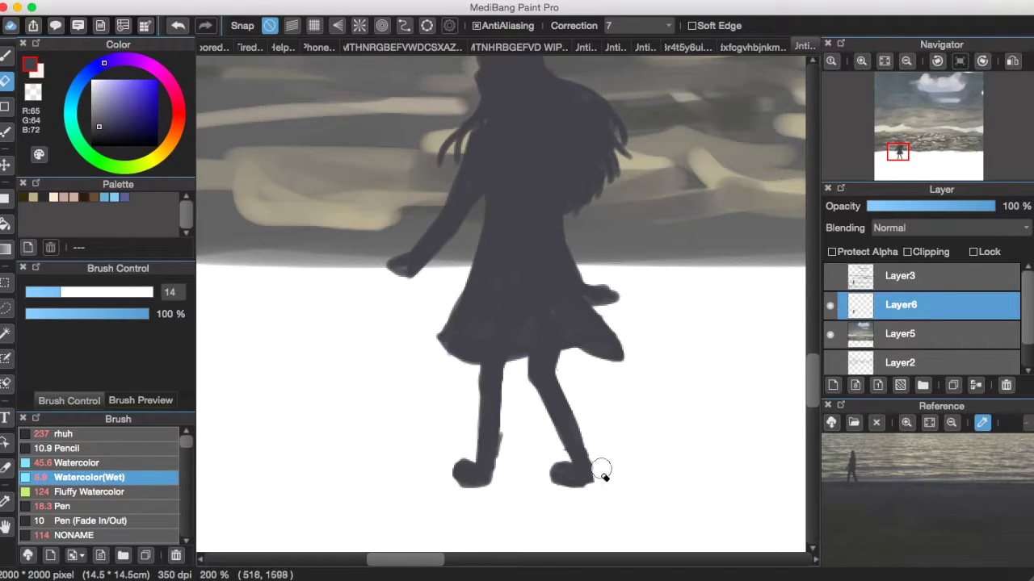
pyautogui.moveTo(452, 489); pyautogui.dragTo(494, 490)
pyautogui.press('b')
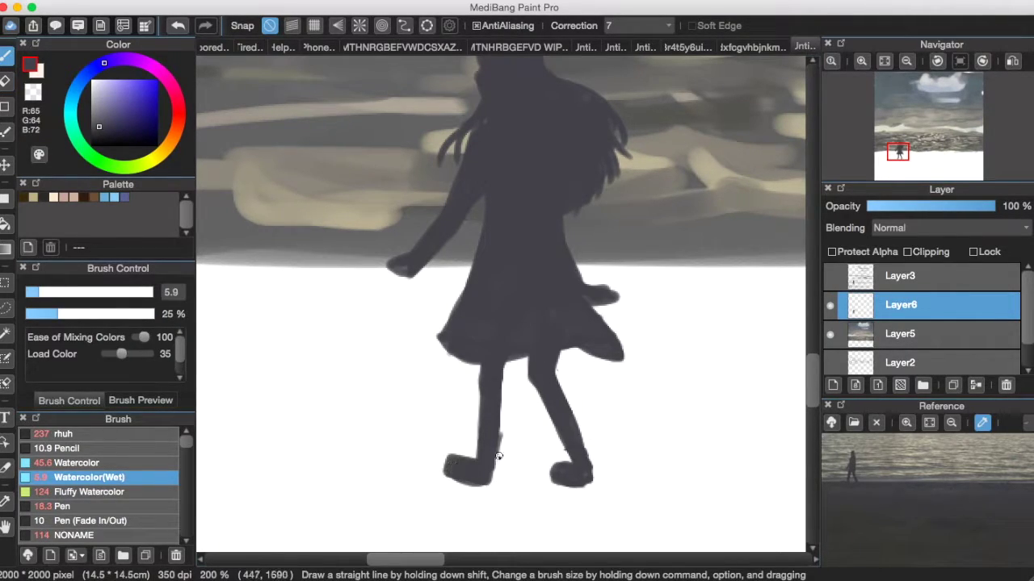
# Step: Round out both calves and erase the feet with the size 14 eraser
pyautogui.moveTo(552, 377)
pyautogui.mouseDown()
pyautogui.moveTo(602, 434)
pyautogui.moveTo(591, 465)
pyautogui.mouseUp()
pyautogui.press('super+z')
pyautogui.moveTo(501, 365); pyautogui.dragTo(493, 474)
pyautogui.press('e')
pyautogui.moveTo(594, 436); pyautogui.dragTo(595, 476)
pyautogui.moveTo(510, 449); pyautogui.dragTo(504, 436)
pyautogui.press('b')
pyautogui.press('e')
pyautogui.moveTo(592, 478)
pyautogui.mouseDown()
pyautogui.moveTo(527, 477)
pyautogui.moveTo(587, 487)
pyautogui.mouseUp()
pyautogui.press('b')
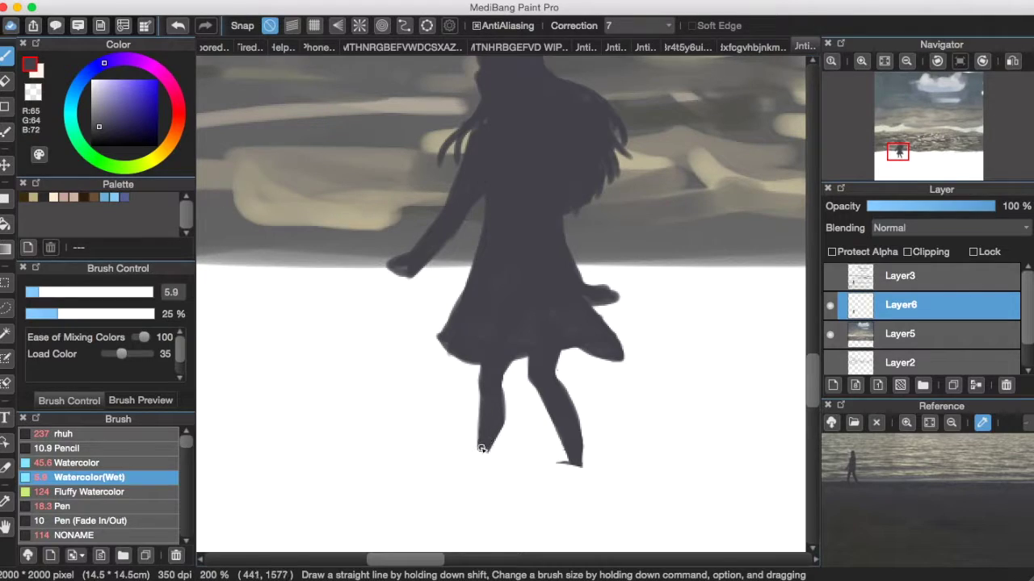
# Step: Repaint both feet as simple walking shapes pointing forward and trim their heels with the eraser
pyautogui.moveTo(463, 480); pyautogui.dragTo(496, 460)
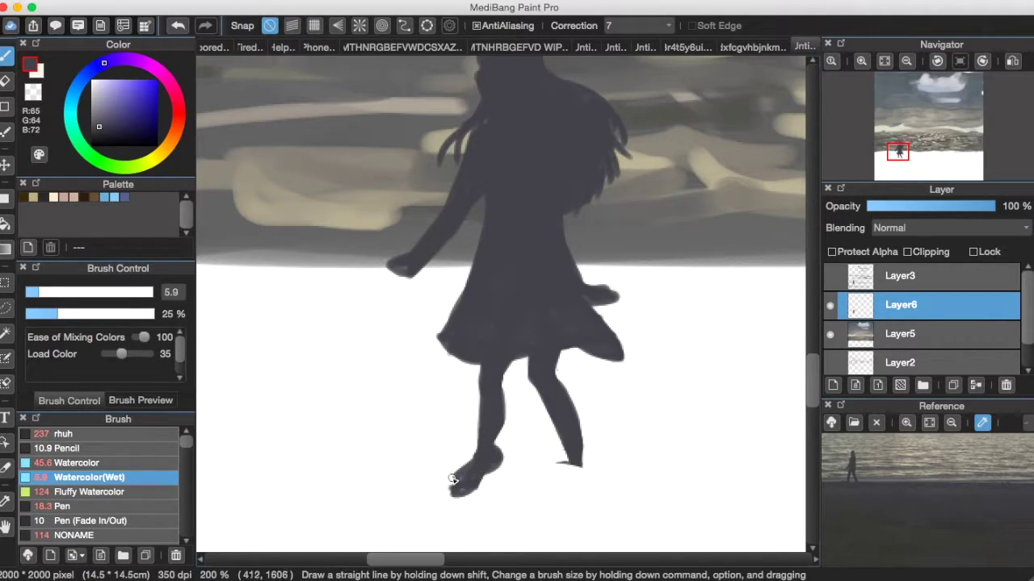
pyautogui.moveTo(579, 478); pyautogui.dragTo(548, 474)
pyautogui.press('super+z')
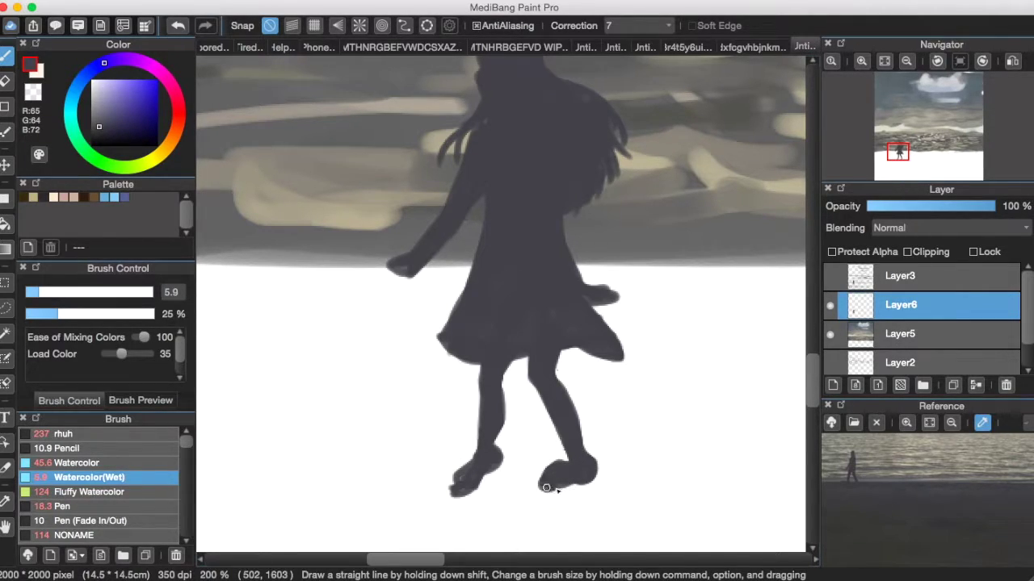
pyautogui.press('e')
pyautogui.press('b')
pyautogui.moveTo(432, 484)
pyautogui.mouseDown()
pyautogui.moveTo(491, 483)
pyautogui.moveTo(487, 469)
pyautogui.mouseUp()
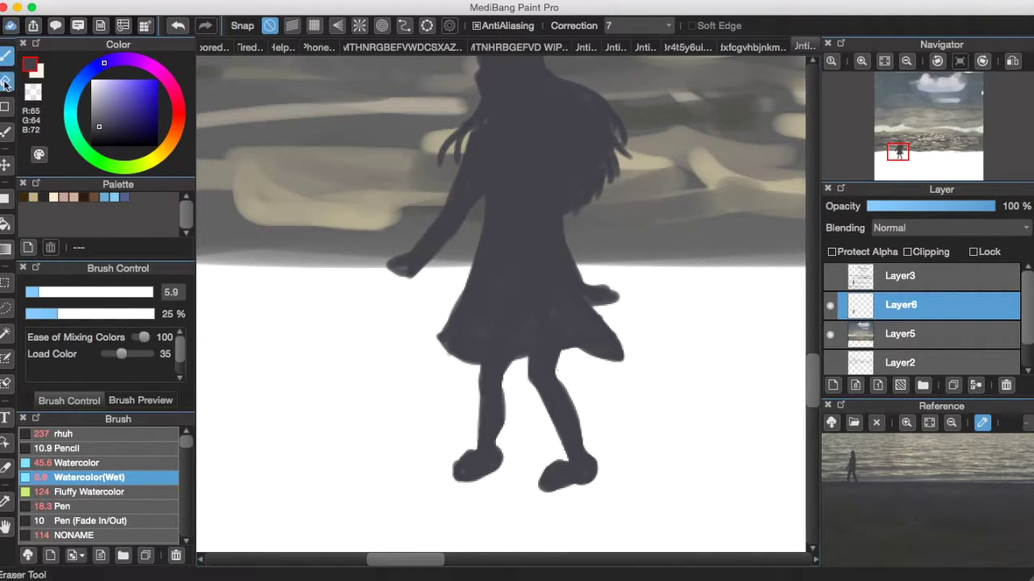
pyautogui.press('e')
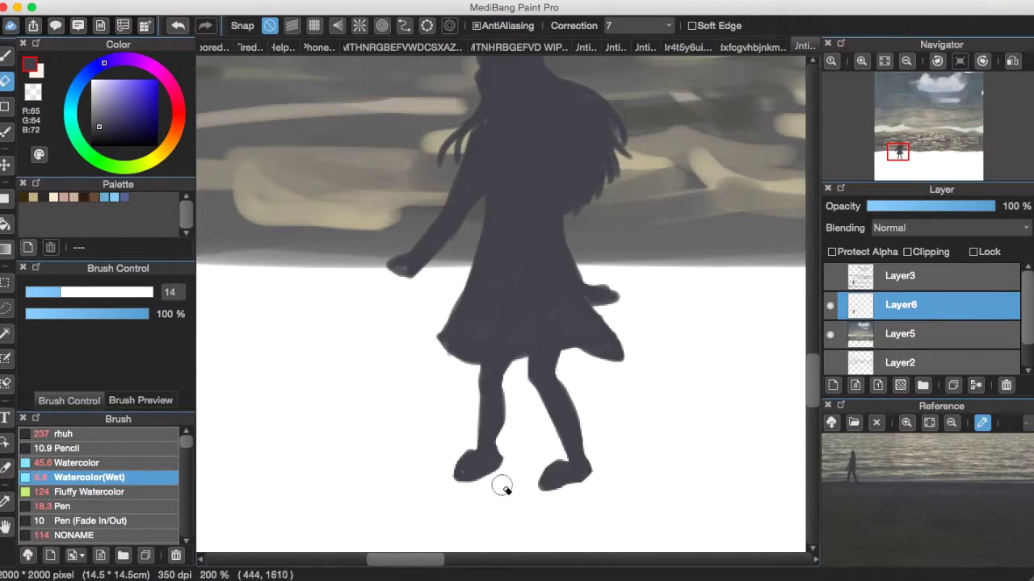
# Step: Add a new layer, merge the girl's silhouette into the painting layer, and move the new layer beneath the painting
pyautogui.scroll(-5, 540, 467)
pyautogui.click(5, 56)
pyautogui.scroll(-2, 522, 208)
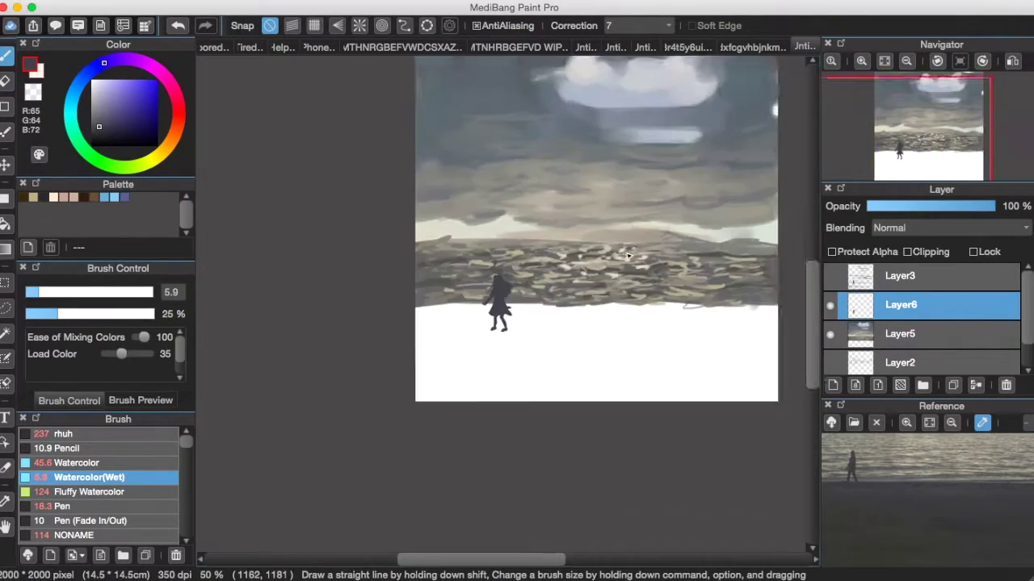
pyautogui.moveTo(522, 208); pyautogui.dragTo(460, 261)
pyautogui.click(834, 385)
pyautogui.click(929, 329)
pyautogui.press('super+e')
pyautogui.click(945, 312)
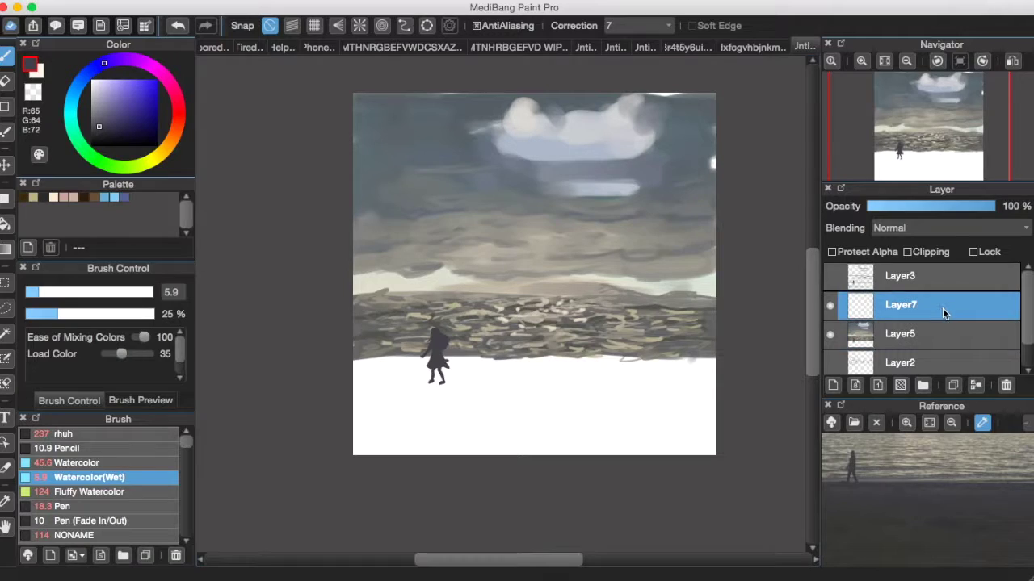
pyautogui.moveTo(894, 323); pyautogui.dragTo(888, 332)
pyautogui.scroll(3, 568, 409)
pyautogui.scroll(-2, 567, 409)
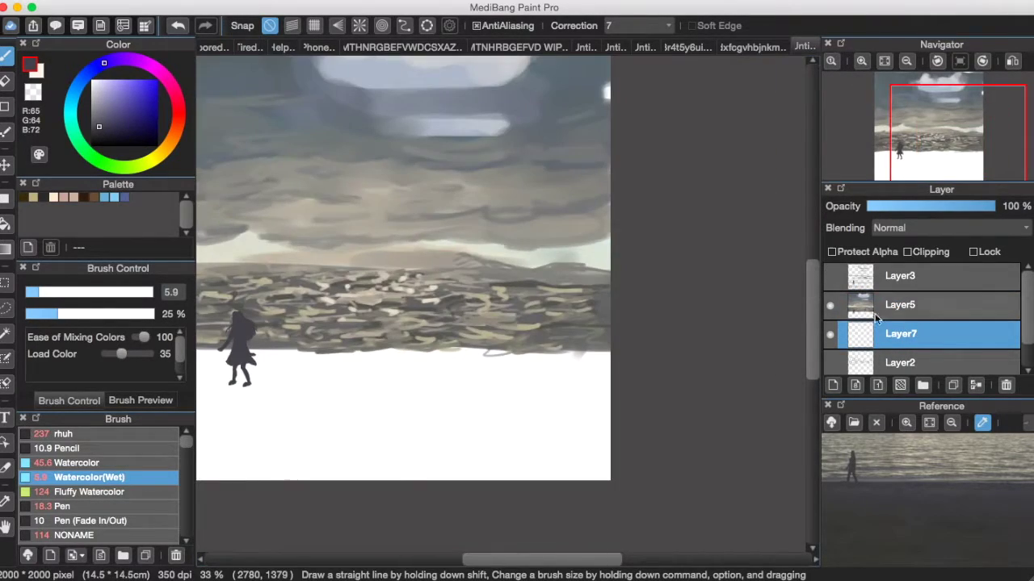
# Step: Undo the girl's layer merge and move her separate silhouette slightly up and further inward along the shoreline
pyautogui.press('super+z')
pyautogui.press('super+z')
pyautogui.press('super+z')
pyautogui.click(6, 165)
pyautogui.moveTo(263, 363); pyautogui.dragTo(282, 335)
# Step: Narrow and slightly lengthen the girl's silhouette with a Free Transform and apply it
pyautogui.click(257, 1)
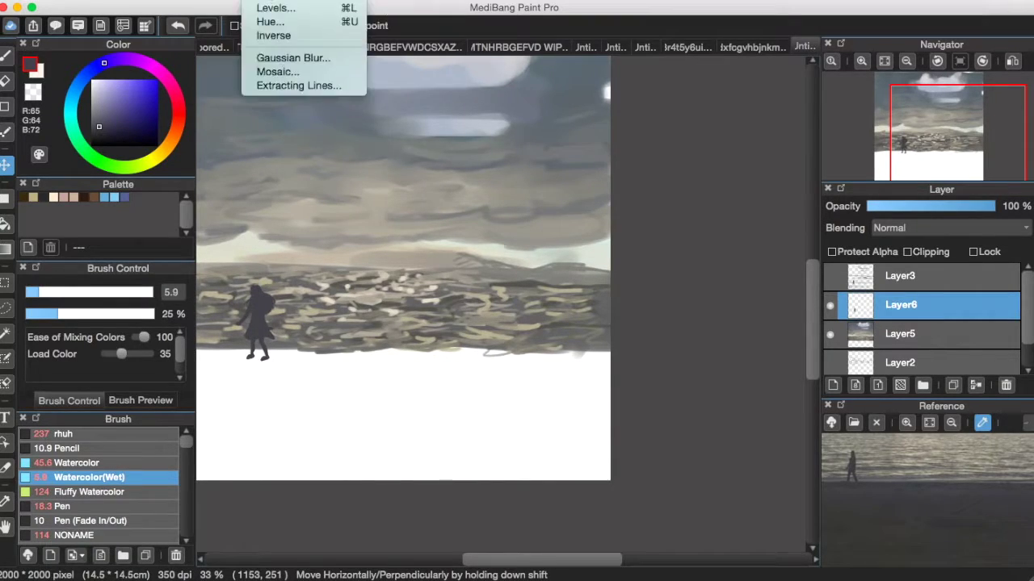
pyautogui.click(323, 97)
pyautogui.moveTo(350, 280); pyautogui.dragTo(396, 291)
pyautogui.click(539, 526)
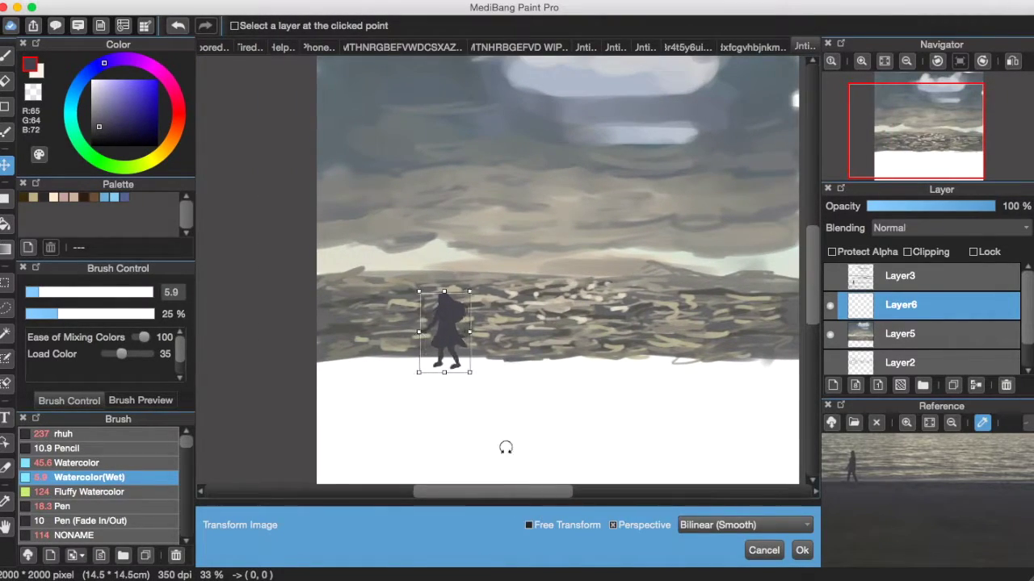
pyautogui.moveTo(418, 331); pyautogui.dragTo(466, 328)
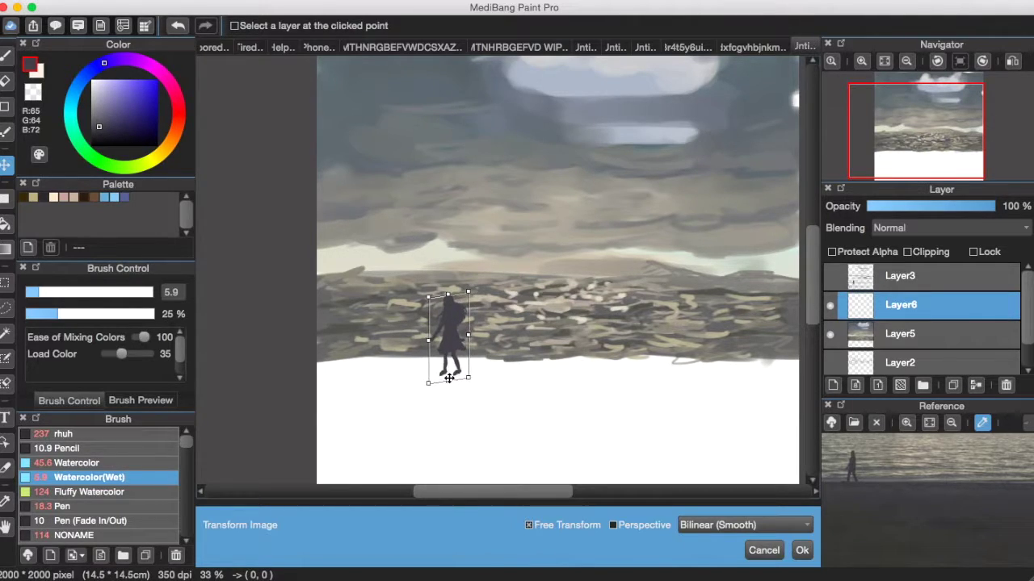
pyautogui.click(801, 550)
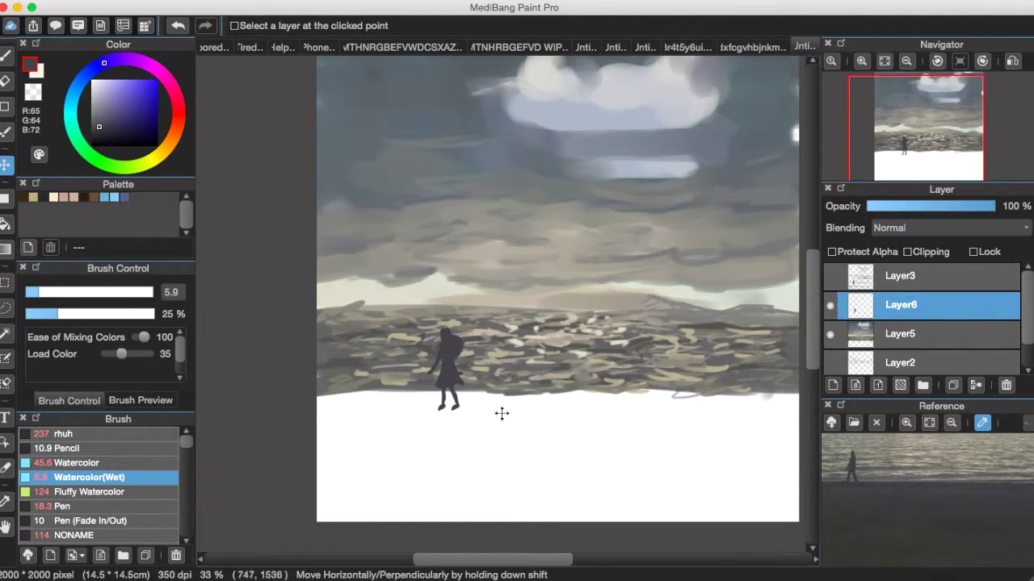
# Step: Nudge the girl slightly left, merge her into the painting layer and add a new layer beneath it
pyautogui.click(932, 124)
pyautogui.moveTo(455, 407)
pyautogui.mouseDown()
pyautogui.moveTo(452, 397)
pyautogui.moveTo(436, 404)
pyautogui.mouseUp()
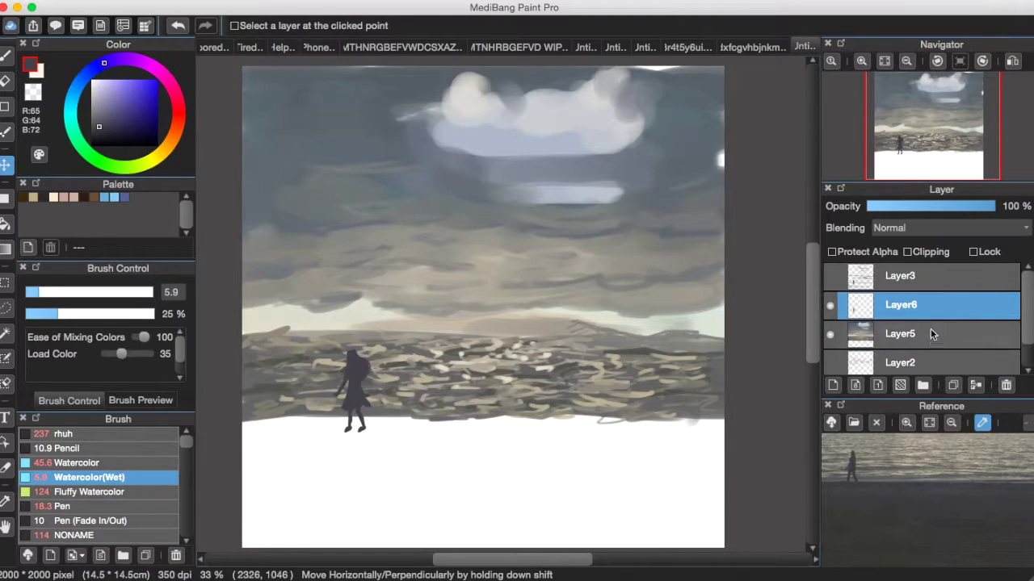
pyautogui.click(975, 386)
pyautogui.click(838, 389)
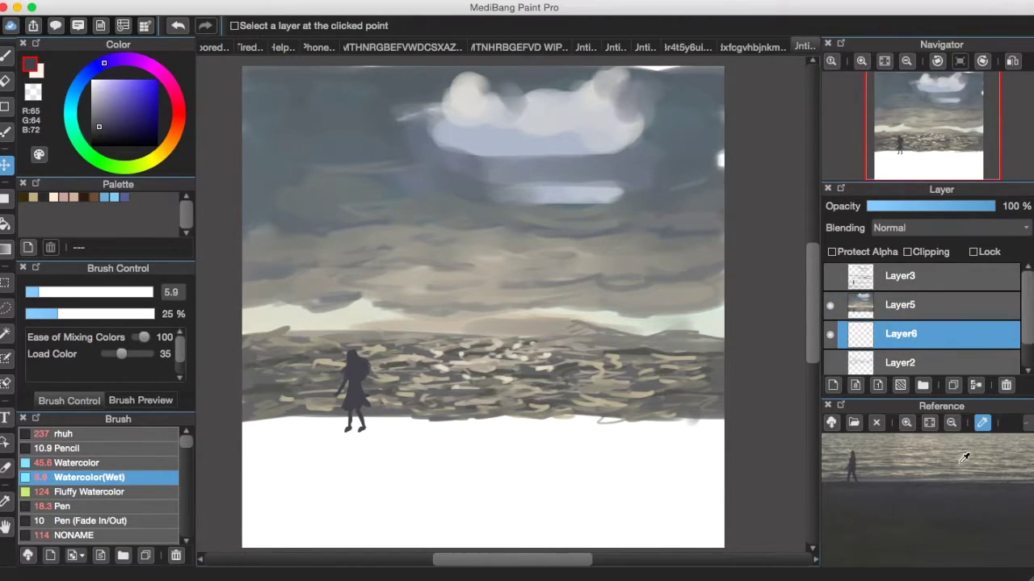
# Step: Sample the dark sand grey from the reference and fill the whole beach with a large Watercolor(Wet) brush, up to size 131
pyautogui.click(937, 502)
pyautogui.click(6, 56)
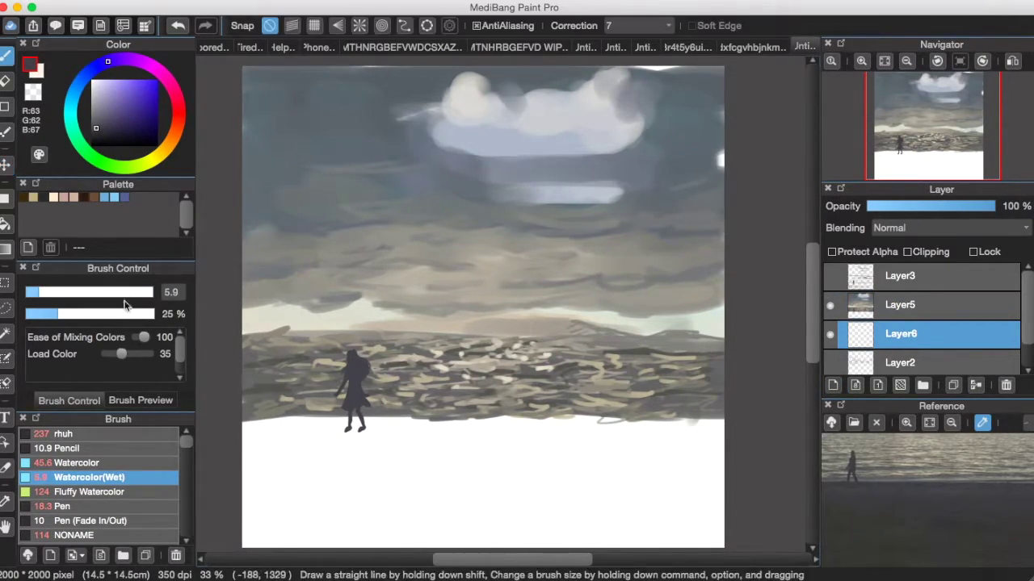
pyautogui.click(127, 293)
pyautogui.moveTo(230, 429)
pyautogui.mouseDown()
pyautogui.moveTo(506, 458)
pyautogui.moveTo(669, 450)
pyautogui.mouseUp()
pyautogui.moveTo(564, 461); pyautogui.dragTo(240, 441)
pyautogui.moveTo(738, 454)
pyautogui.mouseDown()
pyautogui.moveTo(752, 428)
pyautogui.moveTo(581, 418)
pyautogui.moveTo(306, 447)
pyautogui.moveTo(726, 461)
pyautogui.mouseUp()
pyautogui.moveTo(740, 469)
pyautogui.mouseDown()
pyautogui.moveTo(563, 475)
pyautogui.moveTo(699, 452)
pyautogui.moveTo(591, 481)
pyautogui.mouseUp()
pyautogui.moveTo(281, 440)
pyautogui.mouseDown()
pyautogui.moveTo(317, 467)
pyautogui.moveTo(529, 469)
pyautogui.moveTo(635, 489)
pyautogui.moveTo(521, 526)
pyautogui.moveTo(247, 537)
pyautogui.moveTo(329, 524)
pyautogui.moveTo(249, 488)
pyautogui.moveTo(252, 557)
pyautogui.moveTo(251, 445)
pyautogui.moveTo(275, 525)
pyautogui.mouseUp()
pyautogui.moveTo(131, 294); pyautogui.dragTo(148, 293)
pyautogui.moveTo(361, 495)
pyautogui.mouseDown()
pyautogui.moveTo(521, 479)
pyautogui.moveTo(526, 524)
pyautogui.moveTo(725, 551)
pyautogui.mouseUp()
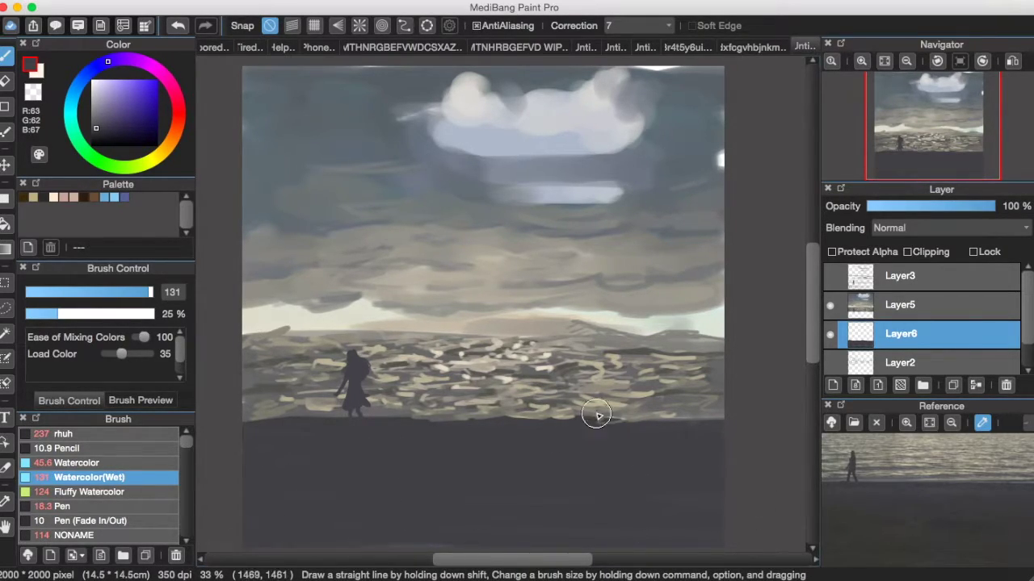
# Step: Cover the stray light strokes along the waterline on the painting layer with sampled grey at brush size 14.6
pyautogui.click(963, 483)
pyautogui.moveTo(50, 292); pyautogui.dragTo(44, 292)
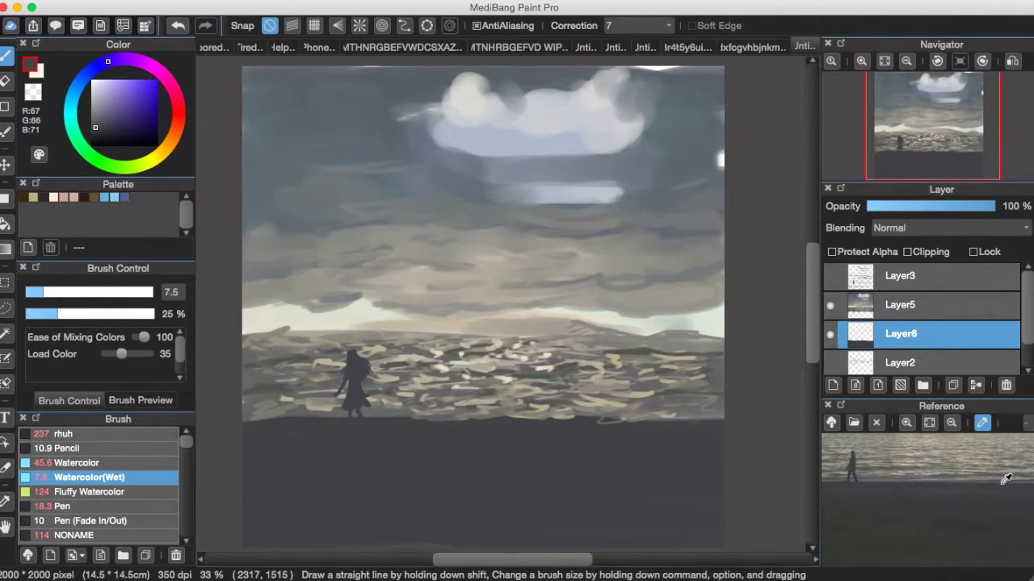
pyautogui.rightClick(689, 412)
pyautogui.click(900, 309)
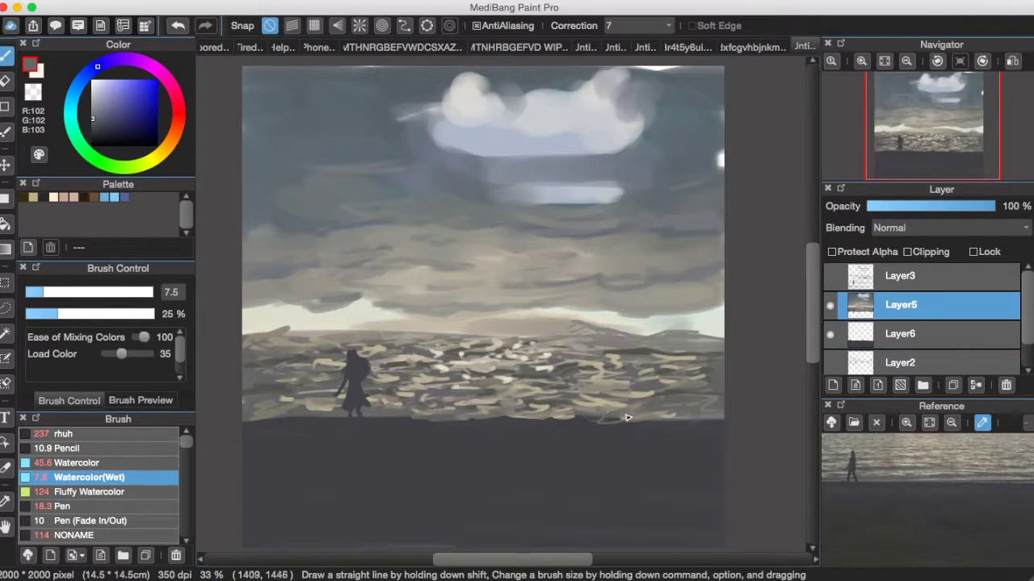
pyautogui.click(61, 292)
pyautogui.moveTo(624, 419); pyautogui.dragTo(583, 423)
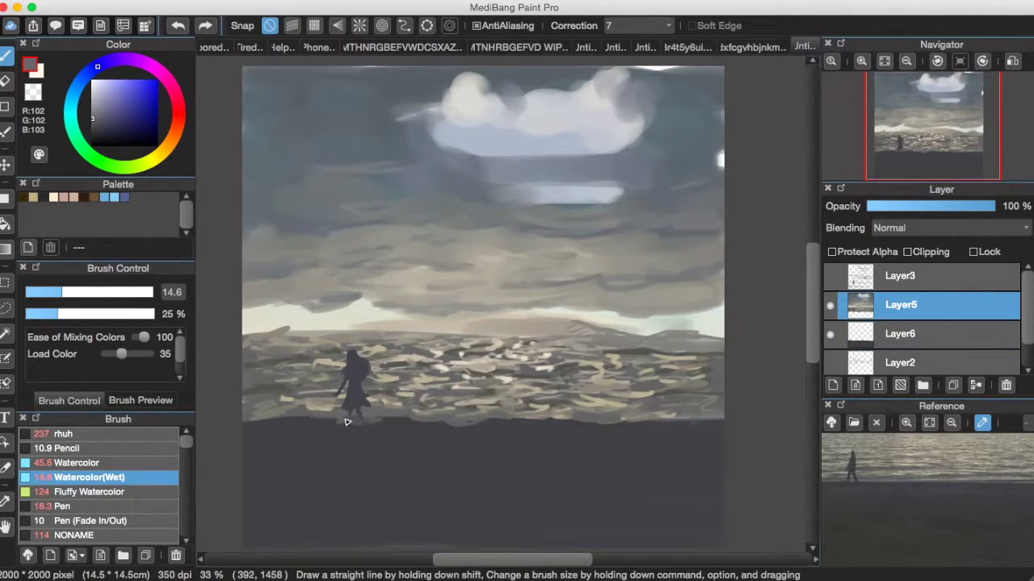
pyautogui.click(916, 338)
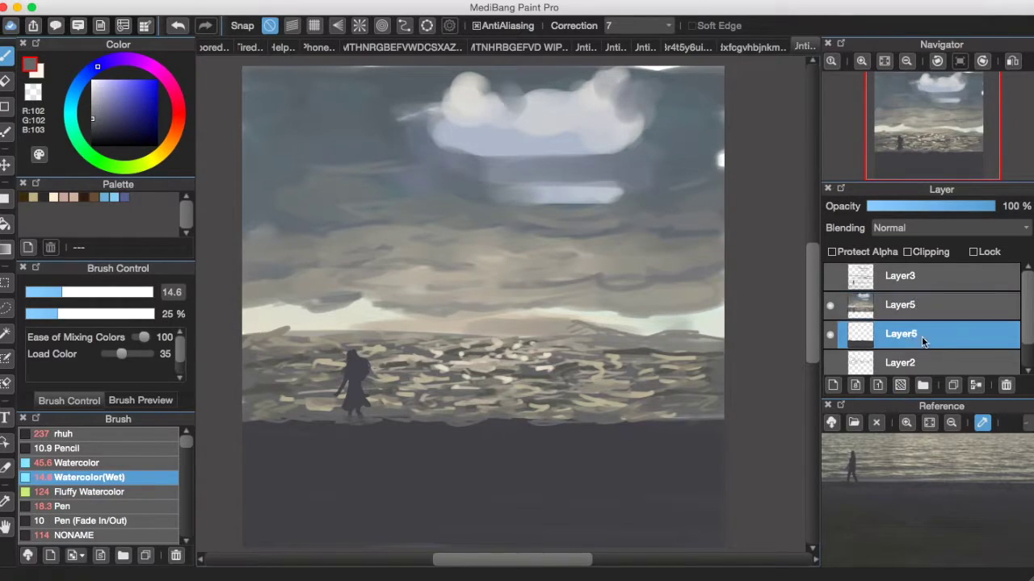
pyautogui.click(833, 386)
pyautogui.rightClick(655, 362)
pyautogui.click(99, 124)
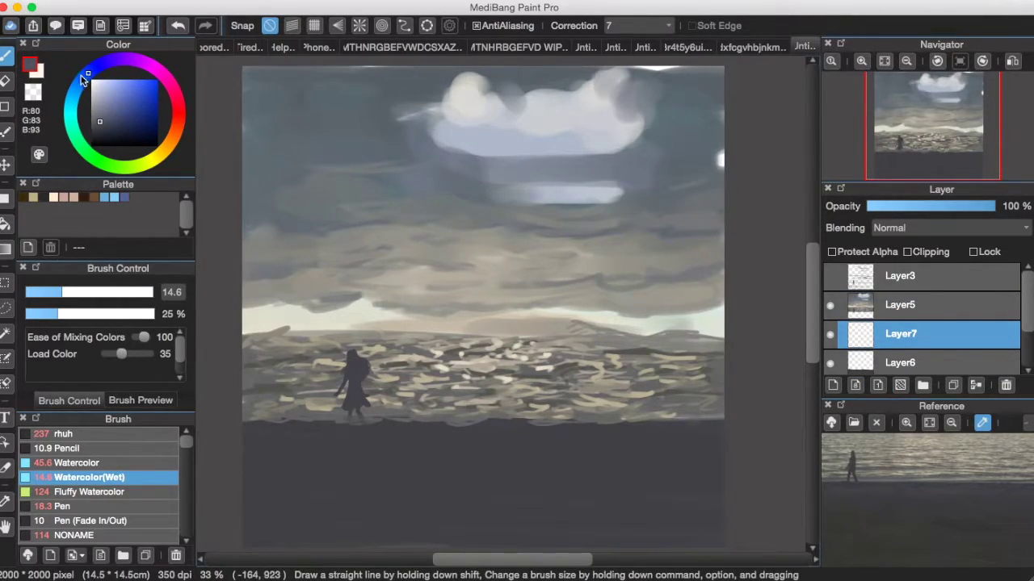
pyautogui.click(83, 78)
pyautogui.moveTo(418, 445); pyautogui.dragTo(707, 457)
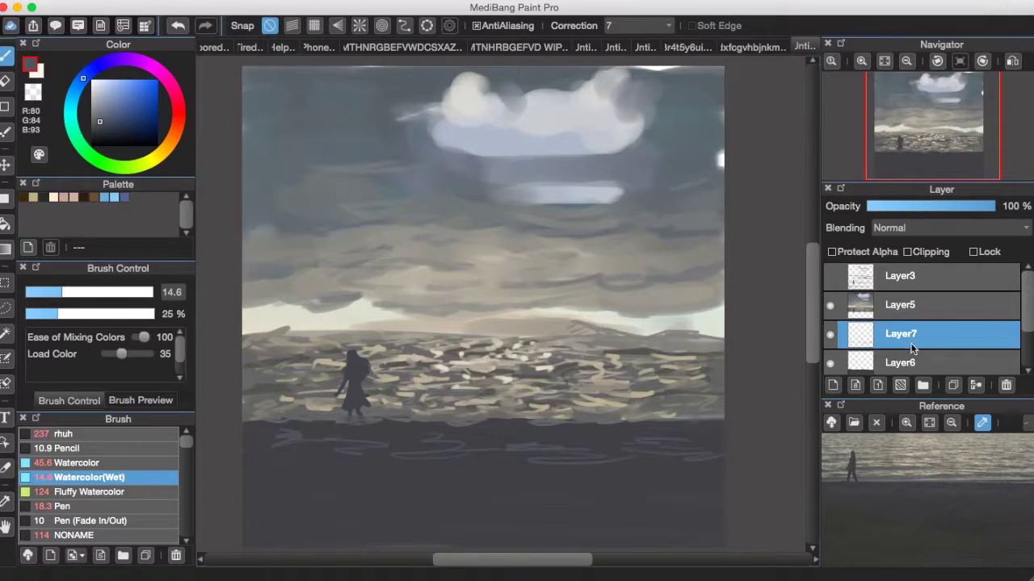
pyautogui.click(1007, 386)
# Step: Paint faint blue-grey and dark streaks across the upper sand on the beach layer at brush size 14.6
pyautogui.click(941, 337)
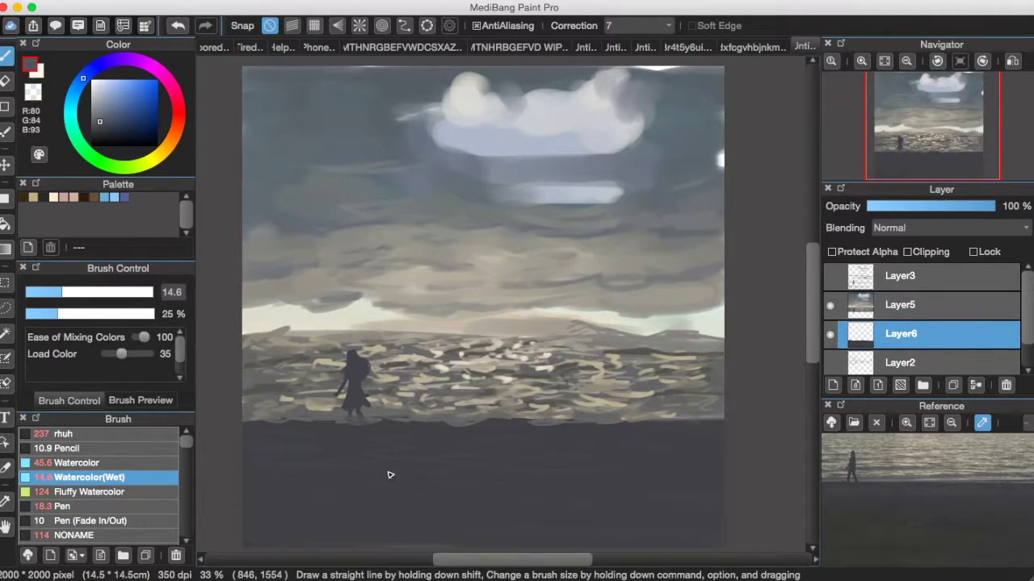
pyautogui.keyDown('alt'); pyautogui.click(496, 430); pyautogui.keyUp('alt')
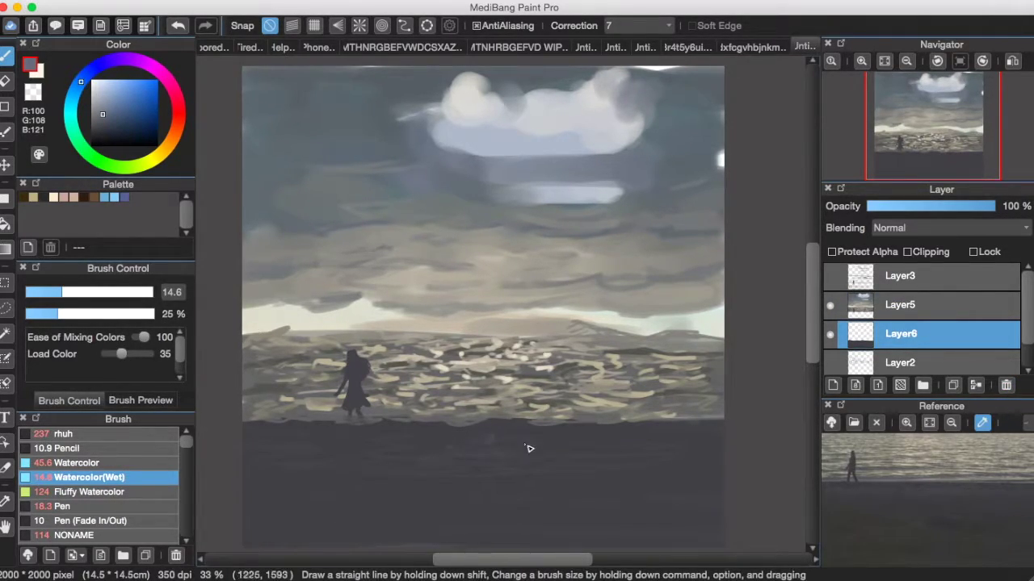
pyautogui.keyDown('alt'); pyautogui.click(379, 458); pyautogui.keyUp('alt')
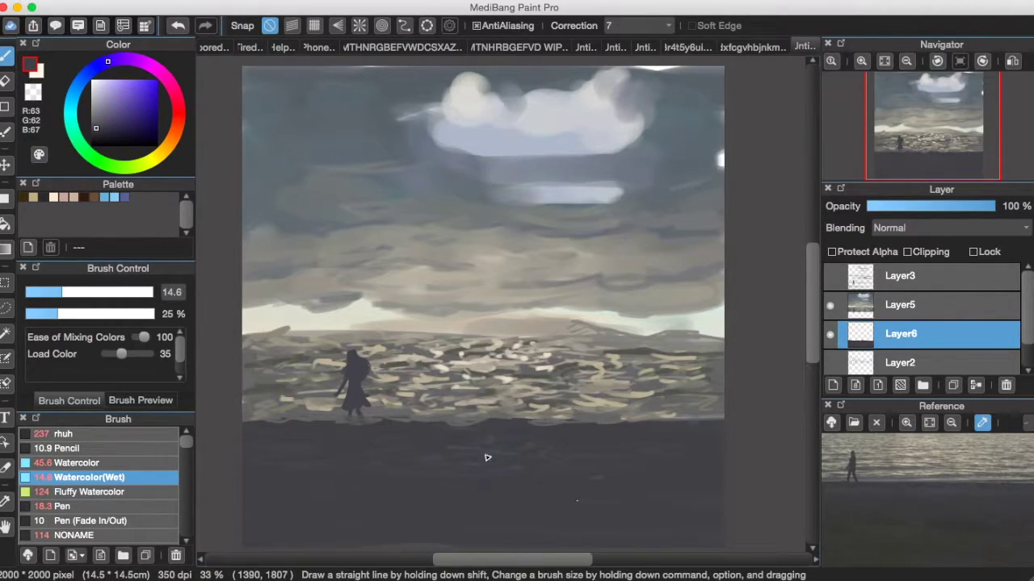
# Step: Add a layer above the beach and paint a dark olive band across the lower sand at brush size 42
pyautogui.click(906, 551)
pyautogui.click(833, 385)
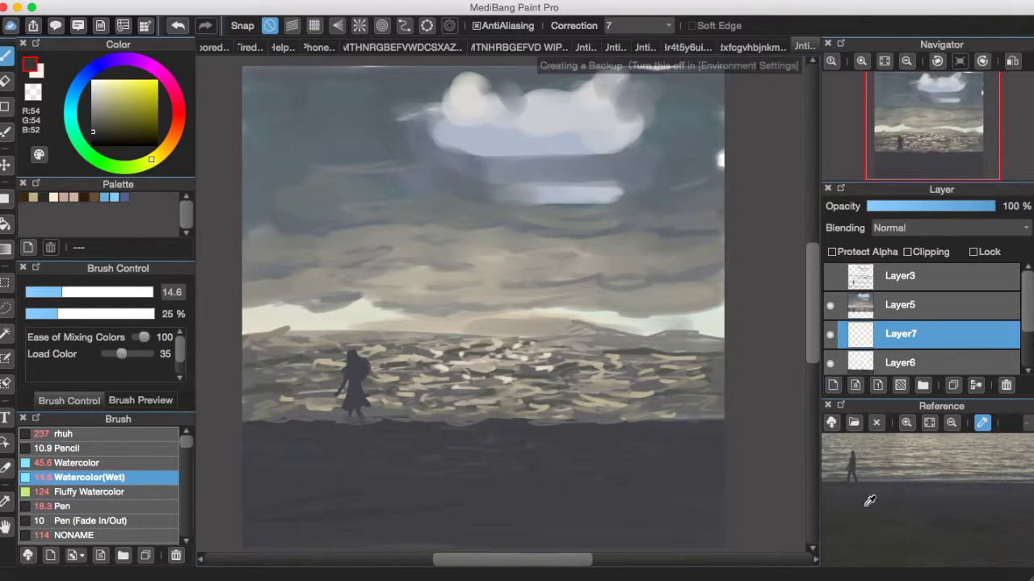
pyautogui.click(895, 539)
pyautogui.click(123, 157)
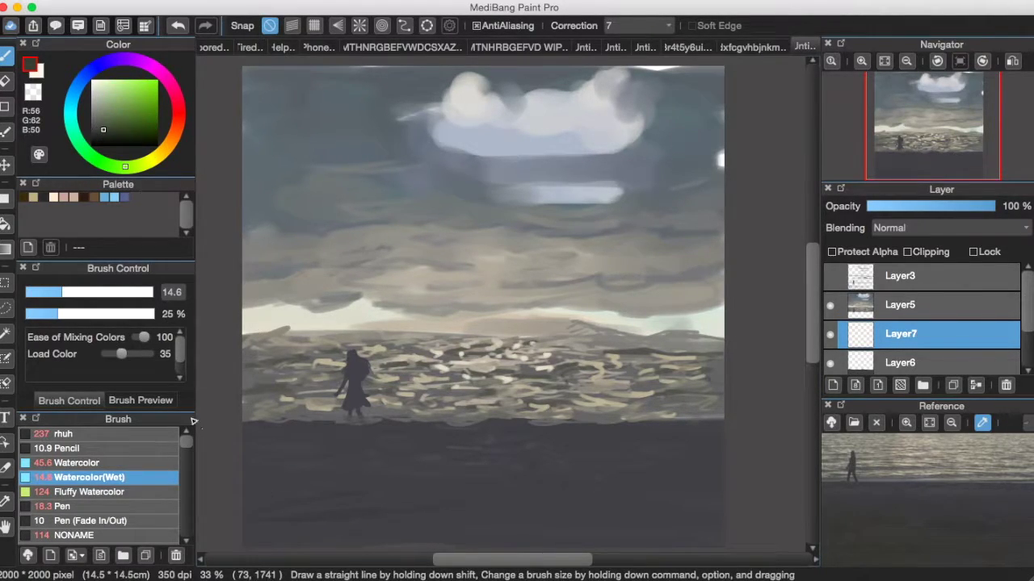
pyautogui.press(']')
pyautogui.moveTo(251, 507); pyautogui.dragTo(388, 498)
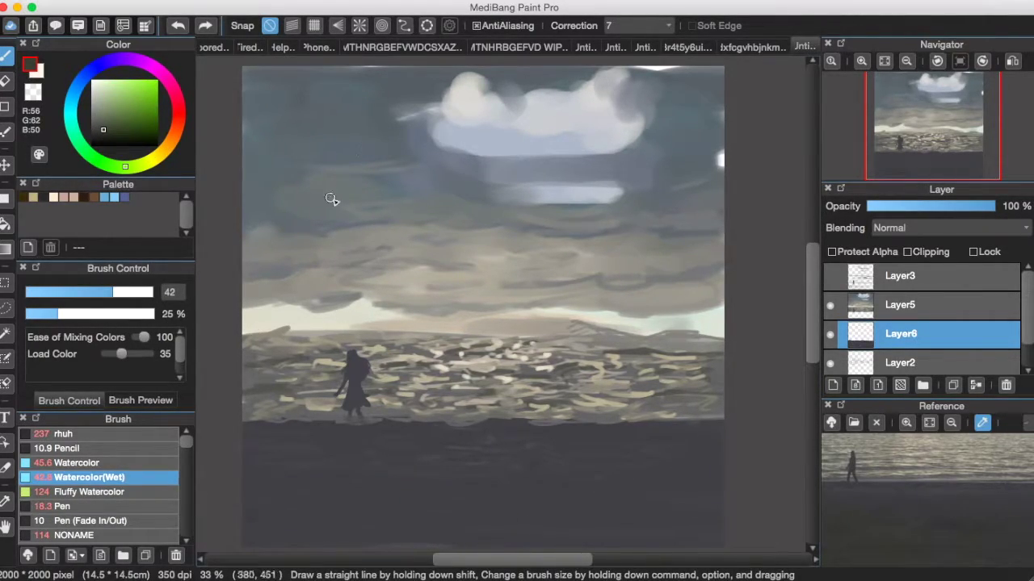
pyautogui.moveTo(270, 496); pyautogui.dragTo(386, 499)
pyautogui.moveTo(569, 510); pyautogui.dragTo(673, 496)
# Step: Fill the lower beach down to the canvas edge with dark greys sampled from the reference, at brush size 42
pyautogui.click(909, 551)
pyautogui.moveTo(509, 514); pyautogui.dragTo(402, 515)
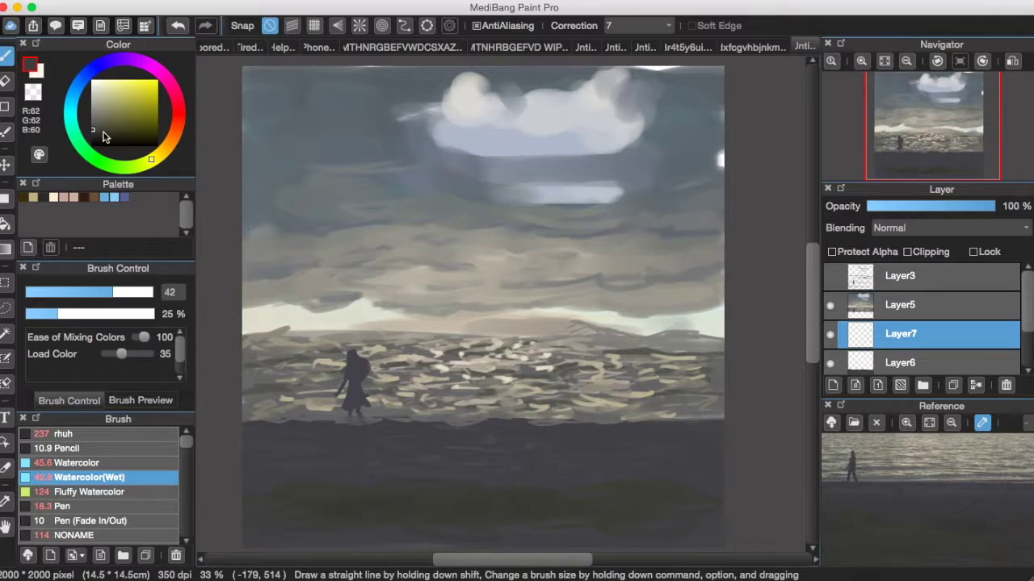
pyautogui.moveTo(302, 517); pyautogui.dragTo(399, 509)
pyautogui.press('super+z')
pyautogui.moveTo(870, 523); pyautogui.dragTo(872, 494)
pyautogui.moveTo(372, 496)
pyautogui.mouseDown()
pyautogui.moveTo(356, 535)
pyautogui.moveTo(616, 525)
pyautogui.moveTo(615, 543)
pyautogui.moveTo(336, 548)
pyautogui.moveTo(250, 538)
pyautogui.mouseUp()
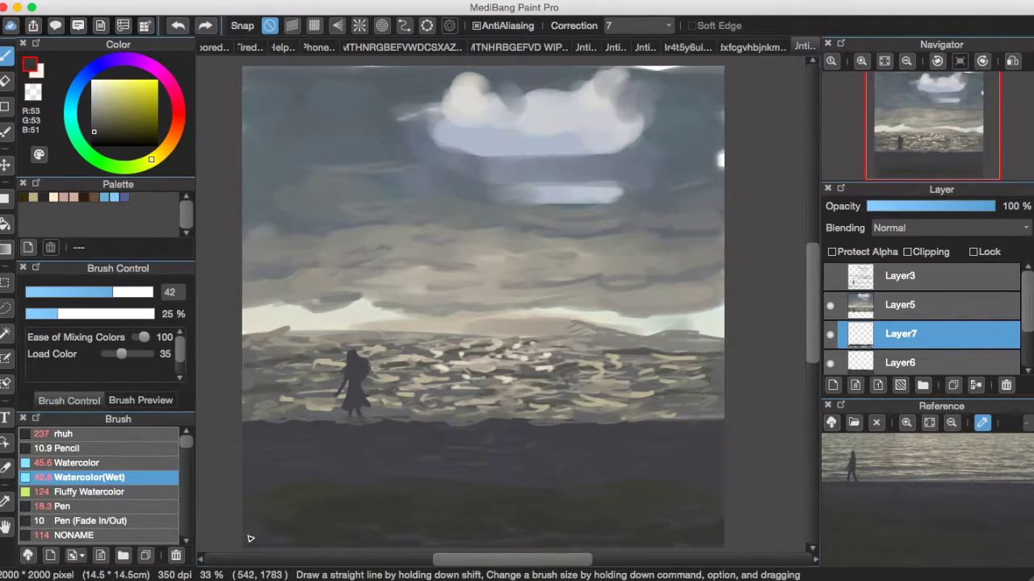
pyautogui.moveTo(713, 504); pyautogui.dragTo(616, 538)
pyautogui.click(861, 527)
pyautogui.moveTo(422, 539); pyautogui.dragTo(718, 491)
# Step: Sample another dark tone from the reference's foreground and even out the upper edge of the dark grass band
pyautogui.scroll(-5, 992, 482)
pyautogui.scroll(3, 992, 483)
pyautogui.hscroll(-5, 992, 483)
pyautogui.click(906, 510)
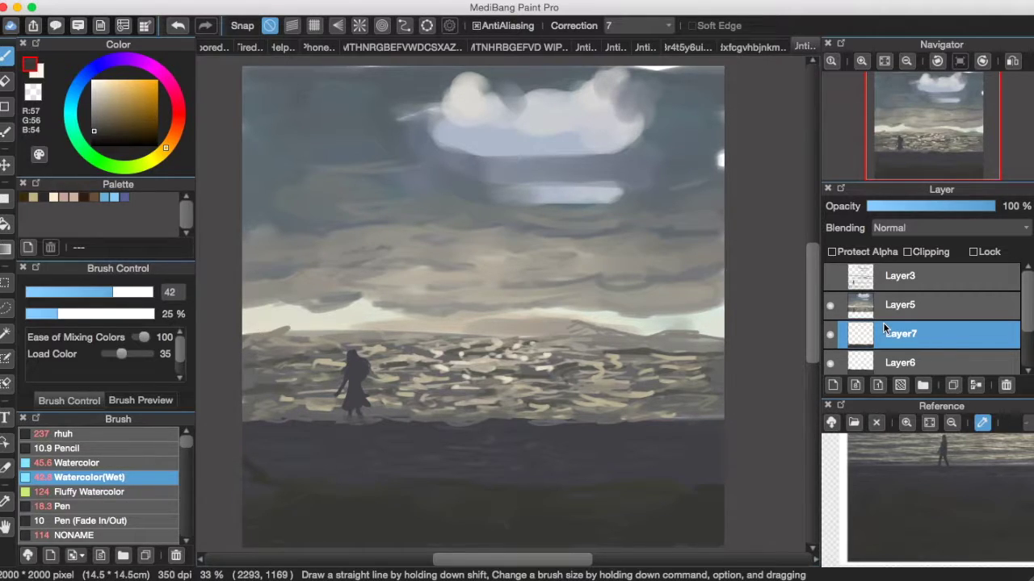
pyautogui.moveTo(247, 477); pyautogui.dragTo(724, 490)
# Step: Paint grass tufts along the dark band's upper edge at brush size 15, alternating dark and lighter olive tones
pyautogui.keyDown('alt'); pyautogui.click(478, 513); pyautogui.keyUp('alt')
pyautogui.click(100, 127)
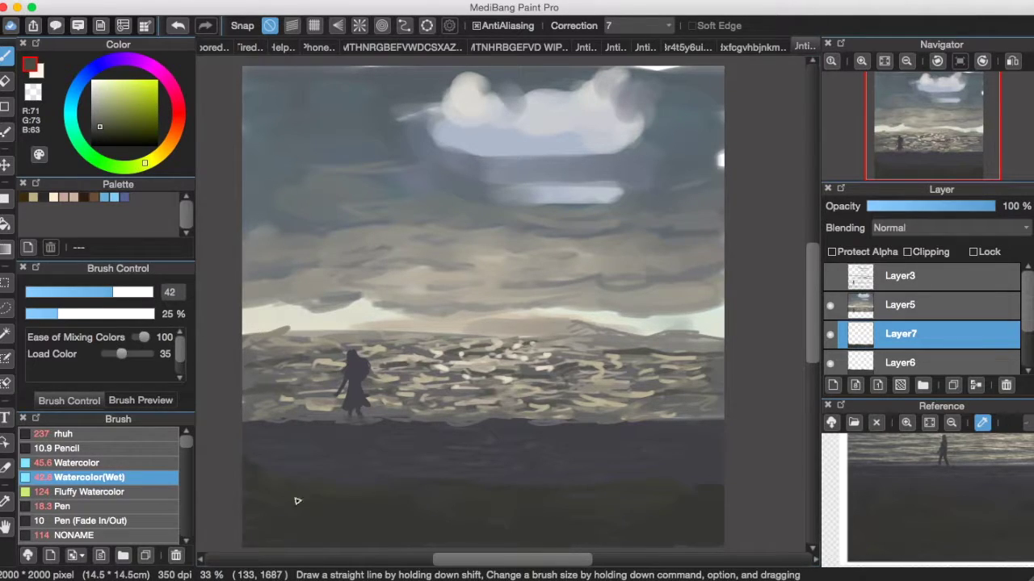
pyautogui.click(64, 293)
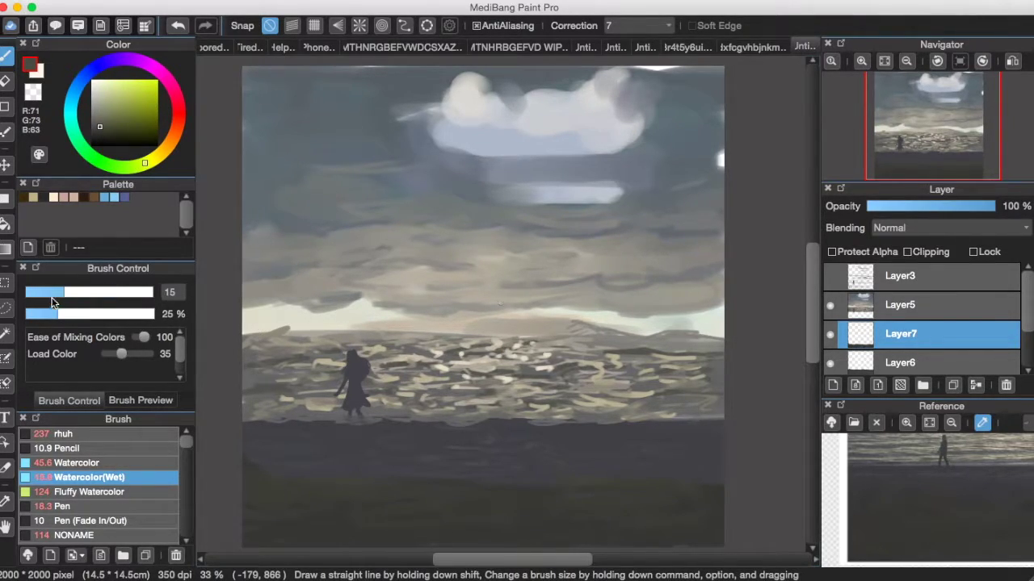
pyautogui.keyDown('alt'); pyautogui.click(311, 517); pyautogui.keyUp('alt')
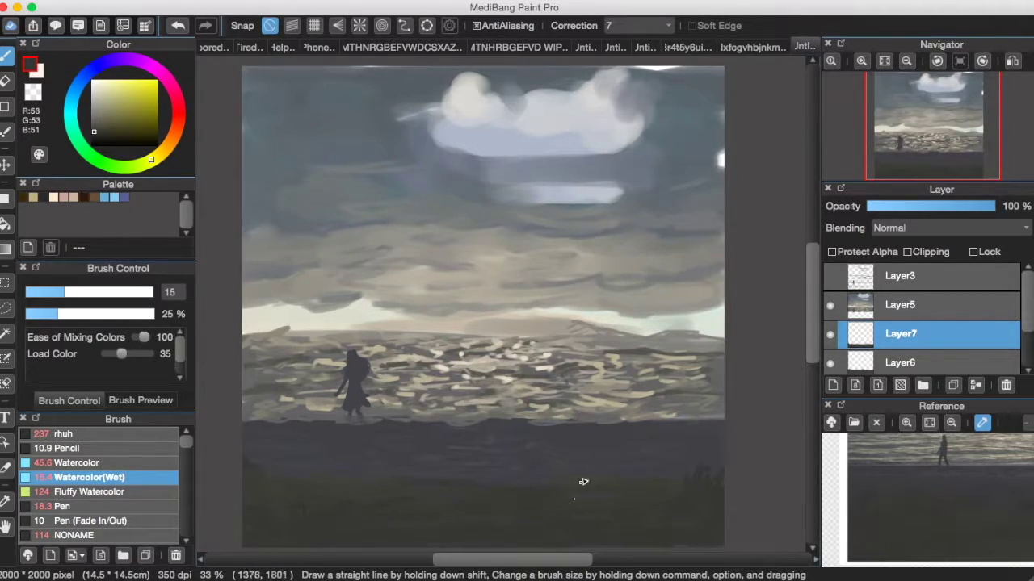
pyautogui.keyDown('alt'); pyautogui.click(355, 489); pyautogui.keyUp('alt')
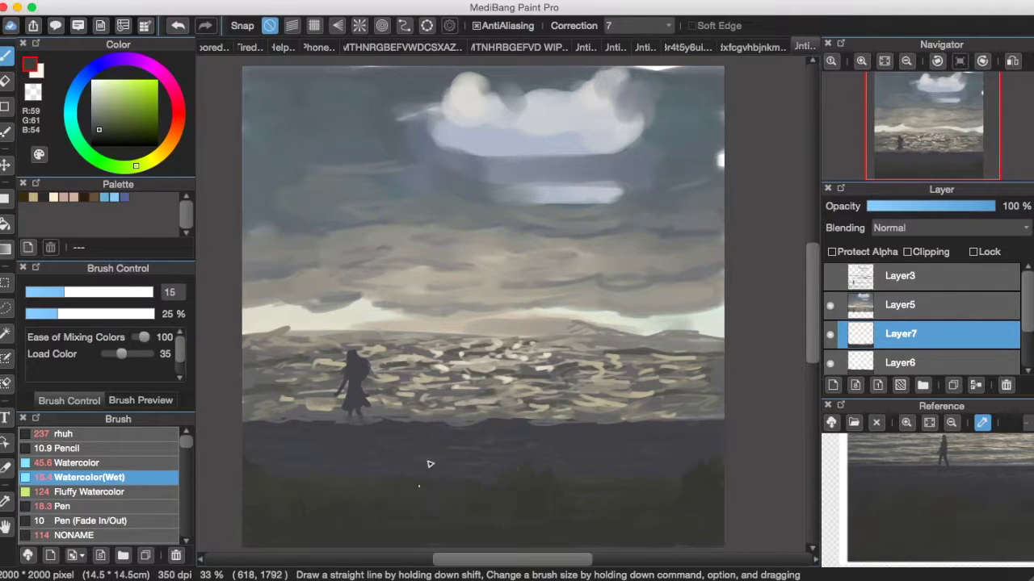
pyautogui.keyDown('alt'); pyautogui.click(660, 494); pyautogui.keyUp('alt')
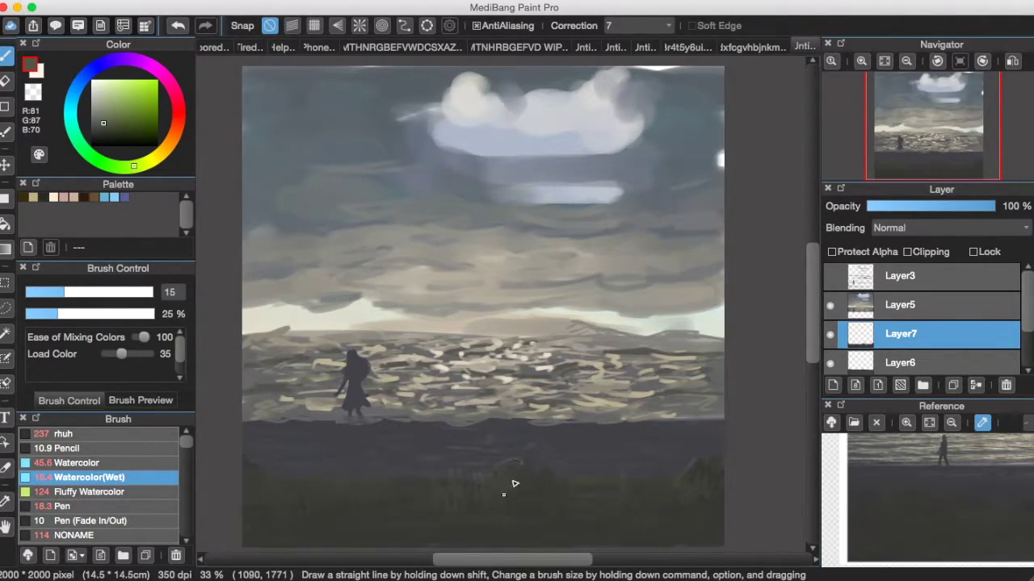
# Step: Merge the beach layers into the painting, then fill the sky's white edge gaps with sampled sky blue on a merged layer beneath
pyautogui.click(975, 385)
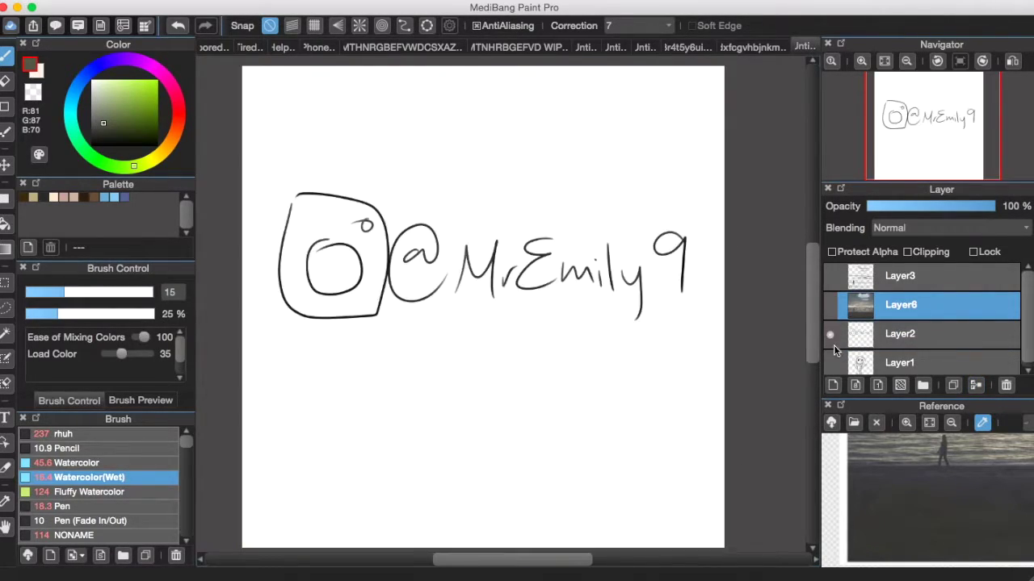
pyautogui.click(833, 385)
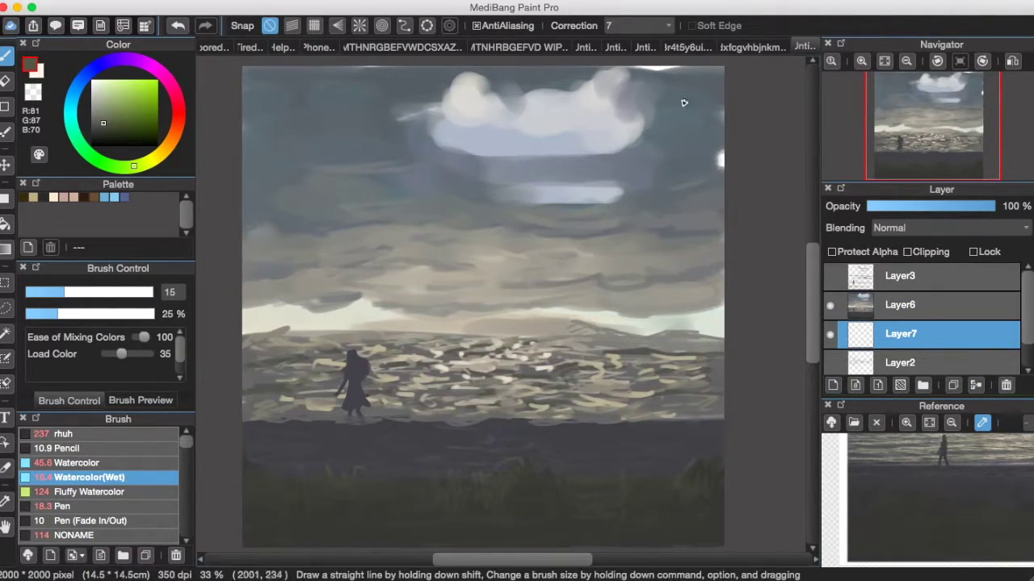
pyautogui.keyDown('alt'); pyautogui.click(396, 81); pyautogui.keyUp('alt')
pyautogui.click(152, 292)
pyautogui.moveTo(365, 84)
pyautogui.mouseDown()
pyautogui.moveTo(720, 128)
pyautogui.moveTo(526, 104)
pyautogui.moveTo(732, 195)
pyautogui.mouseUp()
pyautogui.click(905, 307)
pyautogui.click(975, 385)
# Step: Add a layer, repaint the bright horizon strip and lower cloud highlights in sampled cream at brush size 26, and merge it down
pyautogui.click(832, 386)
pyautogui.keyDown('alt'); pyautogui.click(645, 326); pyautogui.keyUp('alt')
pyautogui.click(92, 292)
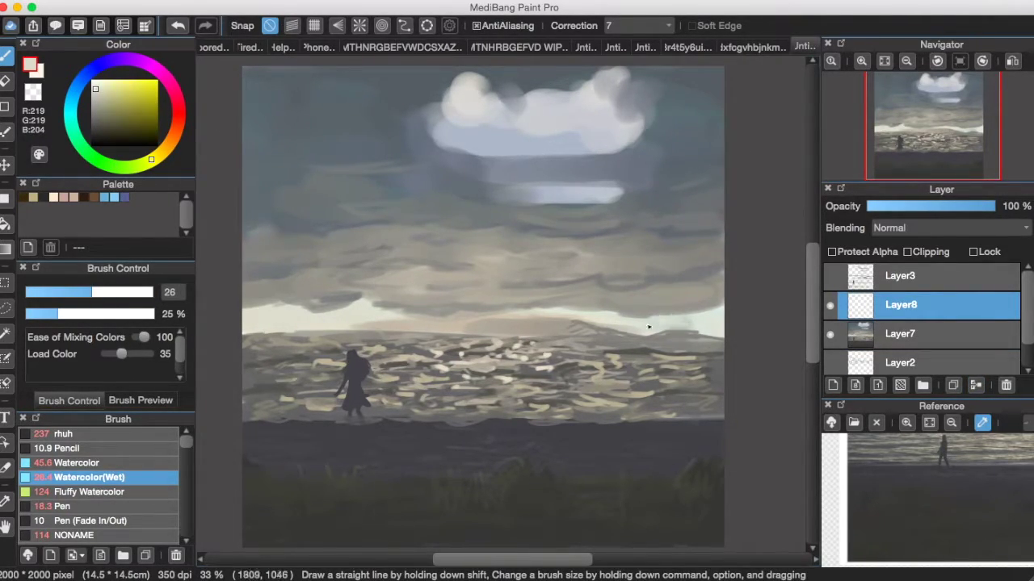
pyautogui.moveTo(646, 335); pyautogui.dragTo(722, 341)
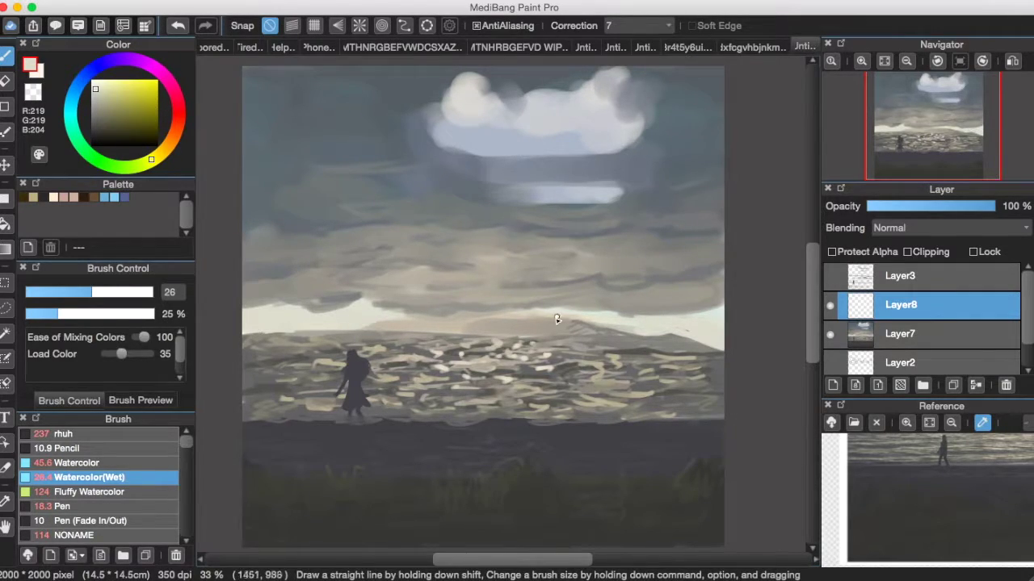
pyautogui.moveTo(391, 294); pyautogui.dragTo(440, 302)
pyautogui.moveTo(449, 301); pyautogui.dragTo(547, 288)
pyautogui.press('super+z')
pyautogui.press('super+e')
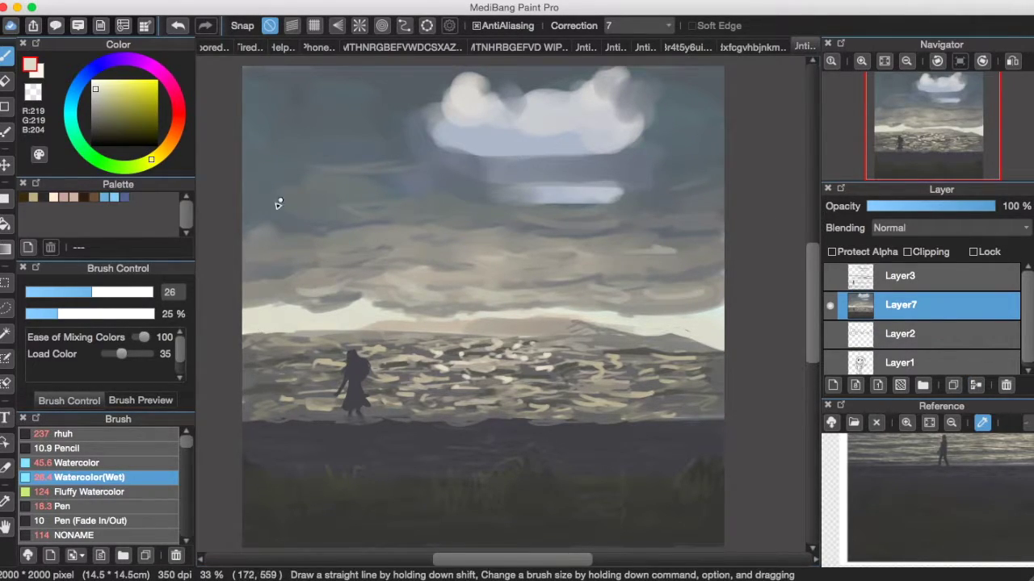
# Step: Try softening the large cloud's upper lobe at brush size 26 with a light tone sampled from the reference's sky
pyautogui.moveTo(943, 468); pyautogui.dragTo(958, 553)
pyautogui.click(955, 556)
pyautogui.moveTo(630, 91); pyautogui.dragTo(598, 111)
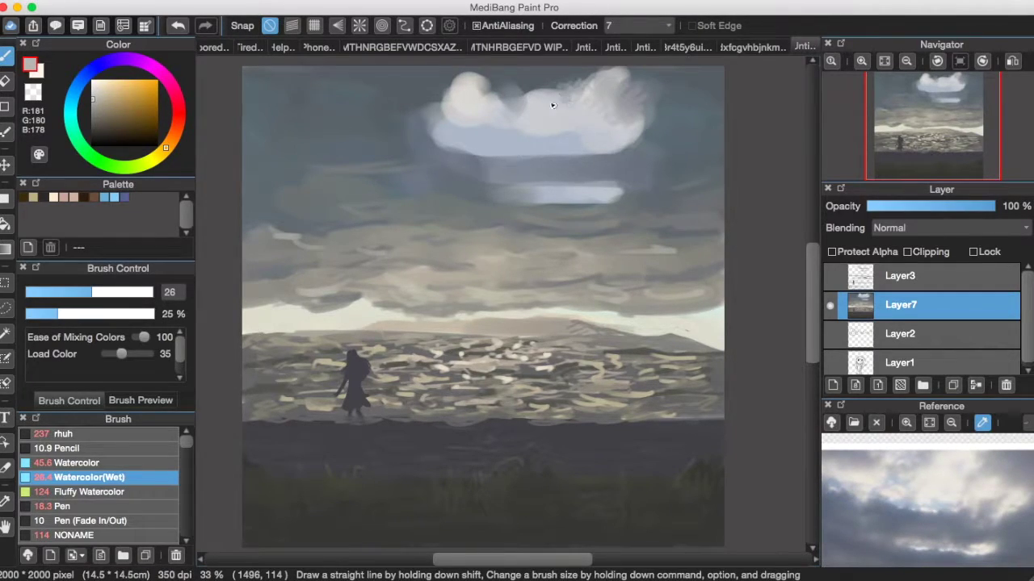
pyautogui.press('x')
pyautogui.press('super+z')
pyautogui.press('super+z')
# Step: Repaint the large cloud's puffs and the pale streak beneath it at brush size 88, using light and grey cloud tones sampled from the canvas
pyautogui.moveTo(92, 291); pyautogui.dragTo(134, 291)
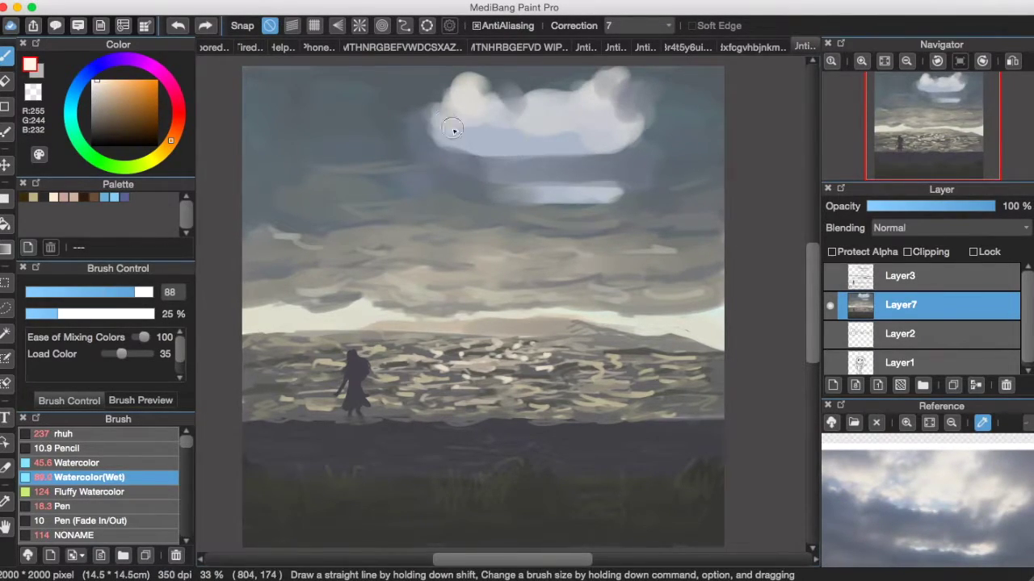
pyautogui.moveTo(454, 132)
pyautogui.mouseDown()
pyautogui.moveTo(619, 88)
pyautogui.moveTo(433, 76)
pyautogui.moveTo(411, 127)
pyautogui.moveTo(445, 99)
pyautogui.moveTo(501, 121)
pyautogui.mouseUp()
pyautogui.keyDown('alt'); pyautogui.click(650, 68); pyautogui.keyUp('alt')
pyautogui.moveTo(547, 97); pyautogui.dragTo(567, 105)
pyautogui.moveTo(488, 184); pyautogui.dragTo(596, 183)
pyautogui.keyDown('alt'); pyautogui.click(621, 112); pyautogui.keyUp('alt')
pyautogui.moveTo(580, 98); pyautogui.dragTo(528, 97)
pyautogui.moveTo(443, 117); pyautogui.dragTo(487, 121)
pyautogui.moveTo(606, 190); pyautogui.dragTo(501, 185)
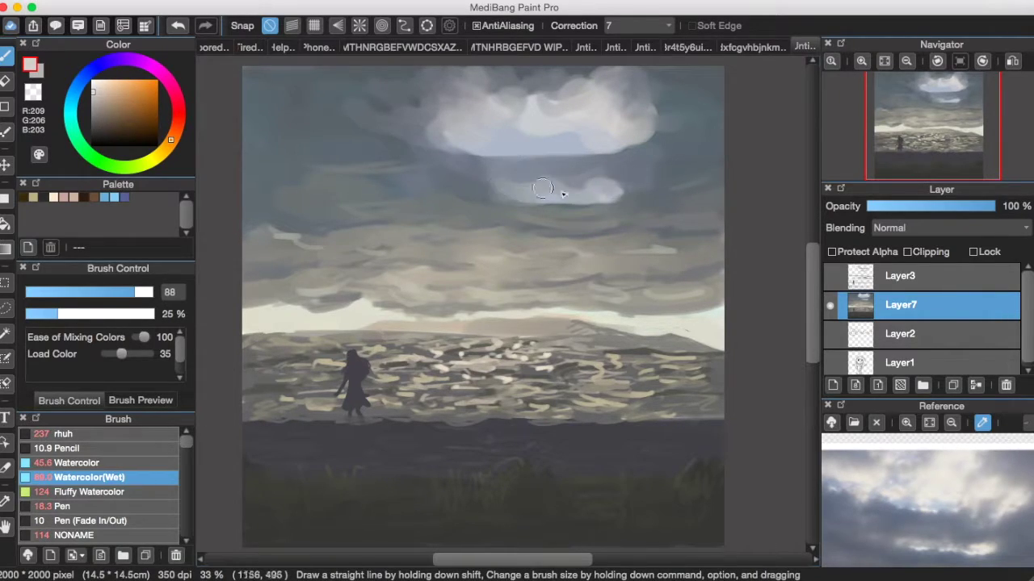
# Step: Blend the large cloud's underside into the lower streak with sampled grey and pale blue tones
pyautogui.keyDown('alt'); pyautogui.click(533, 216); pyautogui.keyUp('alt')
pyautogui.moveTo(482, 143)
pyautogui.mouseDown()
pyautogui.moveTo(596, 161)
pyautogui.moveTo(617, 207)
pyautogui.mouseUp()
pyautogui.keyDown('alt'); pyautogui.click(510, 147); pyautogui.keyUp('alt')
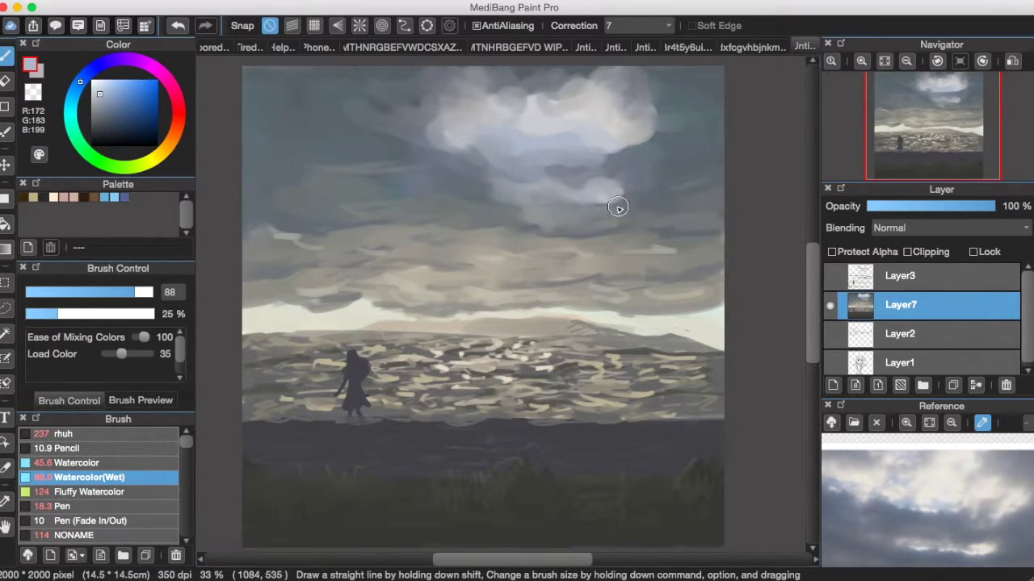
# Step: Blend sampled blue-grey sky tones into the open sky on both sides of the cloud and over the upper edge of the beige clouds
pyautogui.keyDown('alt'); pyautogui.click(641, 171); pyautogui.keyUp('alt')
pyautogui.moveTo(235, 166)
pyautogui.mouseDown()
pyautogui.moveTo(328, 196)
pyautogui.moveTo(294, 151)
pyautogui.moveTo(360, 113)
pyautogui.mouseUp()
pyautogui.keyDown('alt'); pyautogui.click(328, 197); pyautogui.keyUp('alt')
pyautogui.keyDown('alt'); pyautogui.click(296, 120); pyautogui.keyUp('alt')
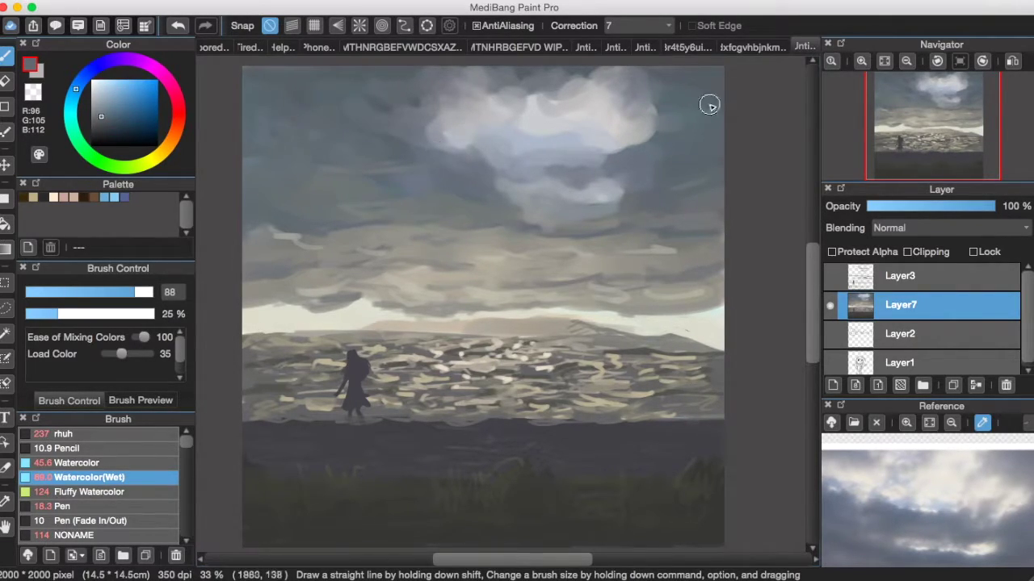
pyautogui.moveTo(657, 236); pyautogui.dragTo(717, 211)
pyautogui.moveTo(263, 223); pyautogui.dragTo(300, 234)
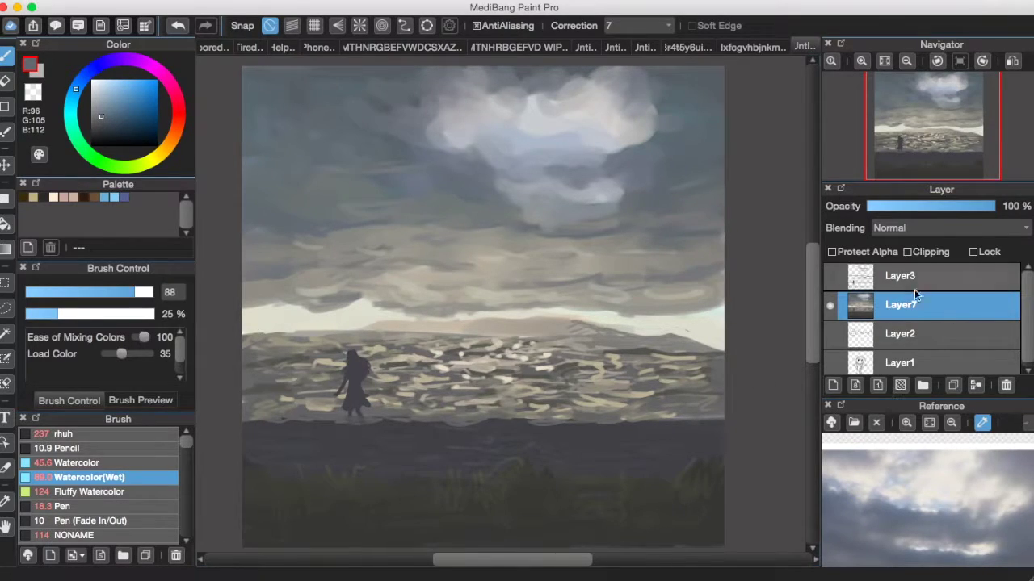
# Step: Add a layer above the painting and choose the size 10.9 Pencil with a near-black colour, RGB 35, 36, 37
pyautogui.click(832, 385)
pyautogui.click(81, 448)
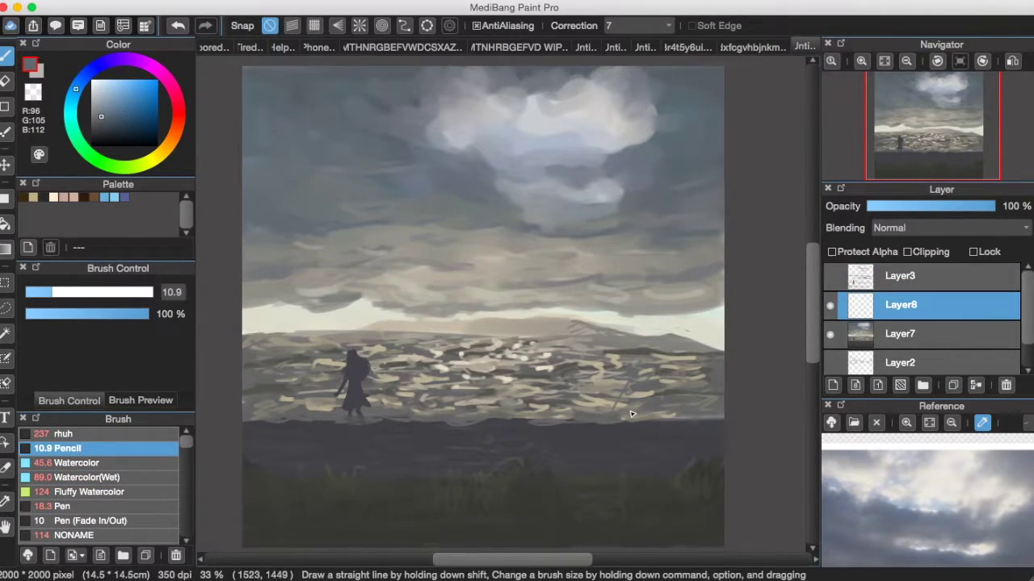
pyautogui.moveTo(126, 93); pyautogui.dragTo(93, 145)
pyautogui.moveTo(587, 434)
pyautogui.mouseDown()
pyautogui.moveTo(644, 428)
pyautogui.moveTo(669, 449)
pyautogui.moveTo(661, 489)
pyautogui.mouseUp()
pyautogui.press('super+z')
pyautogui.click(94, 137)
# Step: Try drawing the artist's signature in the lower-right corner of the dark shore, and undo the strokes
pyautogui.moveTo(664, 469); pyautogui.dragTo(683, 464)
pyautogui.moveTo(661, 428); pyautogui.dragTo(695, 453)
pyautogui.press('super+z')
pyautogui.press('super+z')
pyautogui.press('super+z')
pyautogui.press('super+z')
# Step: Draw the artist's circled signature with a small heart beside it in the lower-right corner of the dark shore
pyautogui.moveTo(628, 491); pyautogui.dragTo(648, 488)
pyautogui.moveTo(651, 454); pyautogui.dragTo(646, 494)
pyautogui.moveTo(652, 438)
pyautogui.mouseDown()
pyautogui.moveTo(654, 519)
pyautogui.moveTo(700, 482)
pyautogui.mouseUp()
pyautogui.press('super+z')
pyautogui.press('super+z')
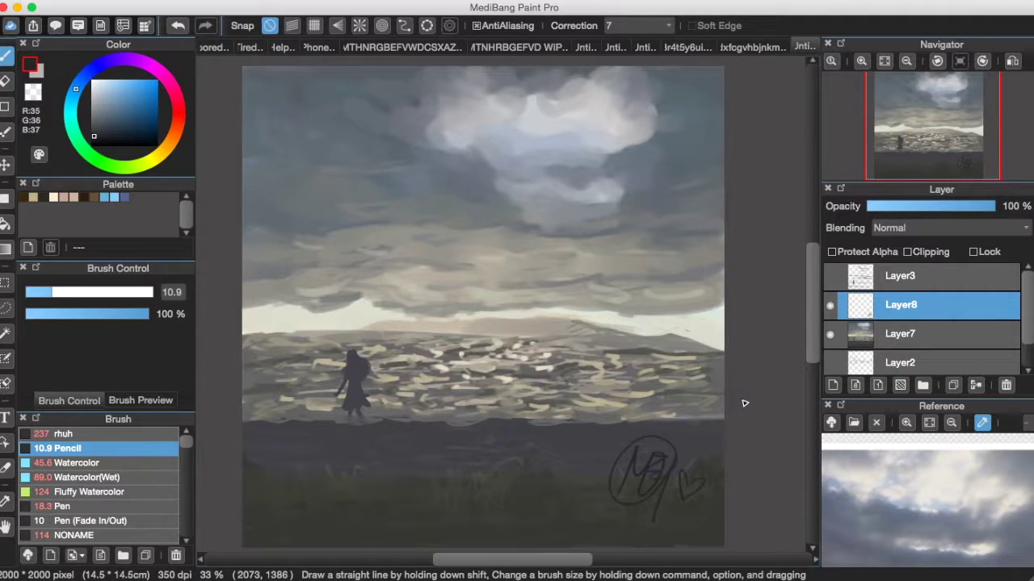
# Step: Add a layer beneath the signature layer and sample a pale beige, RGB 214, 202, 179, from the bright area of the full reference photo
pyautogui.click(951, 423)
pyautogui.click(952, 424)
pyautogui.click(982, 423)
pyautogui.moveTo(935, 502); pyautogui.dragTo(935, 449)
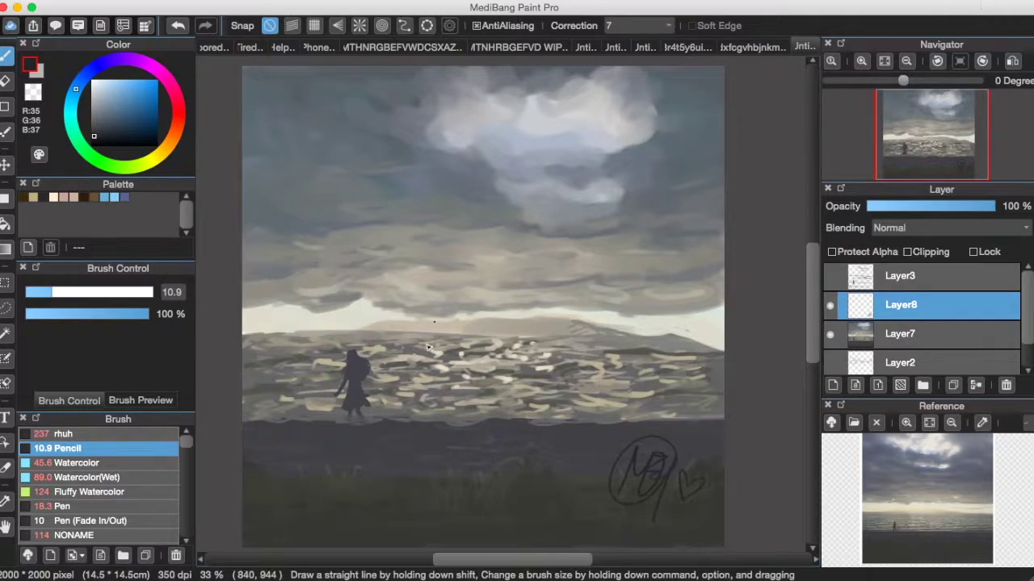
pyautogui.click(832, 386)
pyautogui.moveTo(874, 315); pyautogui.dragTo(876, 340)
pyautogui.click(982, 422)
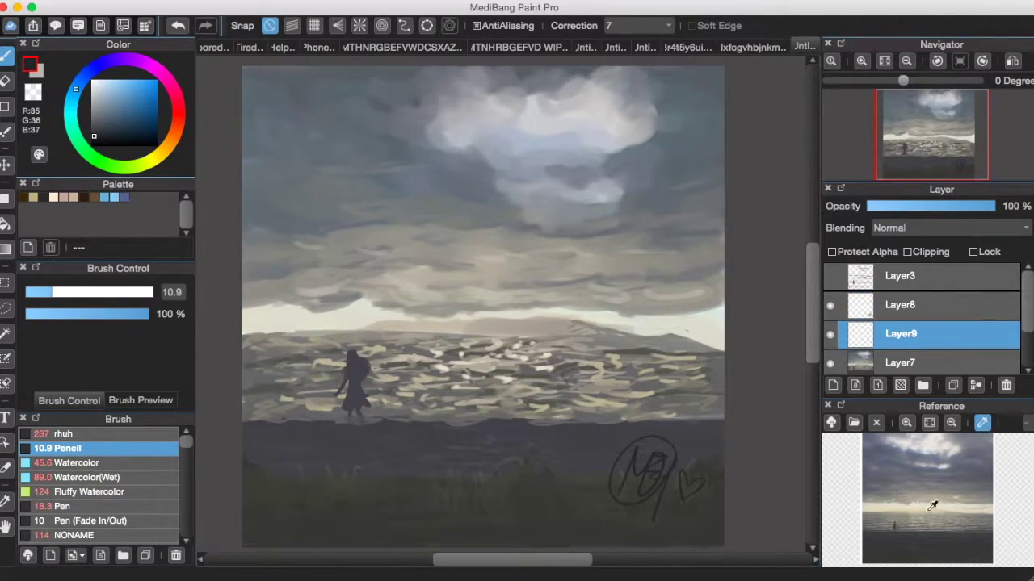
pyautogui.click(923, 490)
# Step: Glaze a soft beige glow over the sea glints and lower clouds with the Watercolor brush at size 189, and set the layer opacity to 75%
pyautogui.click(133, 462)
pyautogui.moveTo(127, 300); pyautogui.dragTo(158, 294)
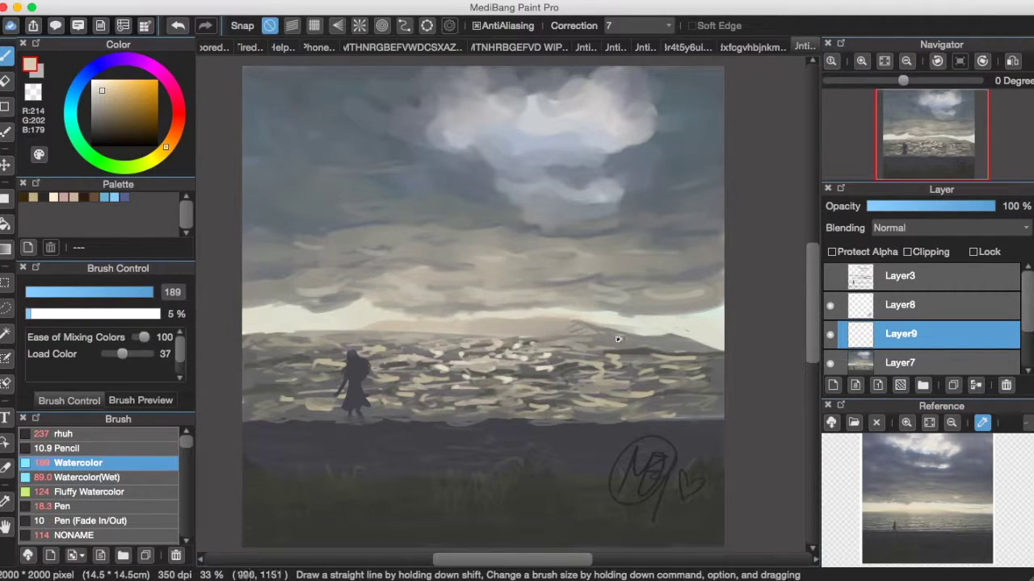
pyautogui.moveTo(392, 385); pyautogui.dragTo(479, 385)
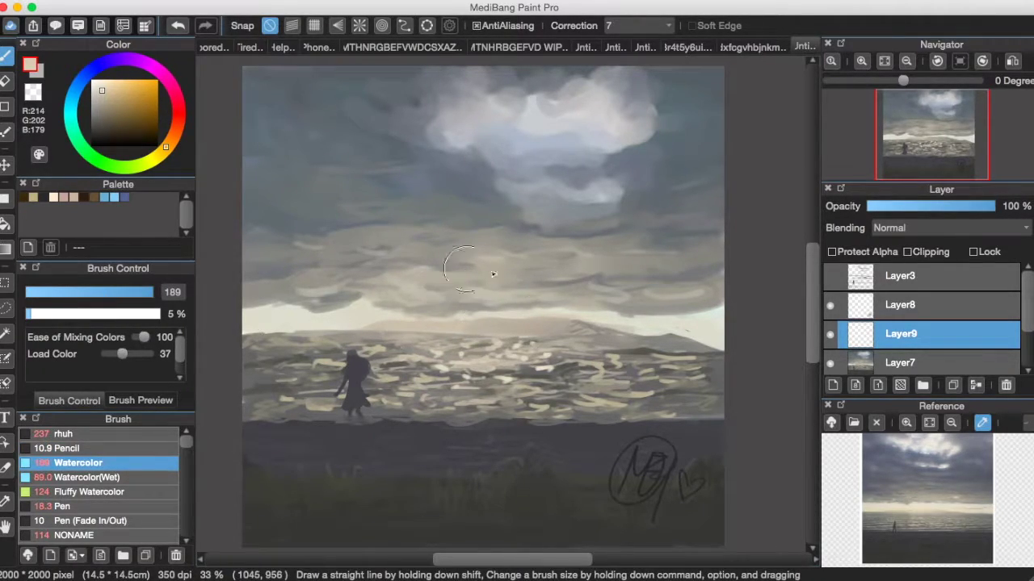
pyautogui.click(967, 208)
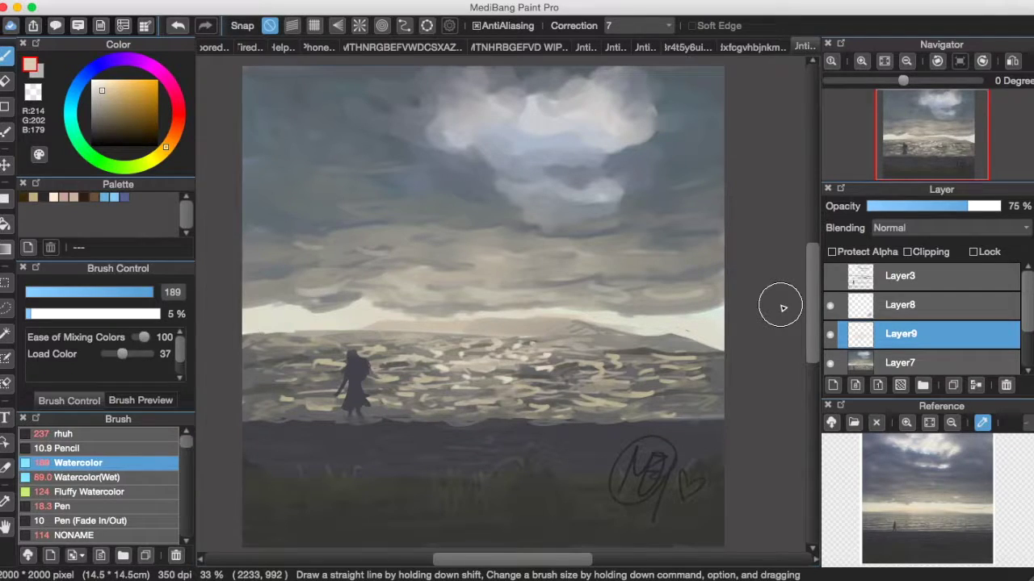